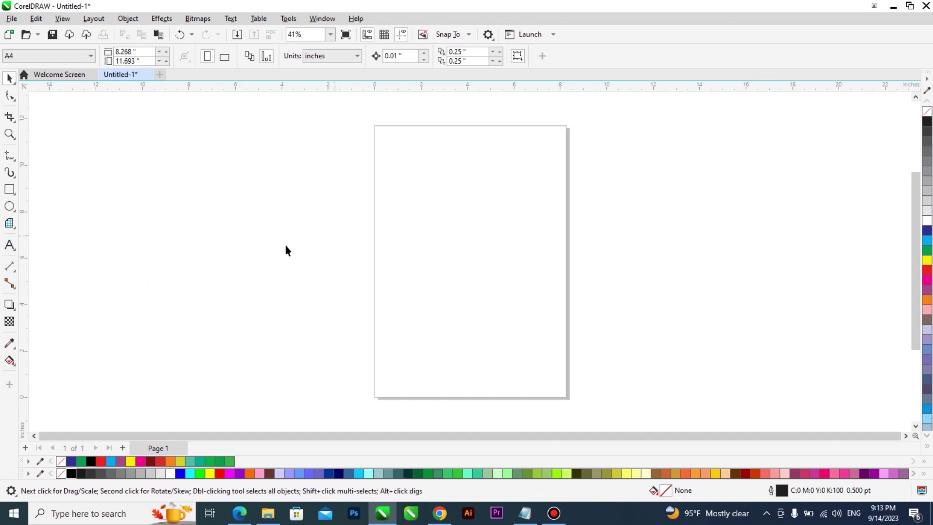
- Add the artistic text "man" in the middle of the page and enlarge it to about 196 pt
{"action": "left_click", "coordinate": [10, 246]}
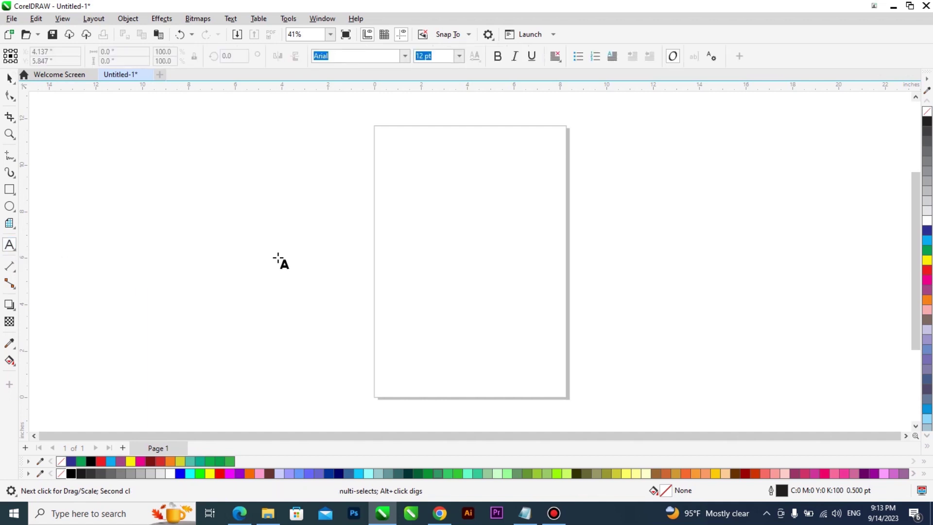
{"action": "left_click", "coordinate": [412, 262]}
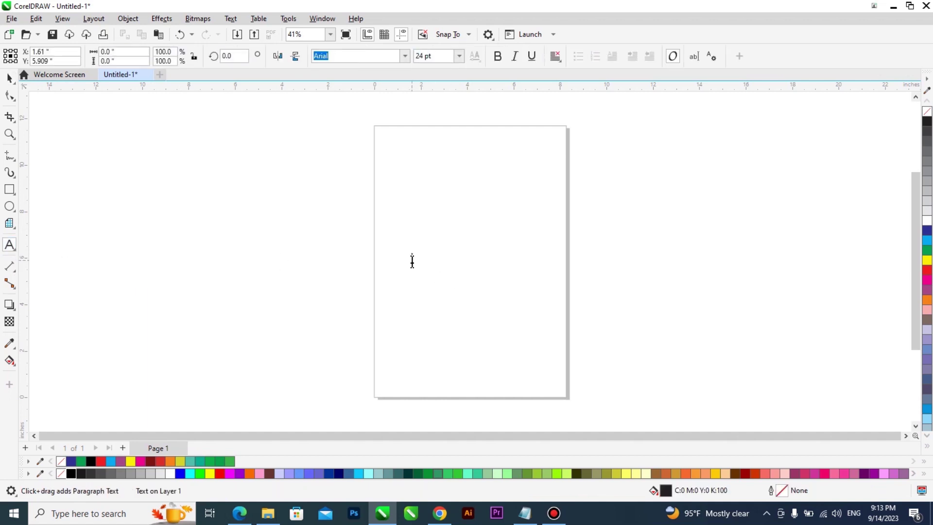
{"action": "type", "text": "man"}
{"action": "key", "text": "ctrl+space"}
{"action": "left_click_drag", "start_coordinate": [433, 266], "coordinate": [529, 329]}
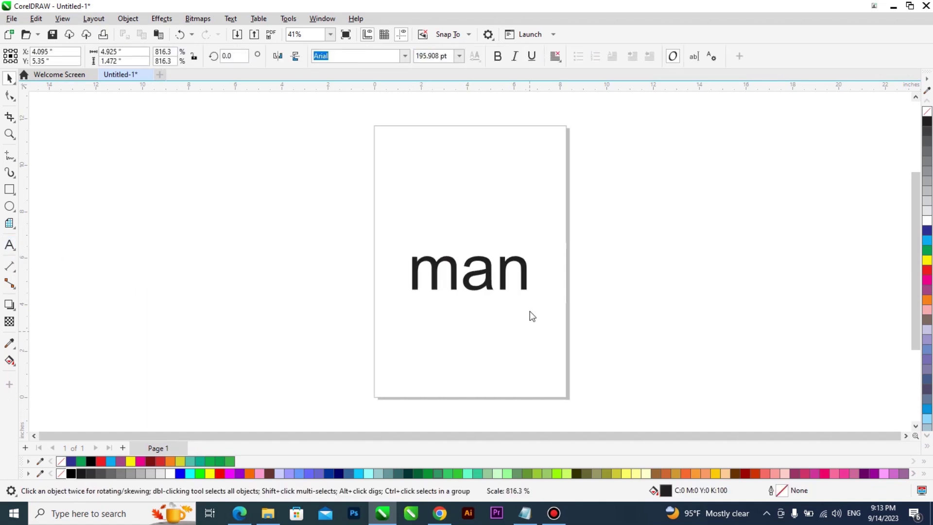
- Make the "man" text bold, underlined and italic
{"action": "left_click", "coordinate": [498, 56]}
{"action": "left_click", "coordinate": [532, 57]}
{"action": "left_click", "coordinate": [514, 57]}
- Set the "man" text to 72 pt and scale it up freehand to about 200 pt
{"action": "left_click", "coordinate": [459, 56]}
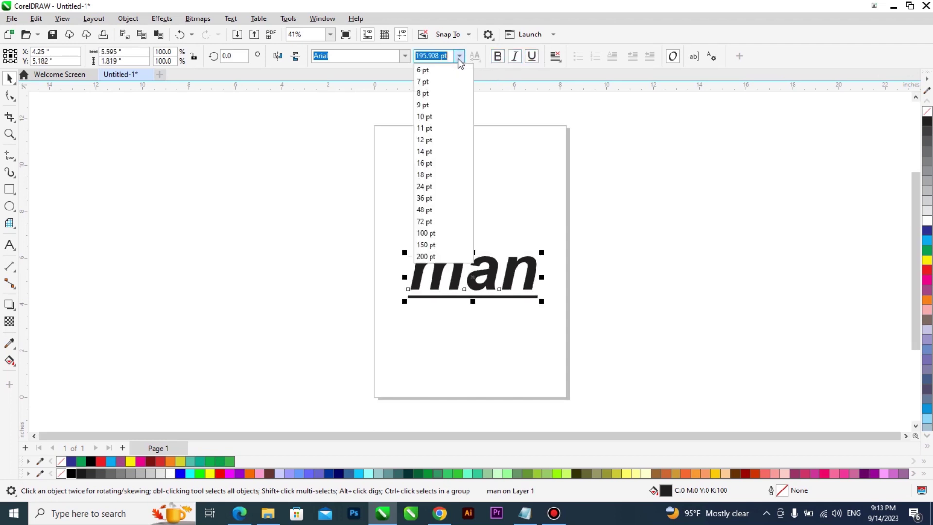
{"action": "left_click", "coordinate": [437, 222]}
{"action": "left_click_drag", "start_coordinate": [462, 271], "coordinate": [550, 227]}
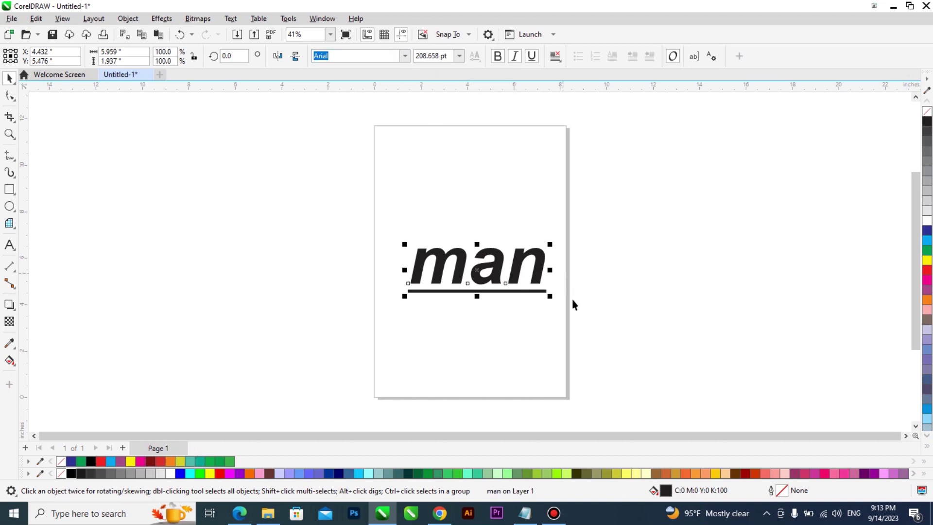
{"action": "mouse_move", "coordinate": [551, 297]}
{"action": "left_mouse_down"}
{"action": "mouse_move", "coordinate": [656, 340]}
{"action": "mouse_move", "coordinate": [570, 316]}
{"action": "mouse_move", "coordinate": [545, 292]}
{"action": "left_mouse_up"}
- Draw a rectangle about 5 by 2.4 inches below the "man" text
{"action": "scroll", "coordinate": [475, 294], "scroll_direction": "up", "scroll_amount": 3}
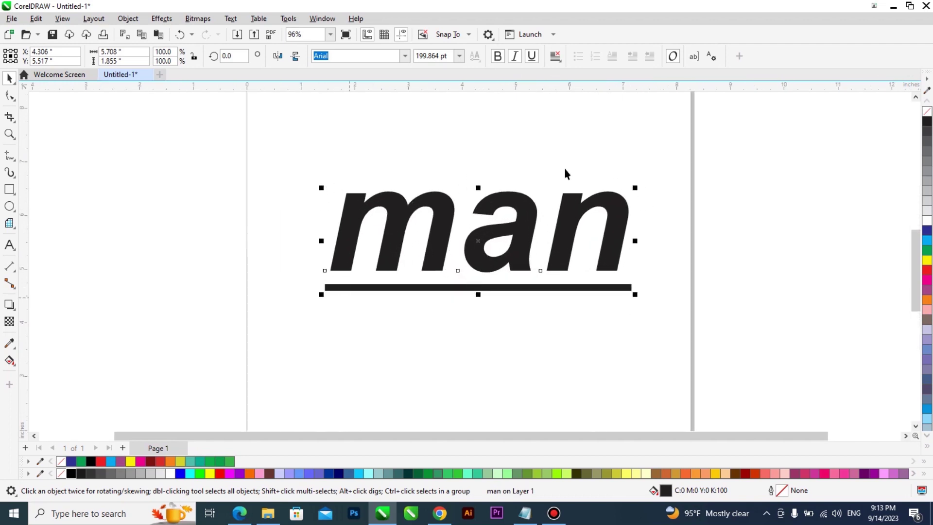
{"action": "left_click", "coordinate": [9, 189]}
{"action": "left_click_drag", "start_coordinate": [342, 328], "coordinate": [614, 416]}
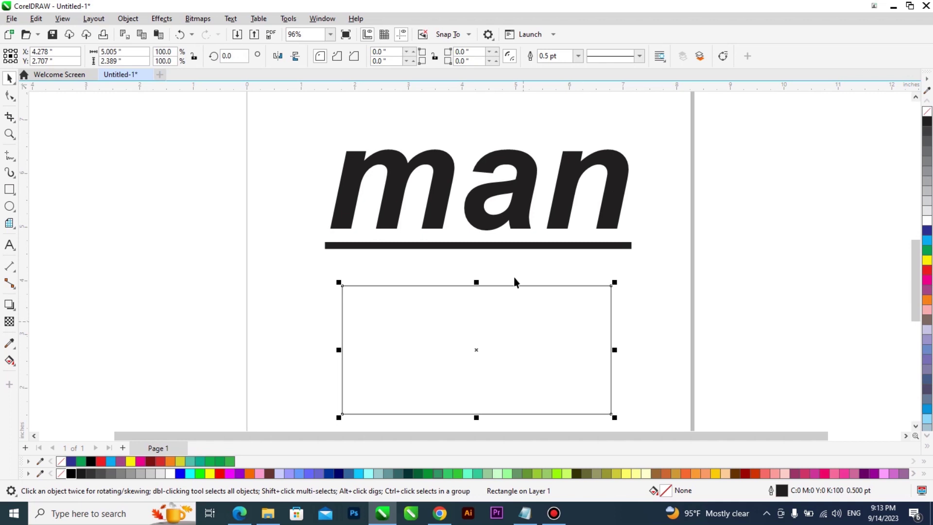
- Tighten the letter spacing of "man" with the Shape tool, raise the "a" slightly, and offset the "n" 6% horizontally and 13% vertically
{"action": "left_click", "coordinate": [511, 228]}
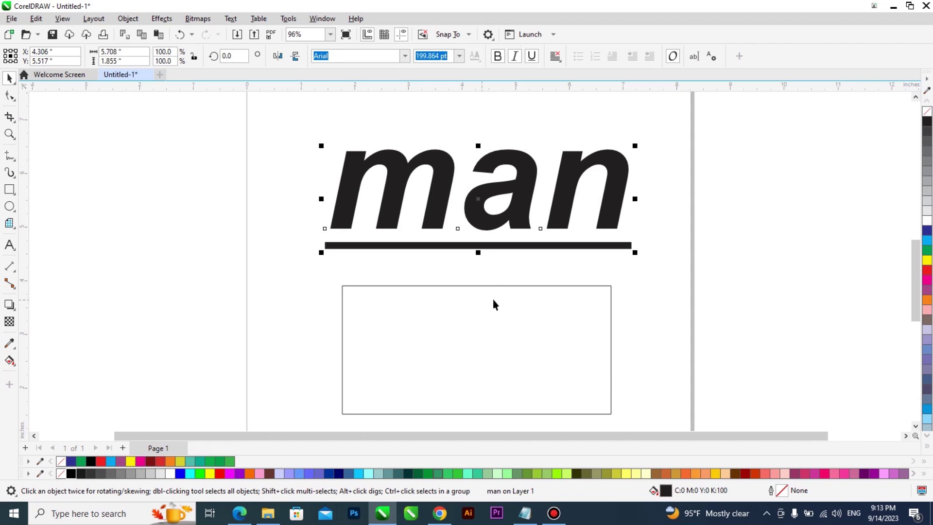
{"action": "left_click", "coordinate": [10, 95]}
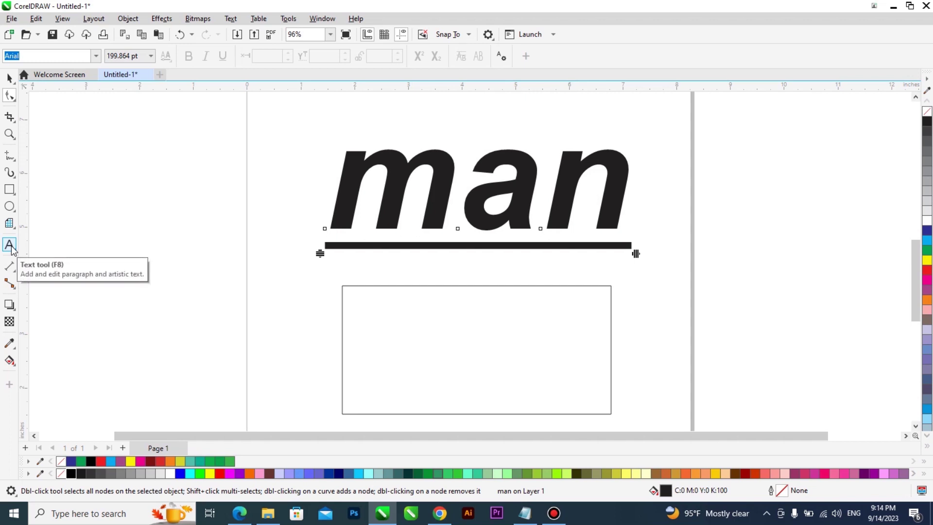
{"action": "mouse_move", "coordinate": [636, 253]}
{"action": "left_mouse_down"}
{"action": "mouse_move", "coordinate": [801, 252]}
{"action": "mouse_move", "coordinate": [567, 247]}
{"action": "mouse_move", "coordinate": [625, 255]}
{"action": "left_mouse_up"}
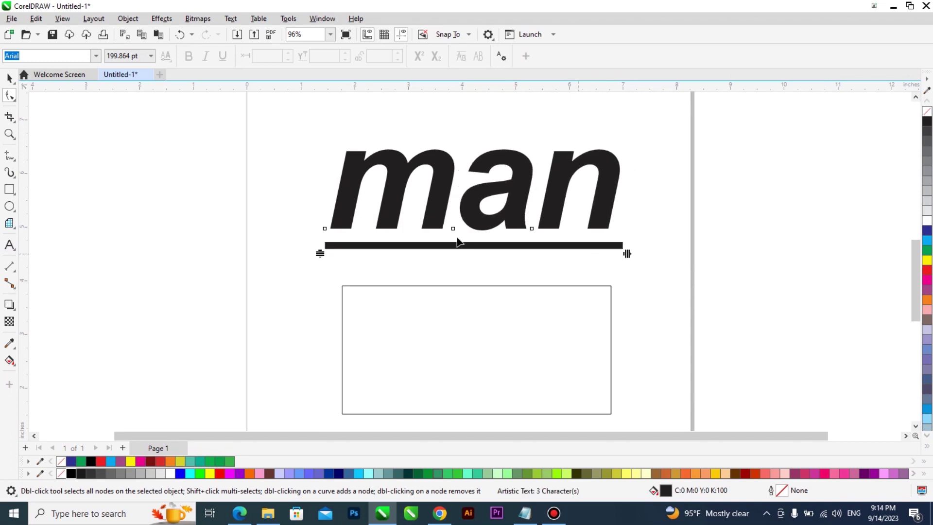
{"action": "mouse_move", "coordinate": [453, 229]}
{"action": "left_mouse_down"}
{"action": "mouse_move", "coordinate": [453, 202]}
{"action": "mouse_move", "coordinate": [453, 218]}
{"action": "left_mouse_up"}
{"action": "left_click_drag", "start_coordinate": [533, 230], "coordinate": [541, 212]}
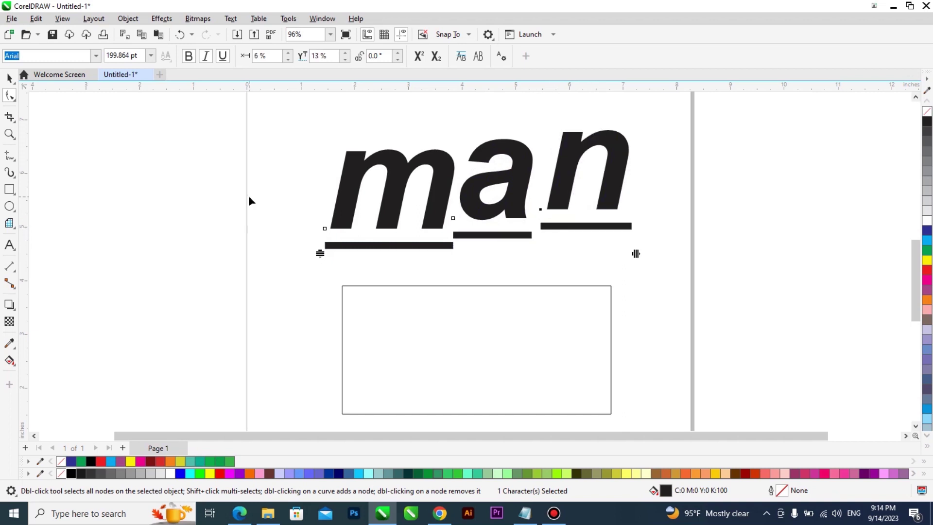
- Stretch the rectangle upward to about 2.63 inches high and give it a yellow fill with a red outline
{"action": "left_click", "coordinate": [9, 78]}
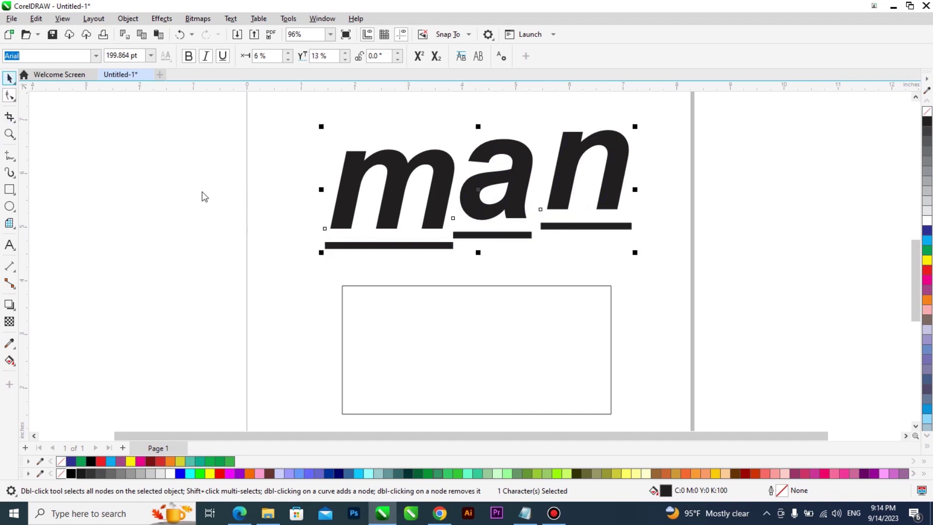
{"action": "left_click", "coordinate": [391, 305]}
{"action": "left_click_drag", "start_coordinate": [476, 283], "coordinate": [504, 267]}
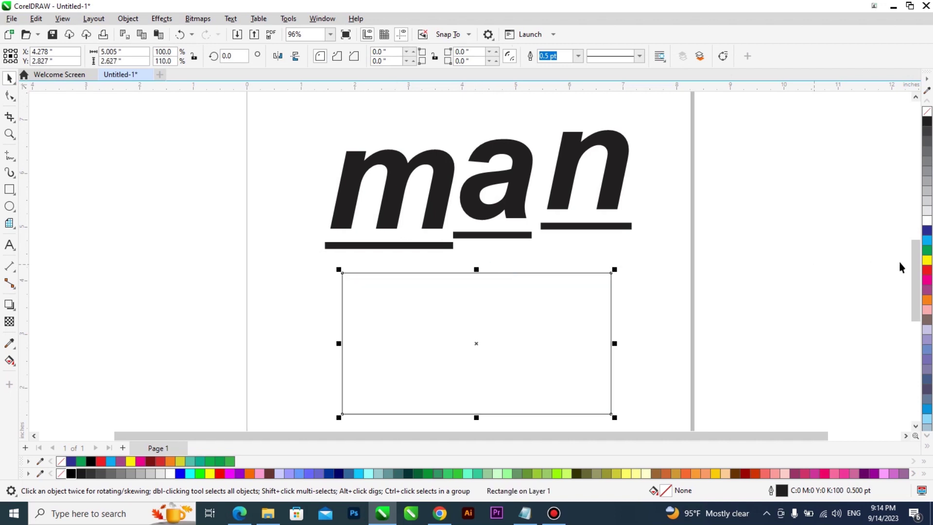
{"action": "left_click", "coordinate": [929, 261]}
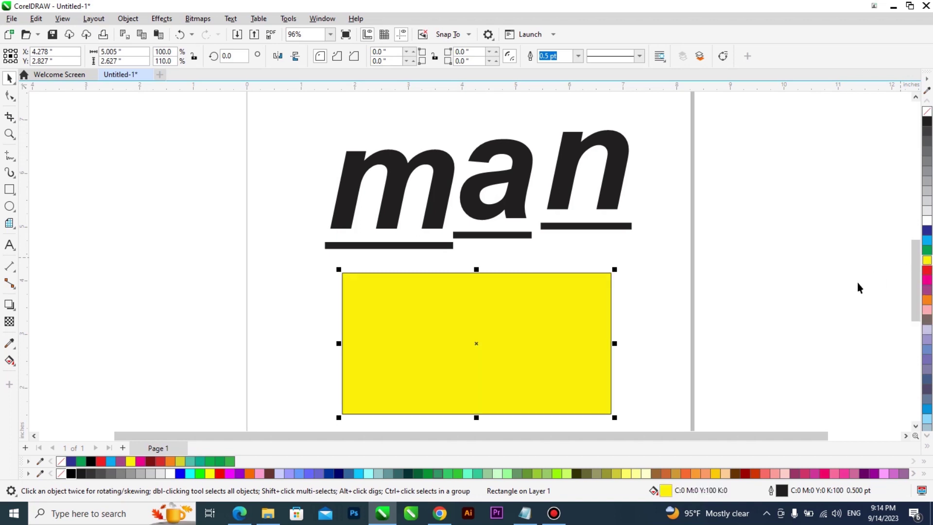
{"action": "right_click", "coordinate": [929, 273]}
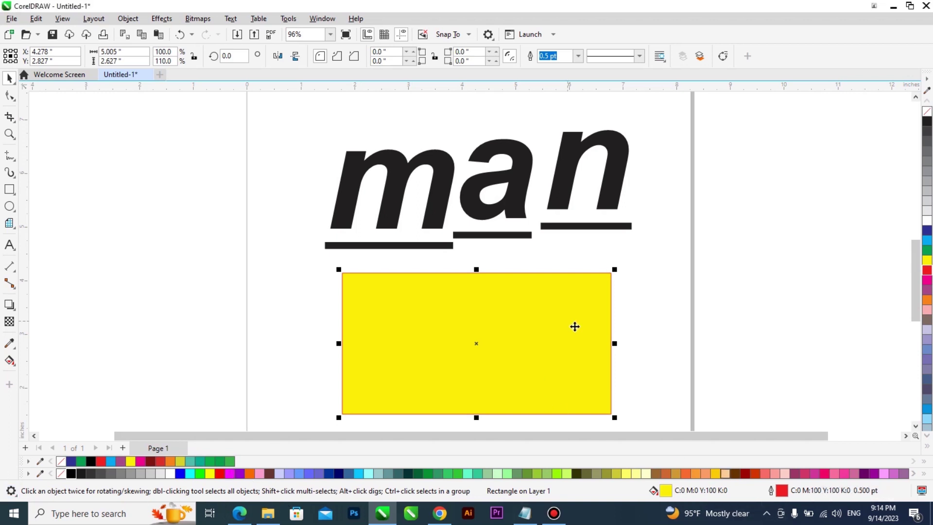
- Set the rectangle's outline to 8 pt with round corners, placed behind the fill and scaled with the object
{"action": "double_click", "coordinate": [797, 492]}
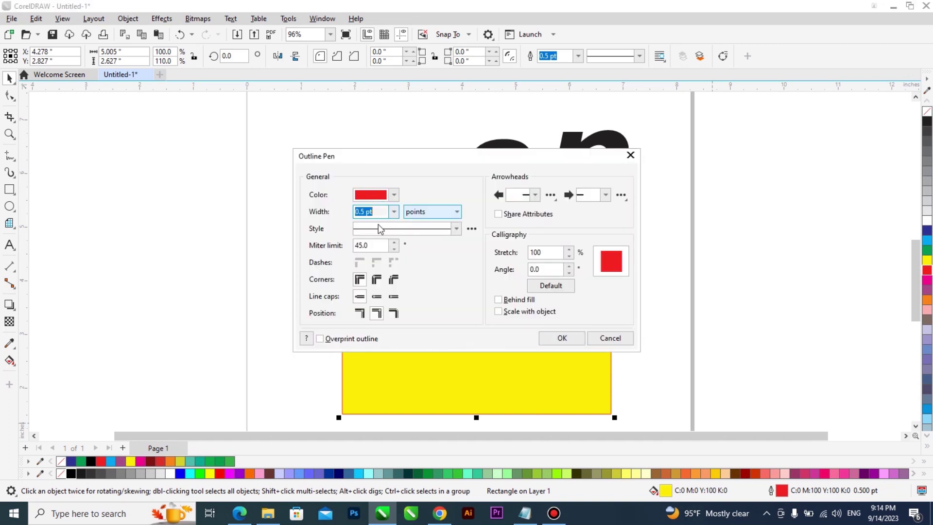
{"action": "left_click", "coordinate": [395, 212]}
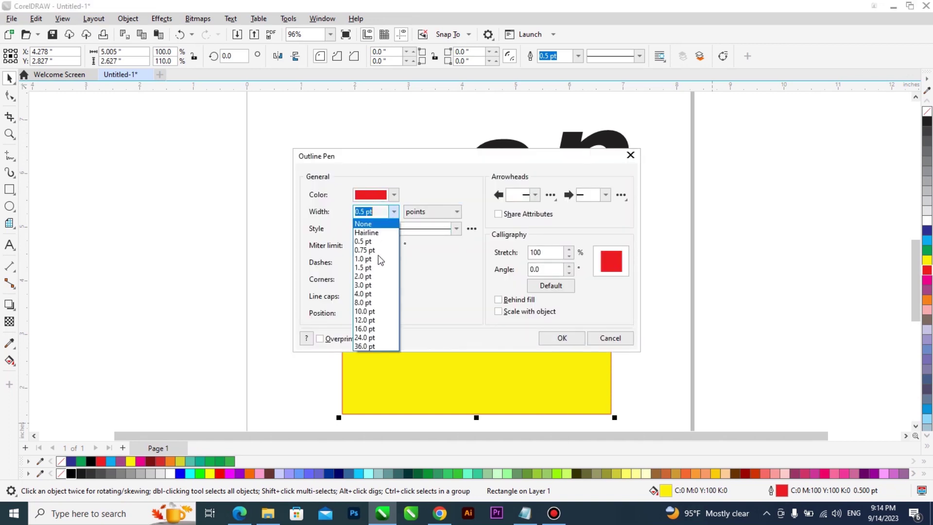
{"action": "left_click", "coordinate": [385, 291]}
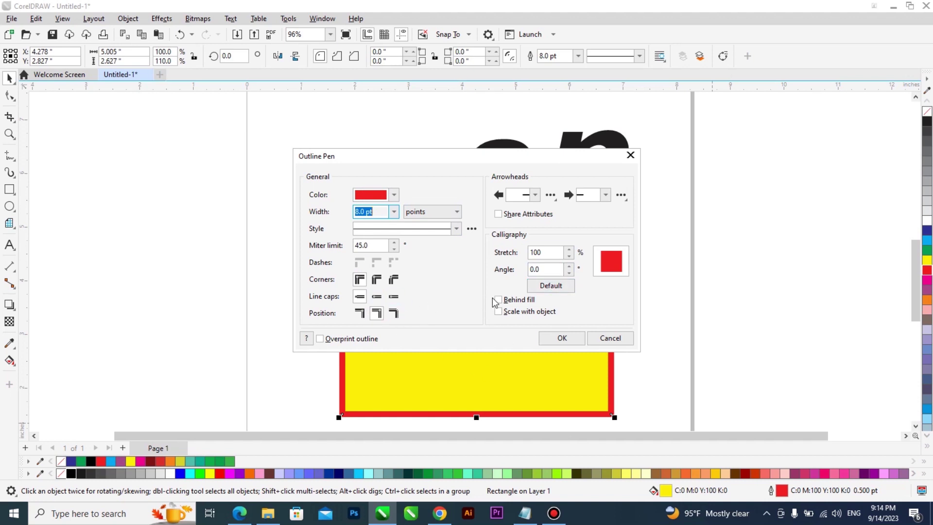
{"action": "left_click", "coordinate": [377, 280]}
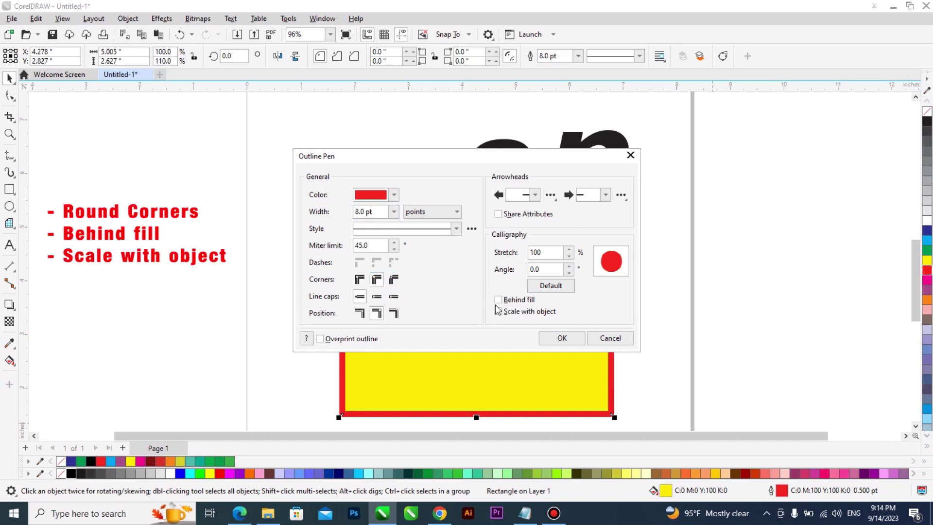
{"action": "left_click", "coordinate": [499, 300]}
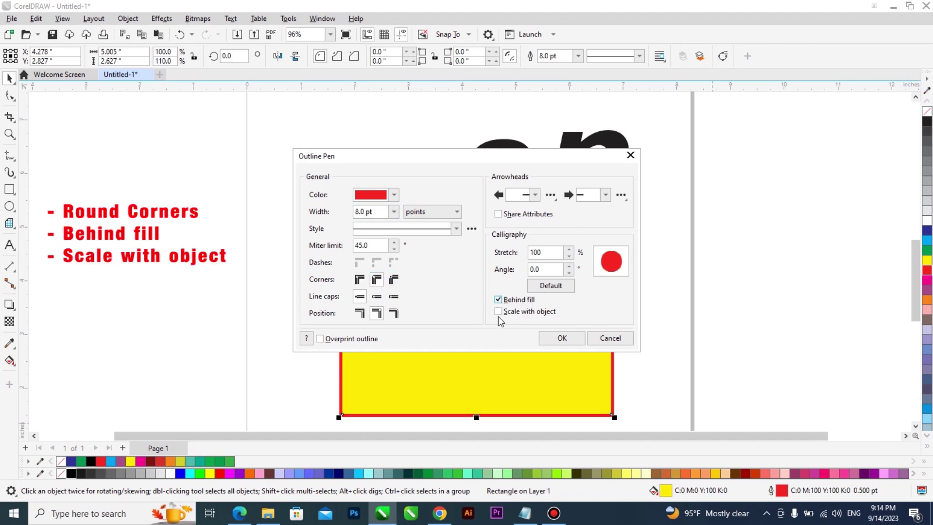
{"action": "left_click", "coordinate": [499, 313]}
{"action": "left_click", "coordinate": [562, 338]}
- Select the "man" text and the yellow rectangle together and delete both
{"action": "scroll", "coordinate": [458, 273], "scroll_direction": "down", "scroll_amount": 4}
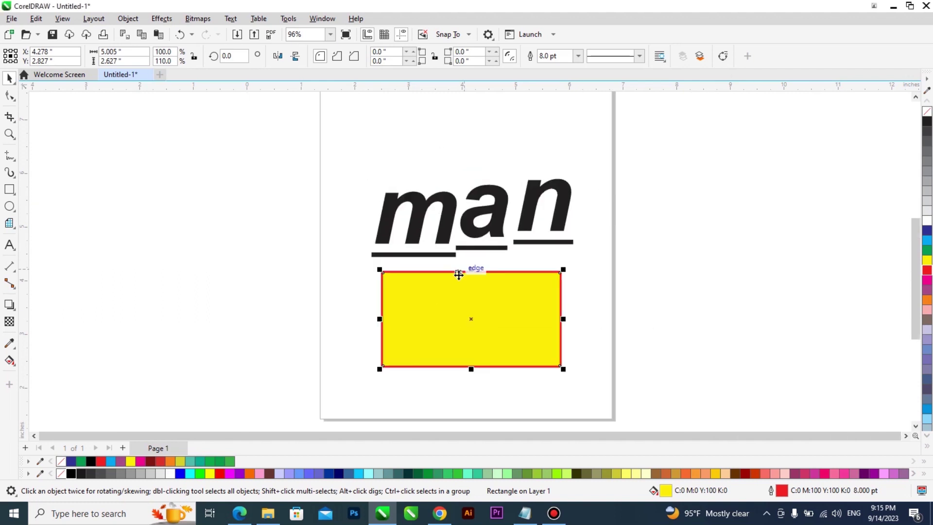
{"action": "left_click_drag", "start_coordinate": [653, 135], "coordinate": [261, 373]}
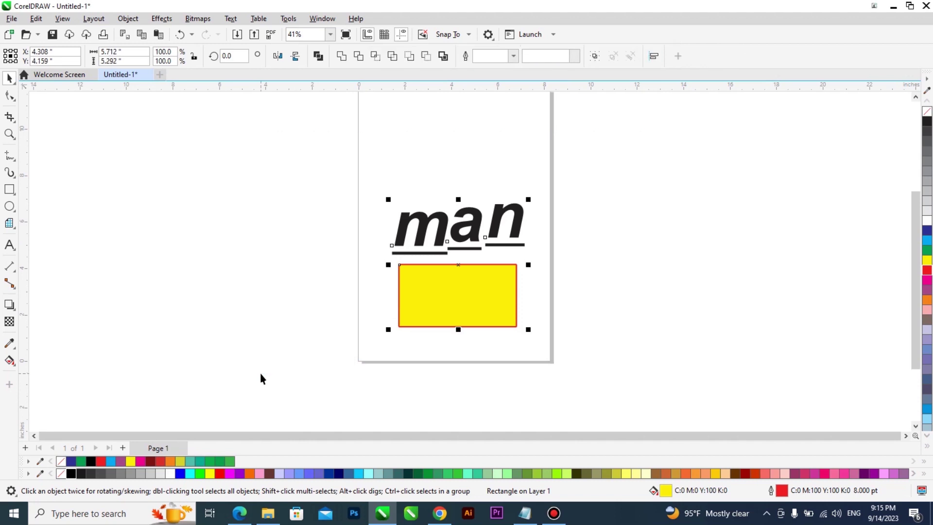
{"action": "key", "text": "Delete"}
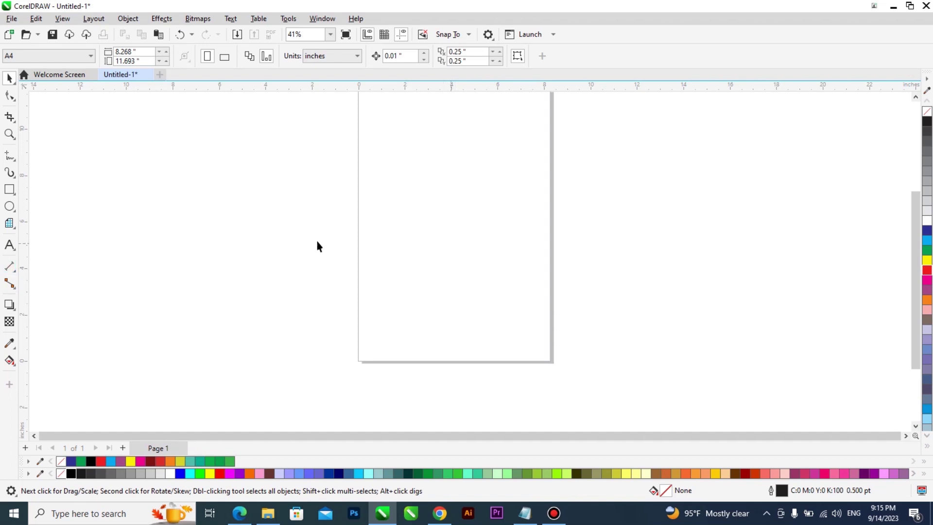
{"action": "left_click", "coordinate": [10, 160]}
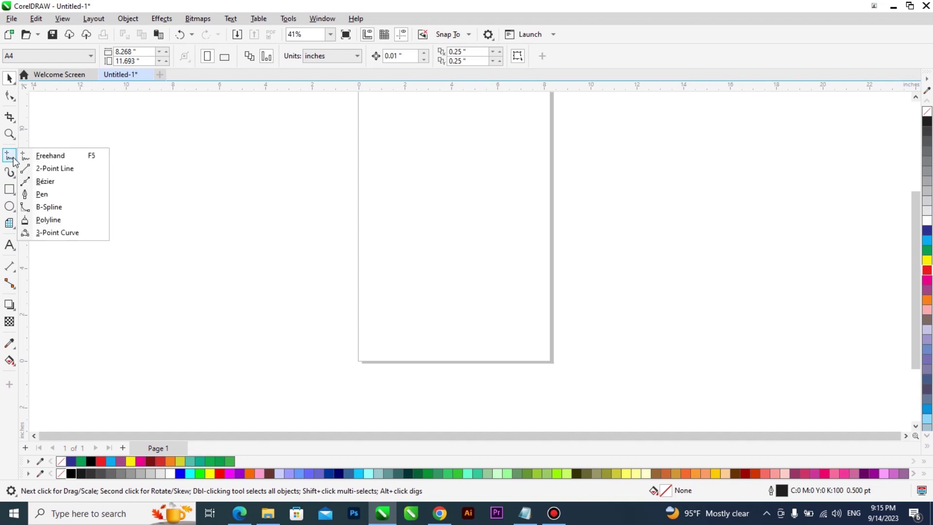
{"action": "left_click", "coordinate": [48, 155]}
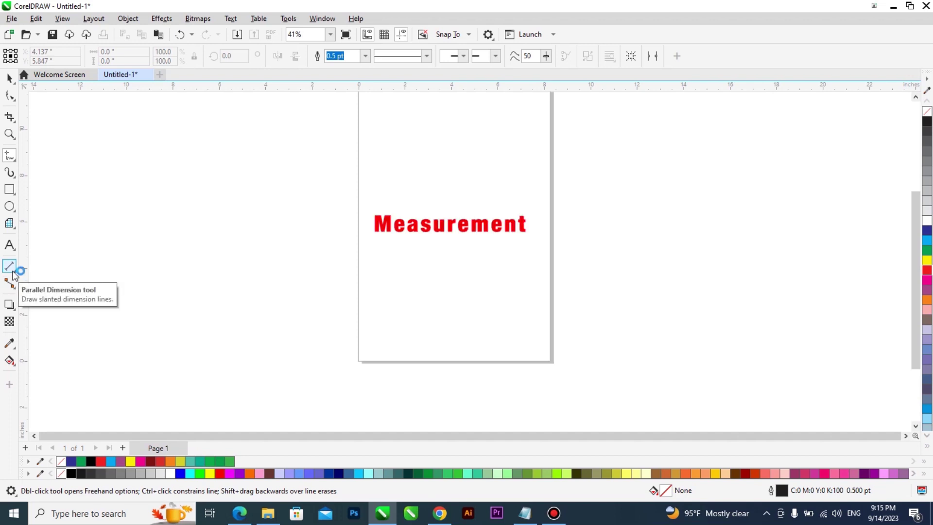
- Draw a horizontal Parallel Dimension about 15 inches long across the page, placing its dimension line below the page
{"action": "left_click", "coordinate": [14, 271]}
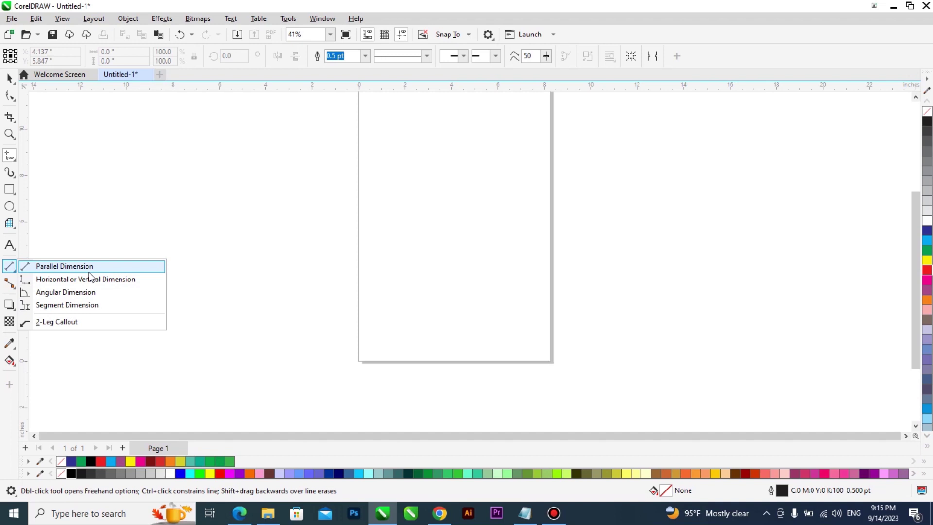
{"action": "left_click", "coordinate": [58, 269]}
{"action": "left_click_drag", "start_coordinate": [278, 245], "coordinate": [609, 246]}
{"action": "left_click_drag", "start_coordinate": [680, 244], "coordinate": [577, 244]}
{"action": "left_click_drag", "start_coordinate": [727, 245], "coordinate": [476, 243]}
{"action": "left_click_drag", "start_coordinate": [645, 244], "coordinate": [572, 244]}
{"action": "left_click_drag", "start_coordinate": [486, 245], "coordinate": [467, 245]}
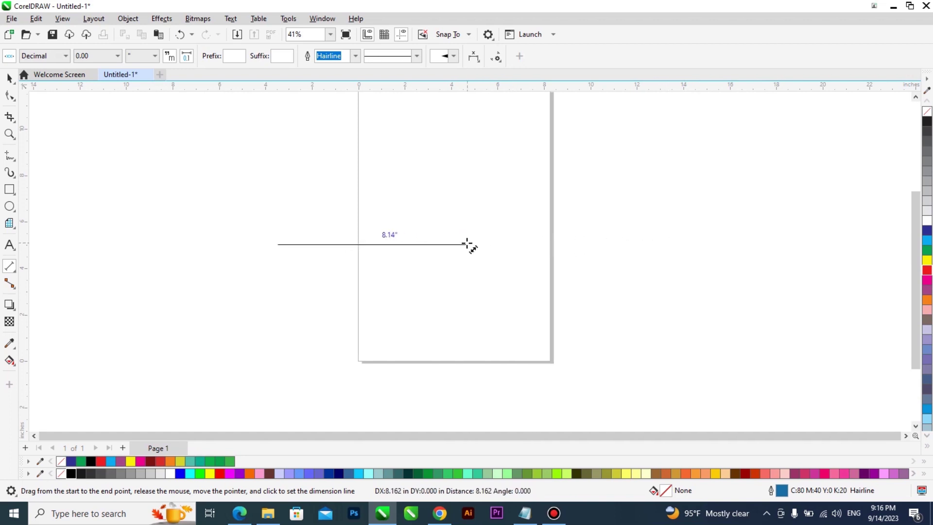
{"action": "mouse_move", "coordinate": [621, 244]}
{"action": "left_mouse_down"}
{"action": "mouse_move", "coordinate": [701, 246]}
{"action": "mouse_move", "coordinate": [410, 242]}
{"action": "mouse_move", "coordinate": [612, 279]}
{"action": "mouse_move", "coordinate": [611, 240]}
{"action": "mouse_move", "coordinate": [611, 300]}
{"action": "mouse_move", "coordinate": [612, 245]}
{"action": "mouse_move", "coordinate": [596, 280]}
{"action": "mouse_move", "coordinate": [596, 240]}
{"action": "mouse_move", "coordinate": [430, 243]}
{"action": "mouse_move", "coordinate": [652, 242]}
{"action": "mouse_move", "coordinate": [548, 241]}
{"action": "mouse_move", "coordinate": [629, 242]}
{"action": "left_mouse_up"}
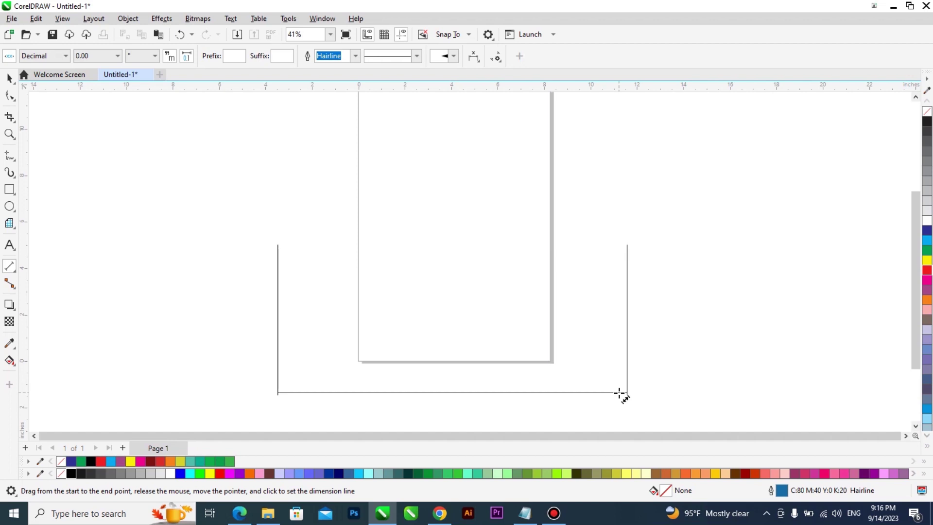
{"action": "left_click", "coordinate": [620, 393]}
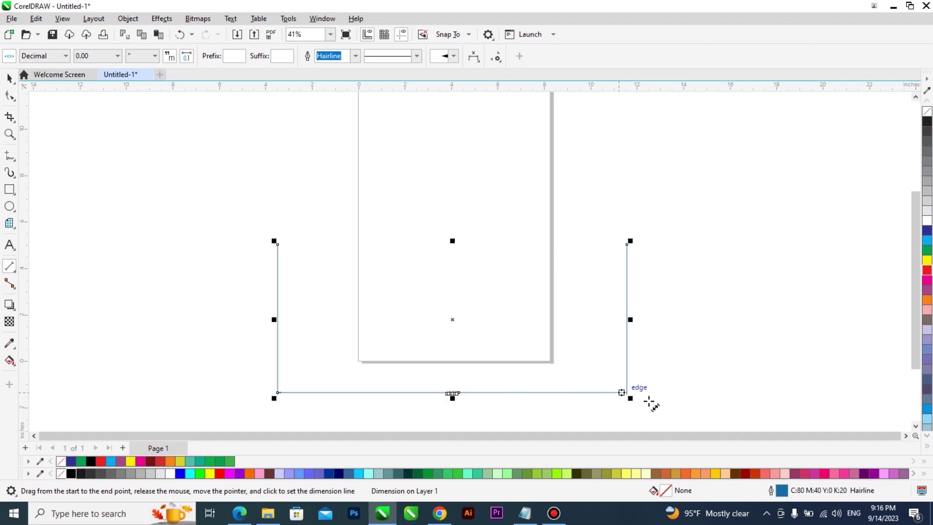
{"action": "scroll", "coordinate": [500, 287], "scroll_direction": "down", "scroll_amount": 2}
{"action": "scroll", "coordinate": [500, 352], "scroll_direction": "up", "scroll_amount": 1}
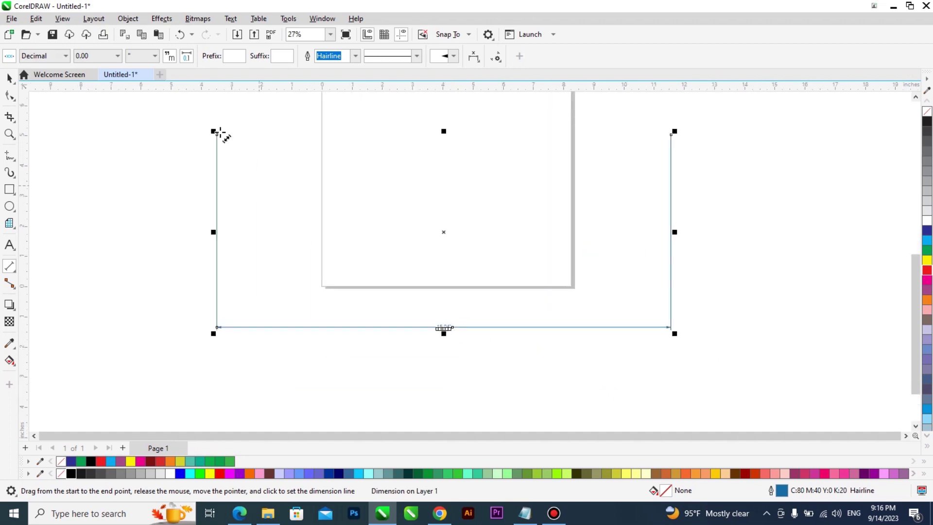
{"action": "scroll", "coordinate": [457, 336], "scroll_direction": "up", "scroll_amount": 2}
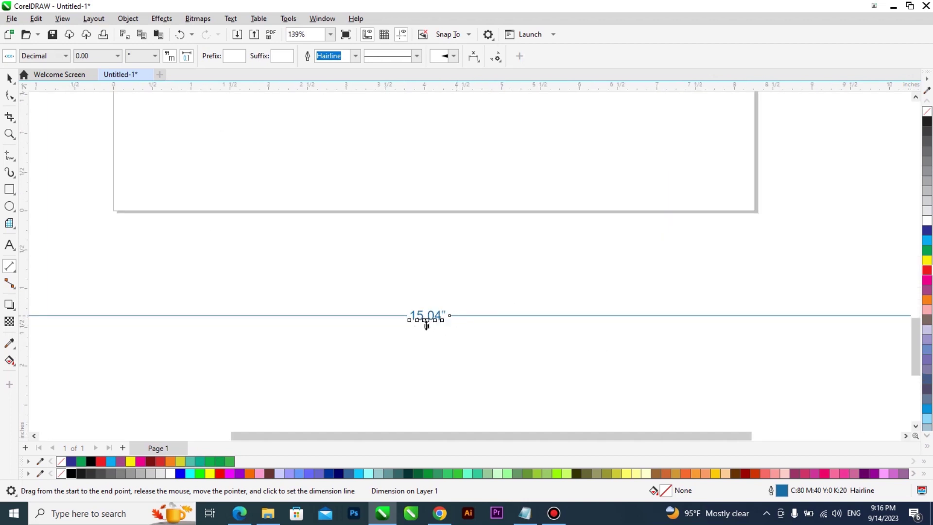
{"action": "scroll", "coordinate": [444, 331], "scroll_direction": "down", "scroll_amount": 3}
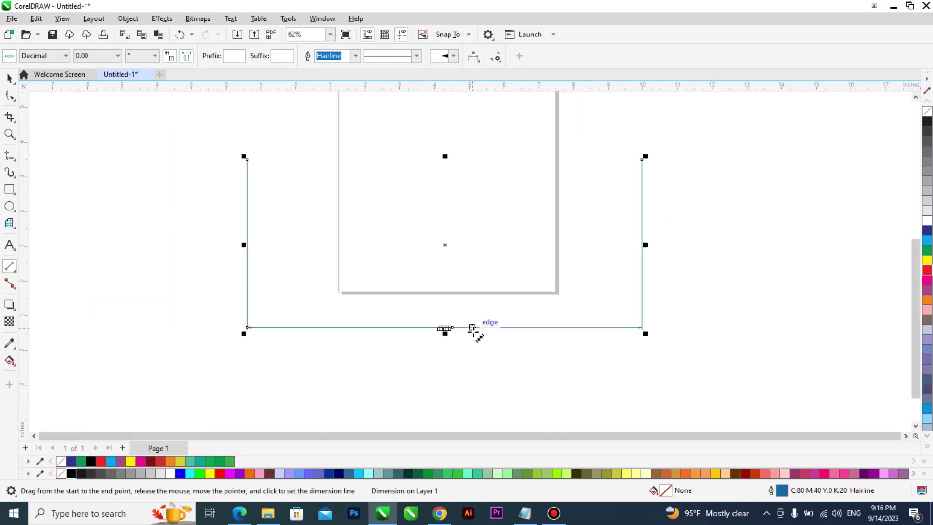
{"action": "key", "text": "space"}
{"action": "left_click", "coordinate": [211, 181]}
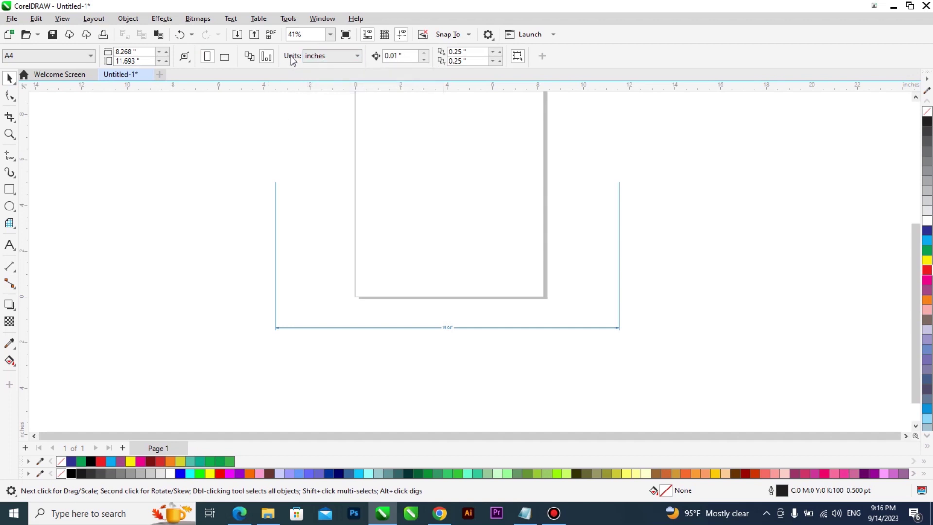
{"action": "left_click", "coordinate": [343, 54]}
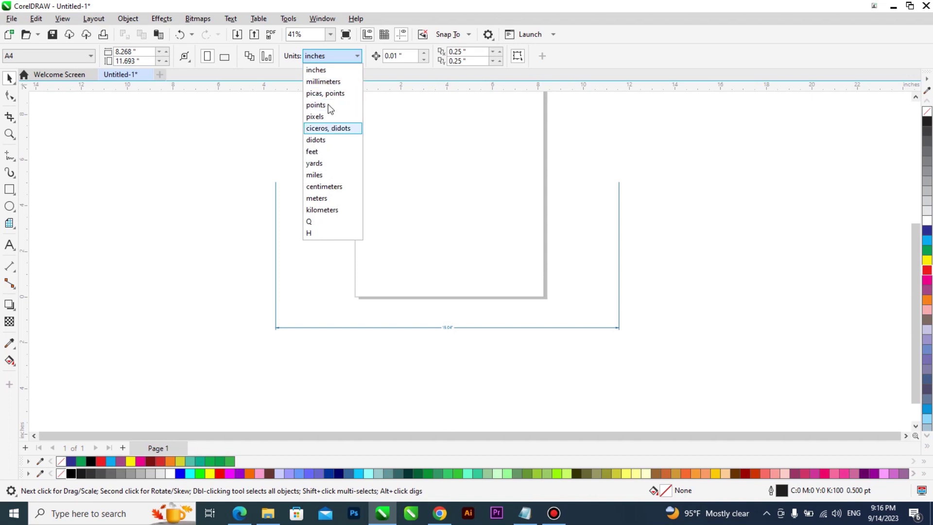
{"action": "left_click", "coordinate": [214, 161]}
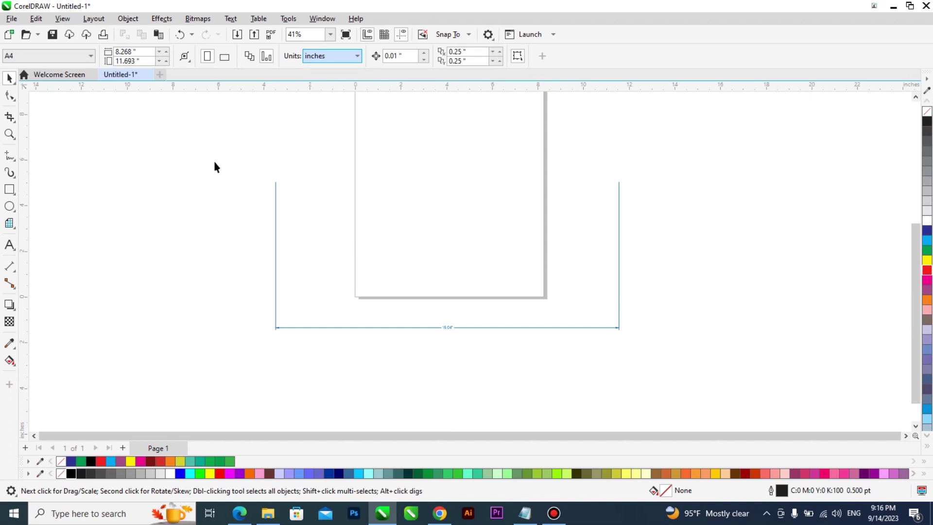
- Draw a Parallel Dimension about 15 inches long between the upper ends of the existing dimension's two extension lines, closing the frame
{"action": "left_click", "coordinate": [275, 227]}
{"action": "scroll", "coordinate": [348, 291], "scroll_direction": "down", "scroll_amount": 1}
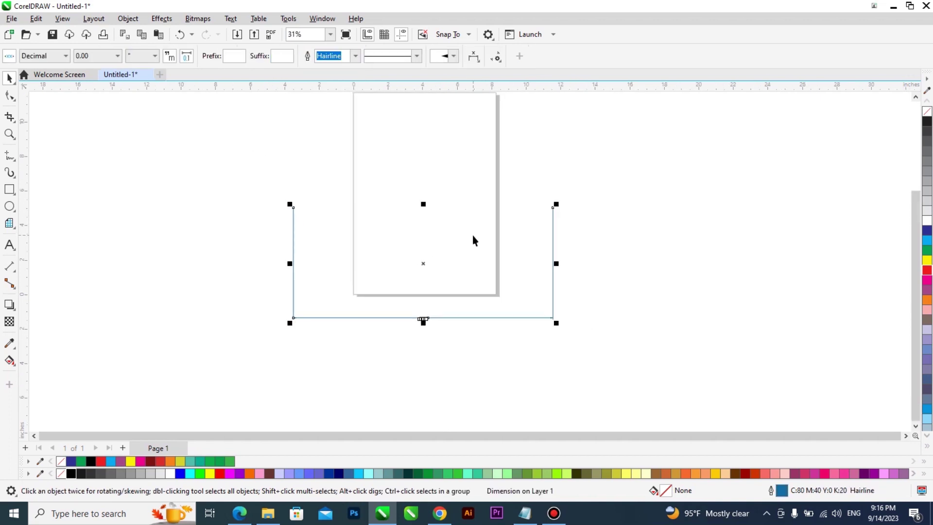
{"action": "scroll", "coordinate": [473, 240], "scroll_direction": "up", "scroll_amount": 1}
{"action": "left_click", "coordinate": [13, 268]}
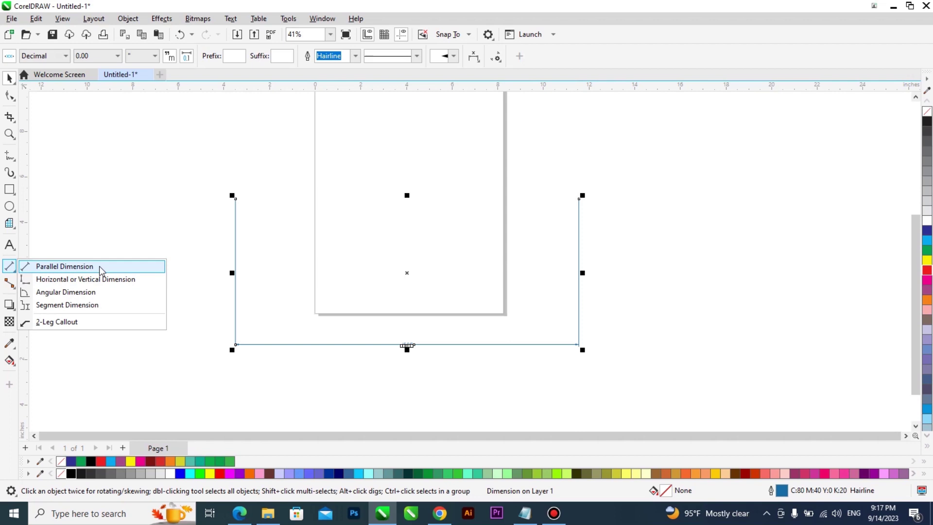
{"action": "left_click", "coordinate": [100, 268]}
{"action": "left_click_drag", "start_coordinate": [234, 197], "coordinate": [579, 206]}
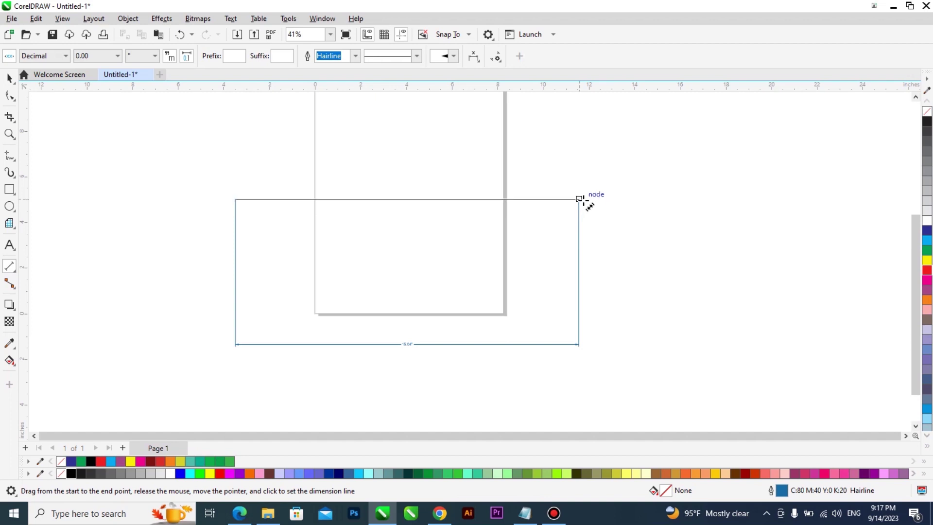
{"action": "left_click", "coordinate": [581, 199]}
{"action": "scroll", "coordinate": [407, 286], "scroll_direction": "up", "scroll_amount": 2}
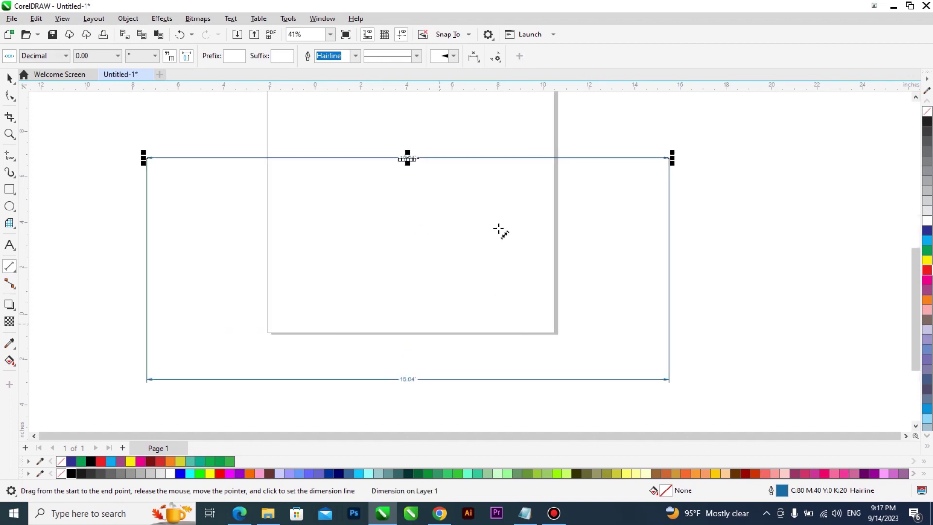
{"action": "scroll", "coordinate": [427, 263], "scroll_direction": "down", "scroll_amount": 2}
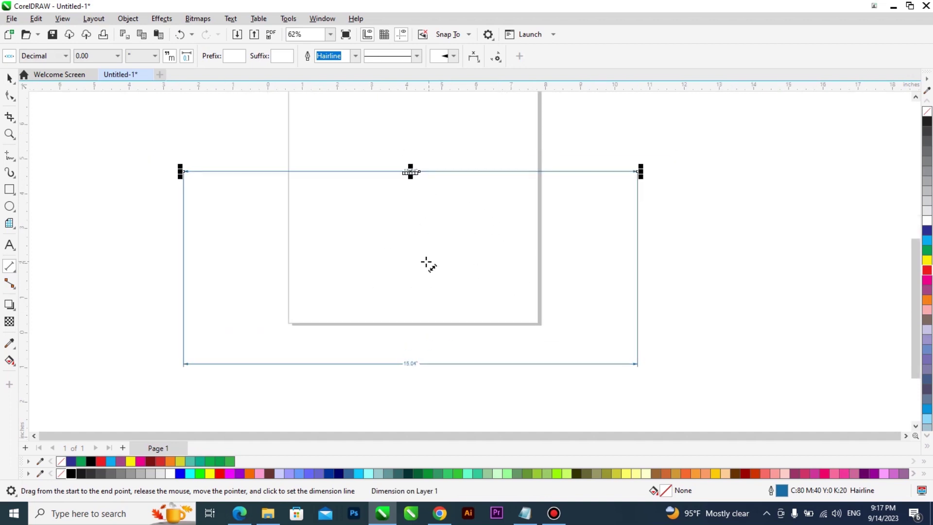
- Draw a horizontal dimension about 5.4 inches long with Horizontal or Vertical Dimension, starting on the lower dimension line and running above the page's bottom edge
{"action": "left_click", "coordinate": [11, 267]}
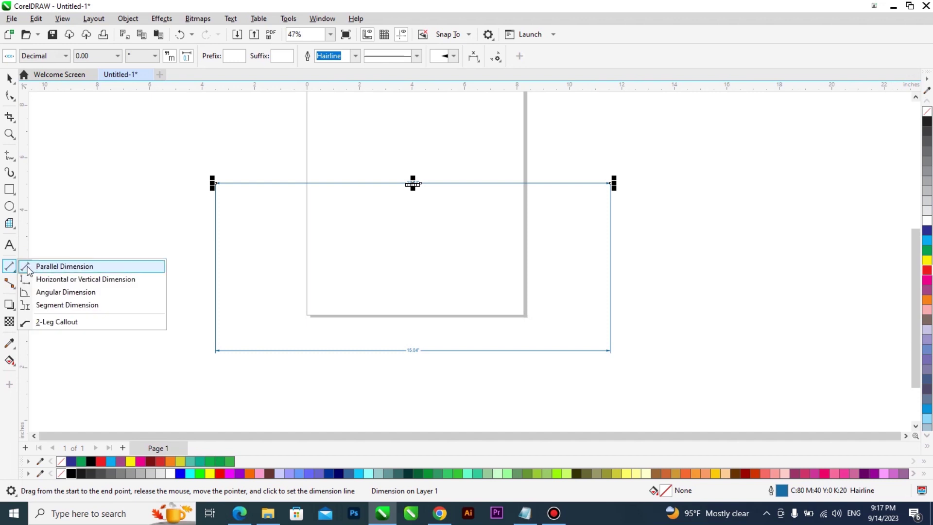
{"action": "left_click", "coordinate": [89, 282]}
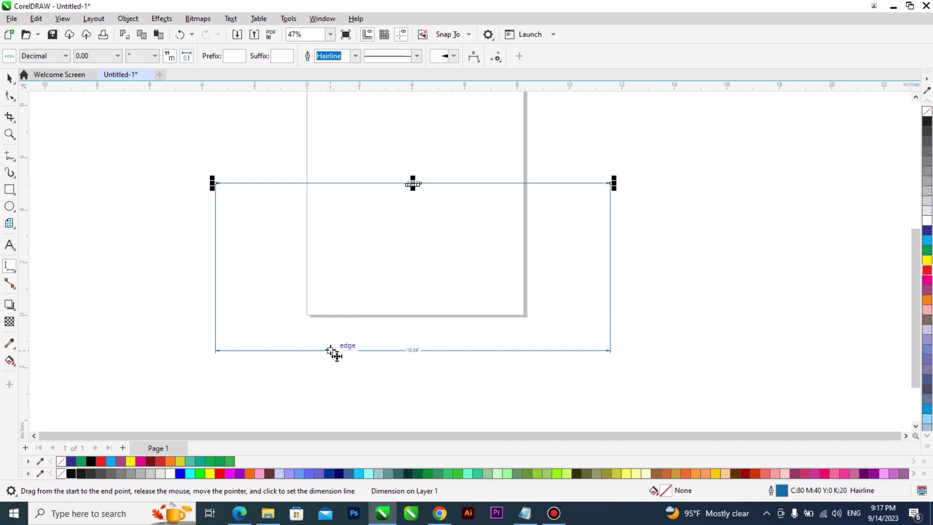
{"action": "left_click_drag", "start_coordinate": [327, 351], "coordinate": [471, 234]}
{"action": "left_click", "coordinate": [471, 235]}
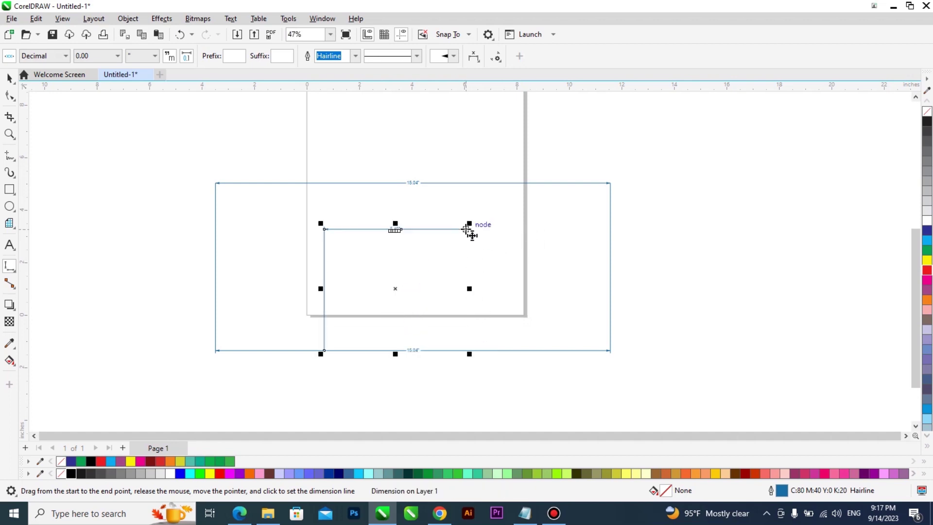
- Add a vertical dimension about 4.62 inches long from the inner horizontal dimension's end node down to the lower dimension line
{"action": "left_click_drag", "start_coordinate": [467, 229], "coordinate": [467, 352]}
{"action": "left_click", "coordinate": [470, 354]}
{"action": "scroll", "coordinate": [486, 331], "scroll_direction": "up", "scroll_amount": 2}
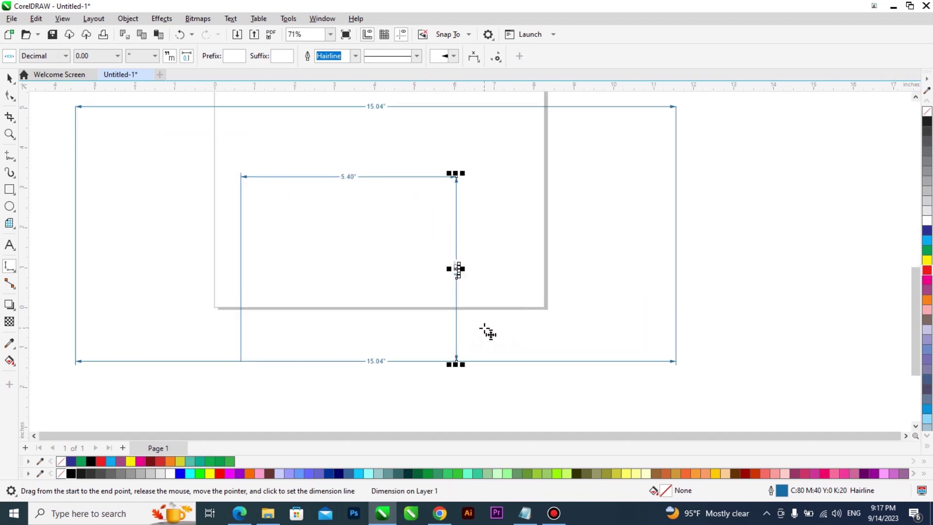
{"action": "scroll", "coordinate": [487, 330], "scroll_direction": "down", "scroll_amount": 2}
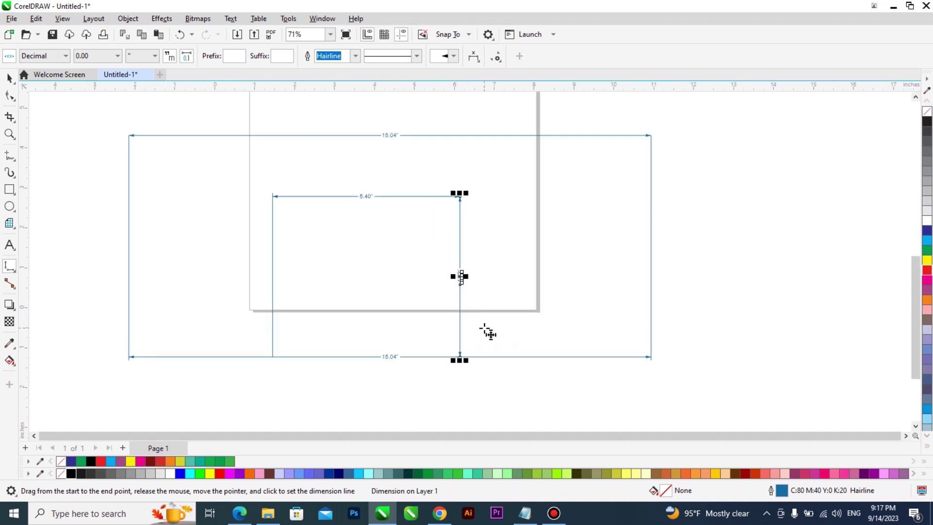
{"action": "scroll", "coordinate": [341, 228], "scroll_direction": "up", "scroll_amount": 3}
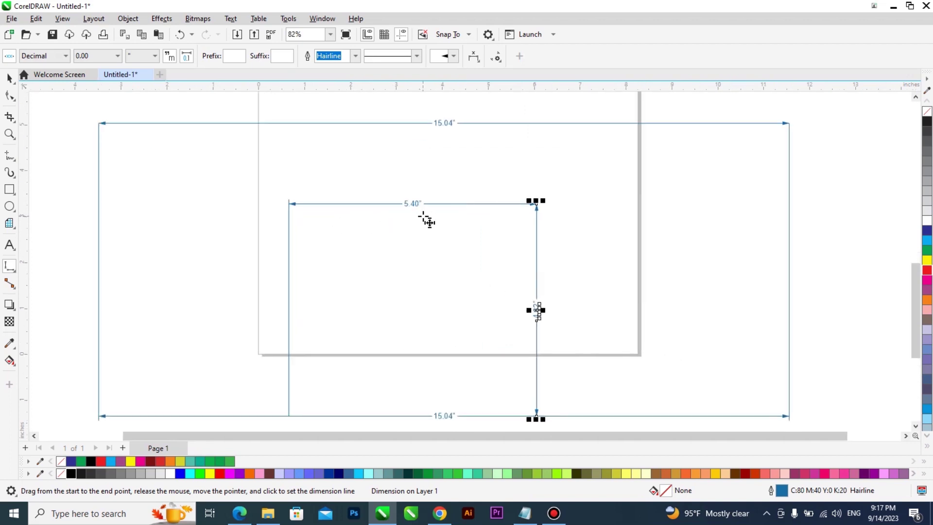
{"action": "scroll", "coordinate": [423, 219], "scroll_direction": "up", "scroll_amount": 1}
{"action": "scroll", "coordinate": [374, 226], "scroll_direction": "down", "scroll_amount": 3}
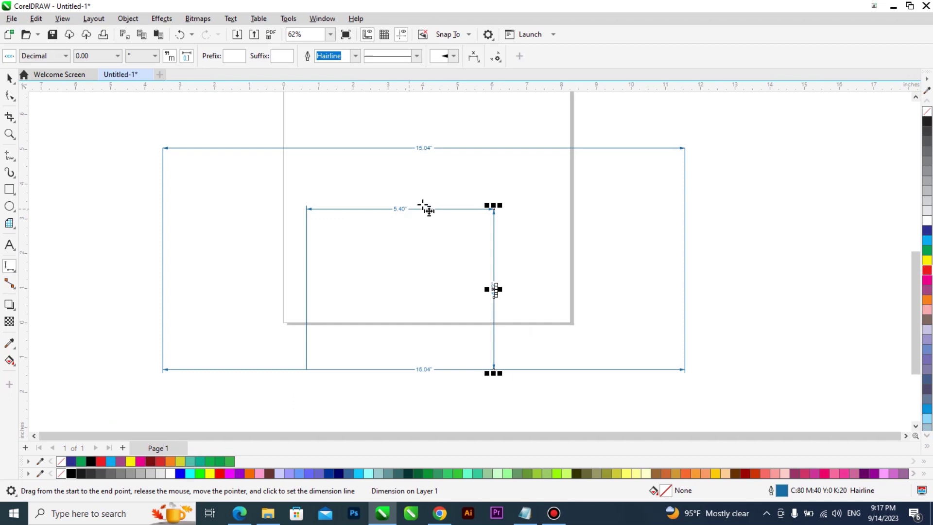
- Place a pair of quotation marks as sample text above the upper dimension line, enlarged to about 260 pt, and delete it
{"action": "left_click", "coordinate": [10, 77]}
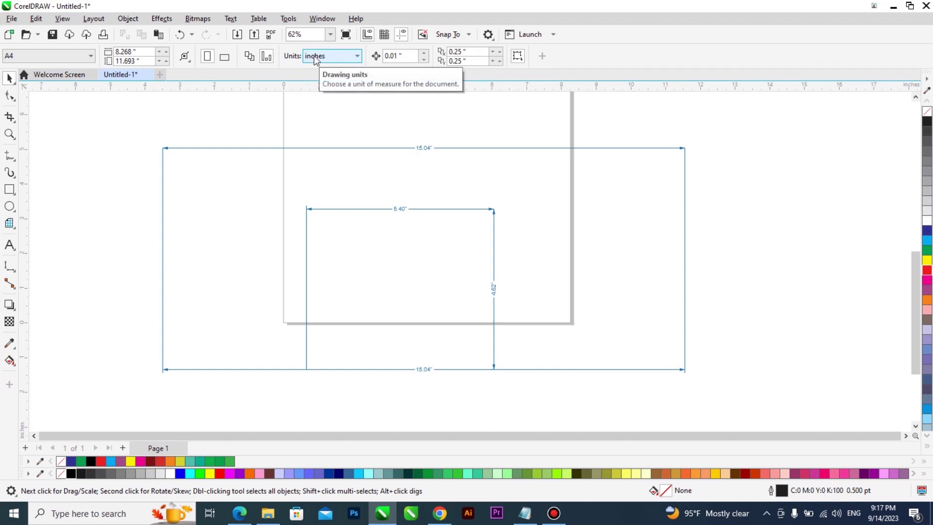
{"action": "scroll", "coordinate": [419, 154], "scroll_direction": "up", "scroll_amount": 2}
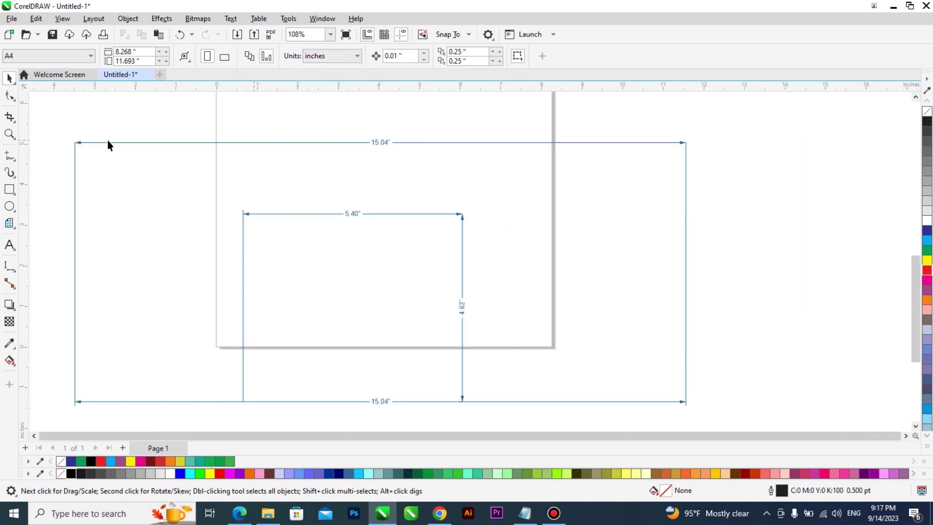
{"action": "left_click", "coordinate": [10, 244]}
{"action": "left_click", "coordinate": [463, 117]}
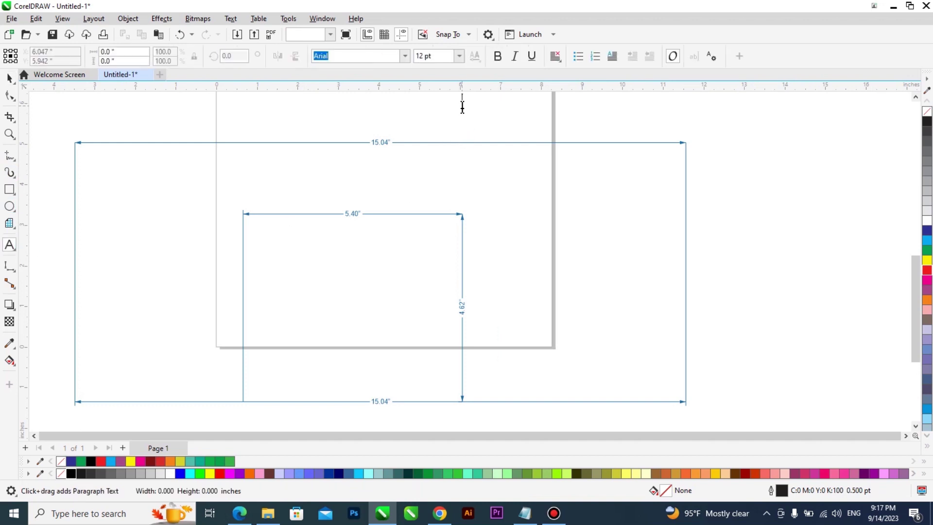
{"action": "key", "text": "ctrl+a"}
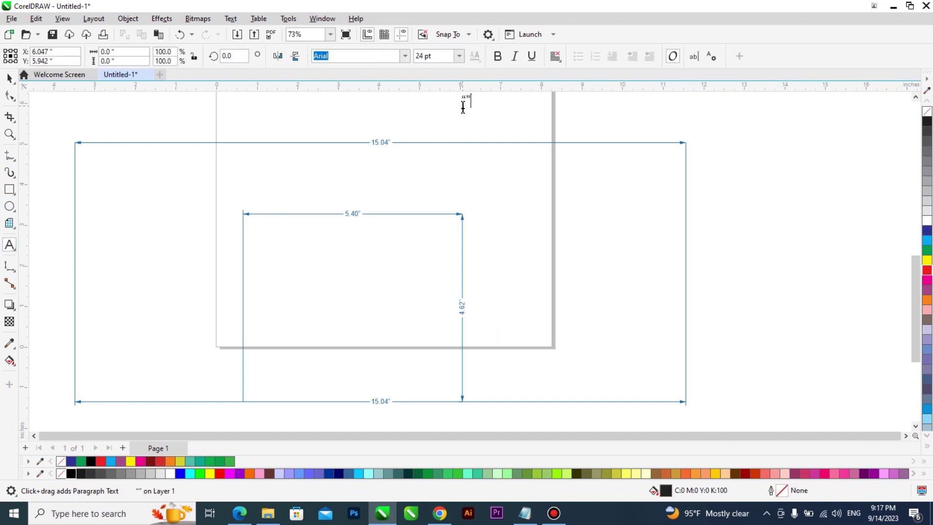
{"action": "key", "text": "ctrl+space"}
{"action": "left_click_drag", "start_coordinate": [466, 107], "coordinate": [510, 135]}
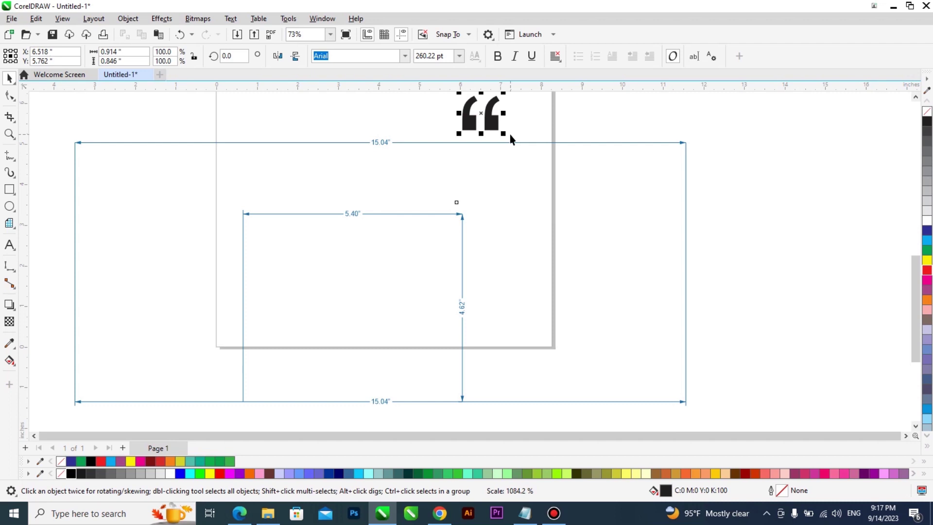
{"action": "key", "text": "Delete"}
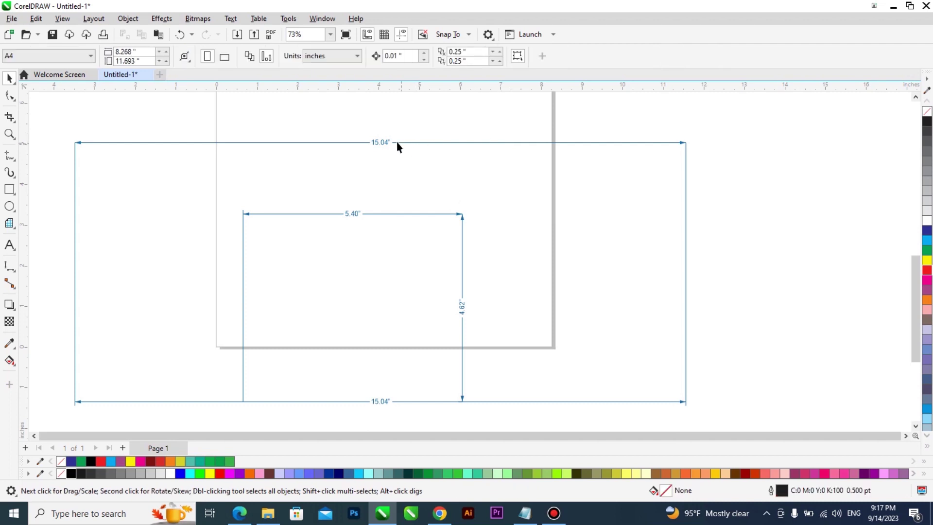
- Draw an Angular Dimension of about 273° from the inner left extension line, with one leg to the frame's lower-left corner and one to its bottom line
{"action": "scroll", "coordinate": [387, 139], "scroll_direction": "up", "scroll_amount": 3}
{"action": "scroll", "coordinate": [388, 139], "scroll_direction": "up", "scroll_amount": 1}
{"action": "scroll", "coordinate": [365, 139], "scroll_direction": "down", "scroll_amount": 5}
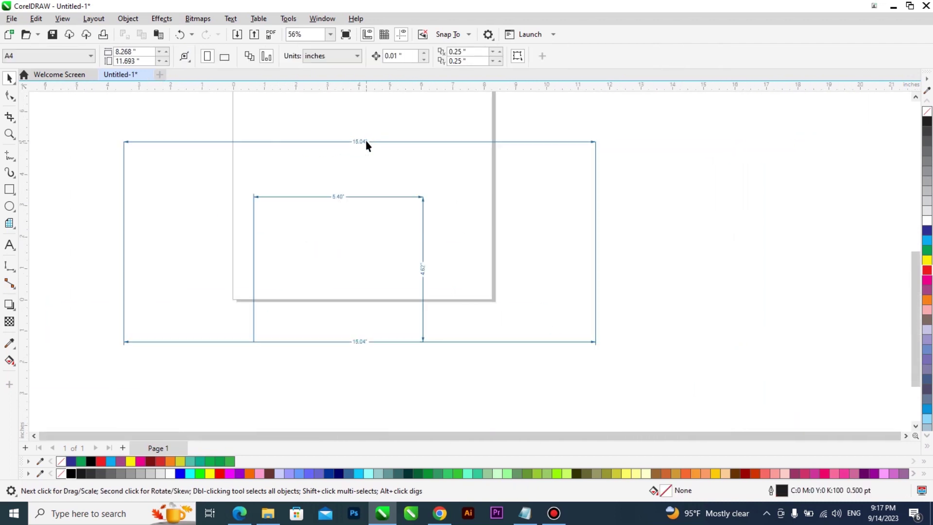
{"action": "left_click", "coordinate": [13, 270]}
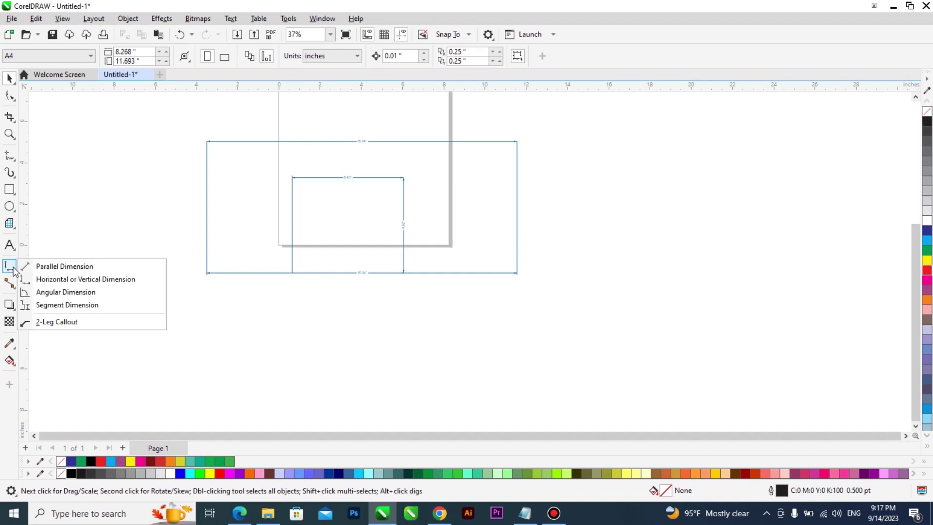
{"action": "left_click", "coordinate": [52, 292]}
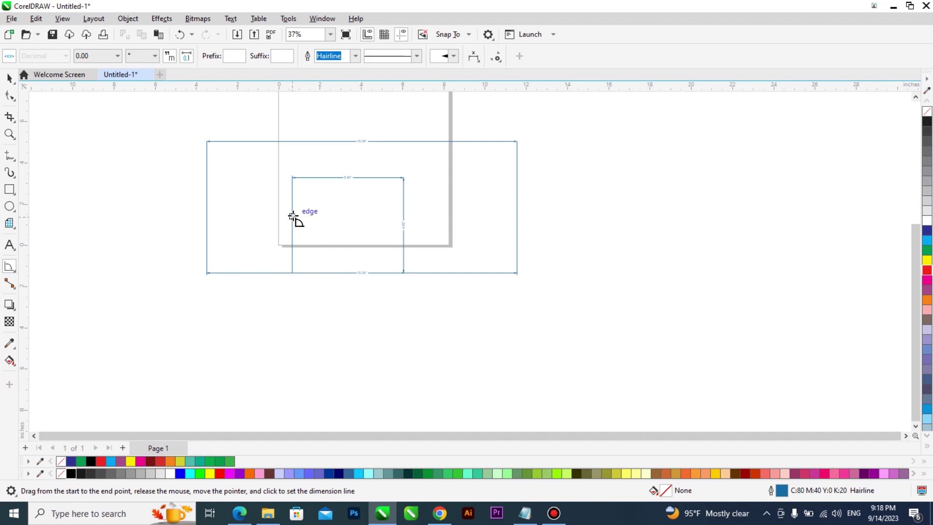
{"action": "left_click_drag", "start_coordinate": [293, 216], "coordinate": [208, 272]}
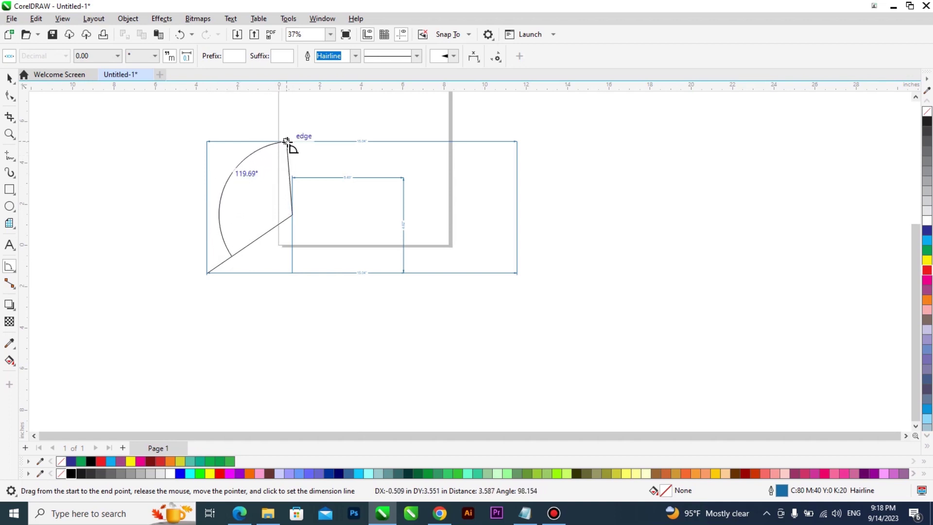
{"action": "left_click", "coordinate": [328, 274]}
{"action": "scroll", "coordinate": [340, 190], "scroll_direction": "up", "scroll_amount": 3}
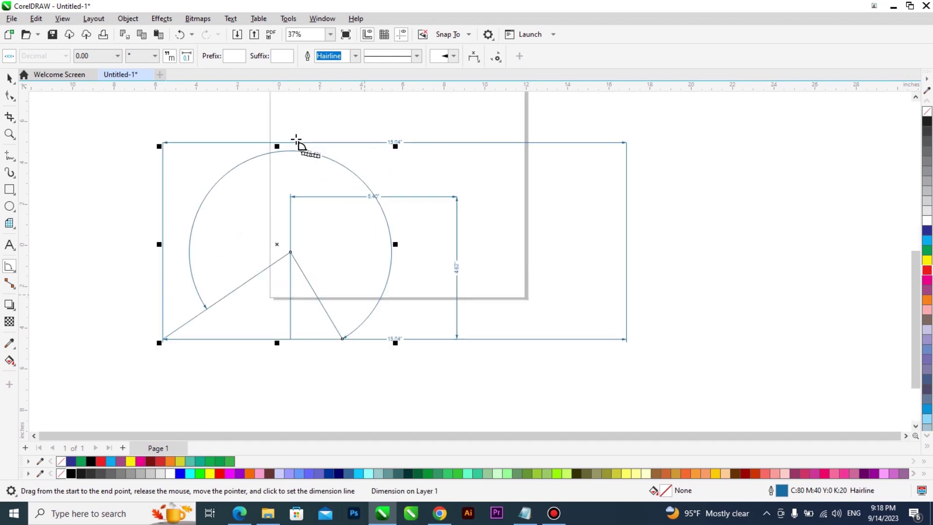
{"action": "scroll", "coordinate": [261, 233], "scroll_direction": "down", "scroll_amount": 2}
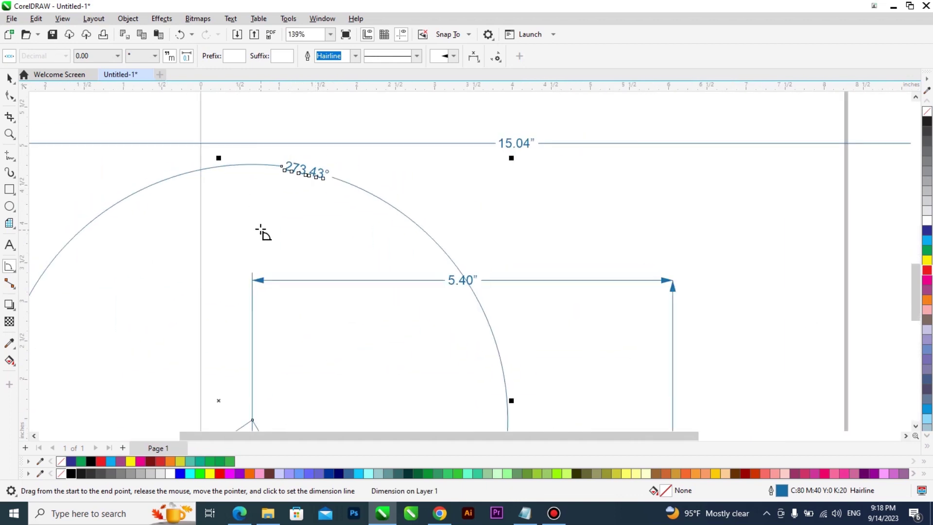
{"action": "scroll", "coordinate": [260, 225], "scroll_direction": "down", "scroll_amount": 2}
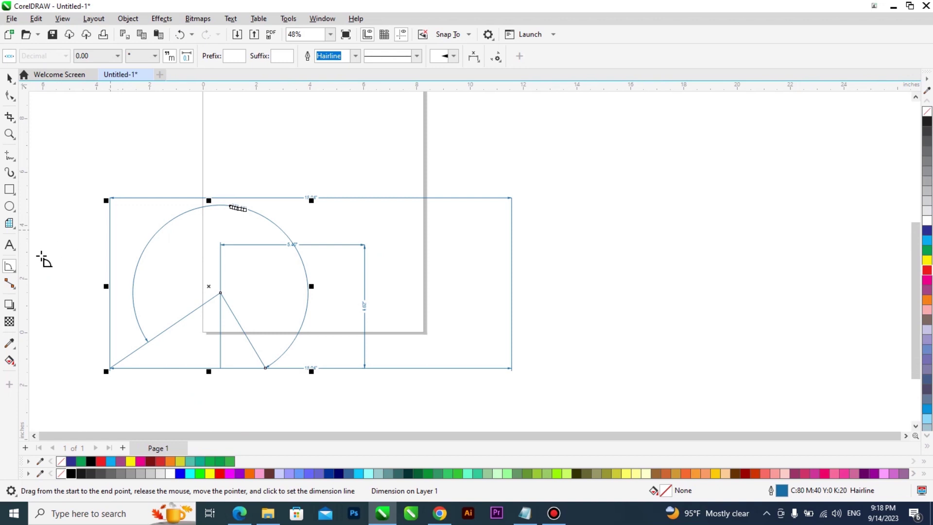
- Draw a roof-shaped 2-Leg Callout from the frame's upper-right corner to a peak near the page top and down to the upper-left corner
{"action": "left_click", "coordinate": [10, 266]}
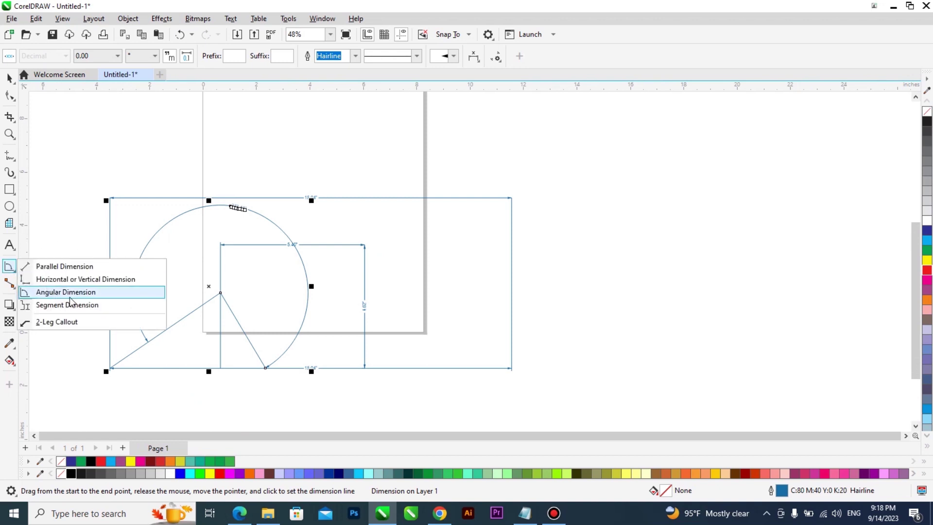
{"action": "left_click", "coordinate": [95, 323]}
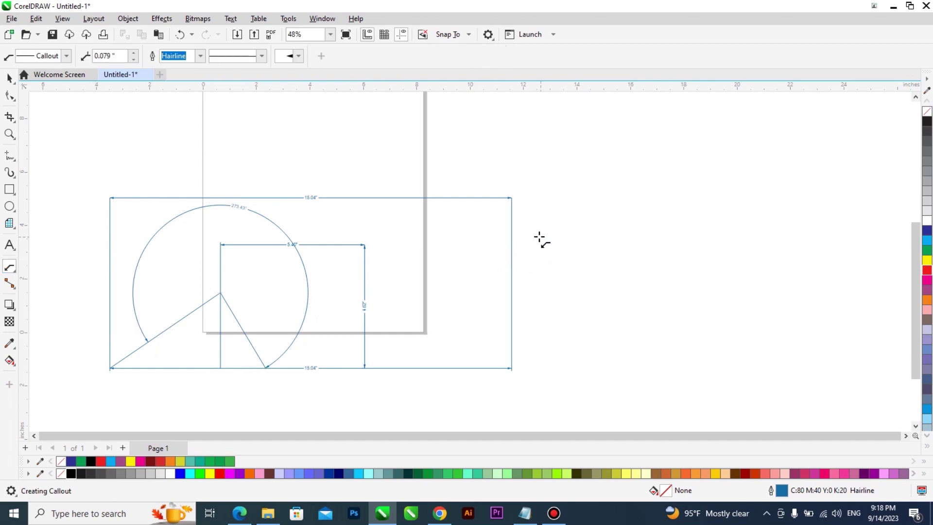
{"action": "mouse_move", "coordinate": [512, 197]}
{"action": "left_mouse_down"}
{"action": "mouse_move", "coordinate": [385, 305]}
{"action": "mouse_move", "coordinate": [446, 152]}
{"action": "mouse_move", "coordinate": [402, 57]}
{"action": "mouse_move", "coordinate": [393, 111]}
{"action": "mouse_move", "coordinate": [369, 85]}
{"action": "mouse_move", "coordinate": [307, 156]}
{"action": "left_mouse_up"}
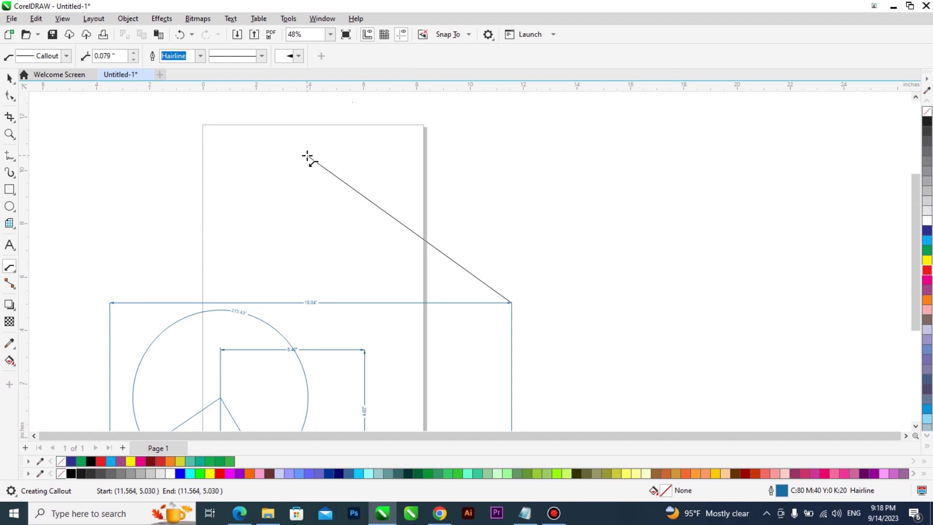
{"action": "left_click", "coordinate": [109, 303]}
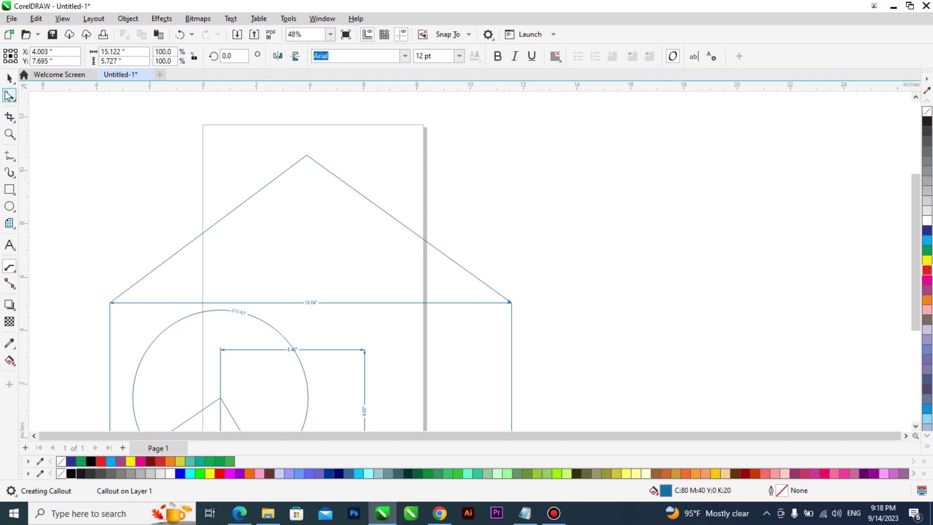
{"action": "left_click", "coordinate": [9, 78]}
{"action": "left_click", "coordinate": [501, 295]}
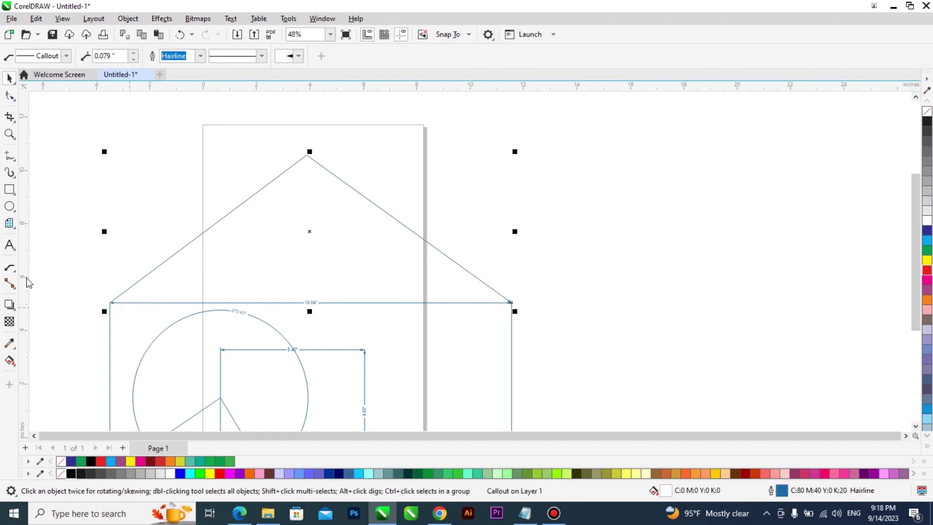
- Draw a Parallel Dimension about 9.2 inches long along the callout's left slope, from the frame's upper-left corner to the peak
{"action": "left_click", "coordinate": [10, 269]}
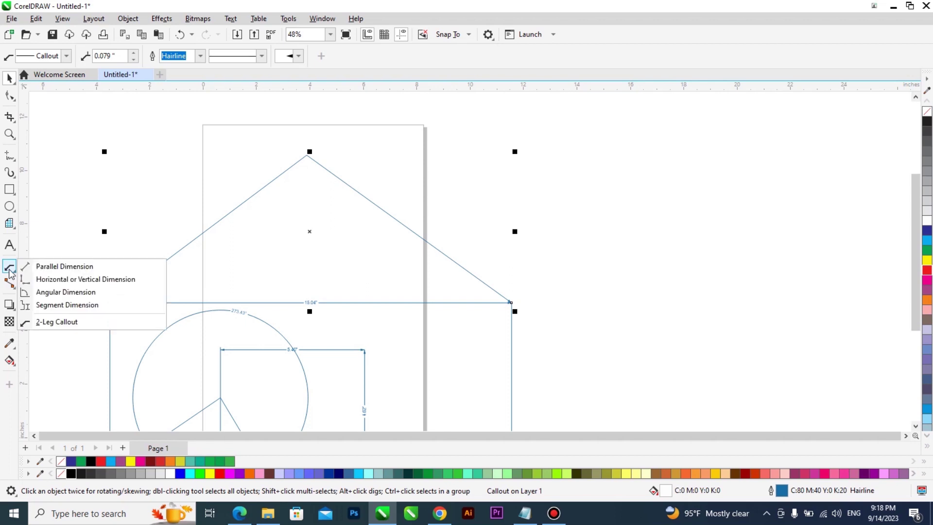
{"action": "left_click", "coordinate": [29, 267]}
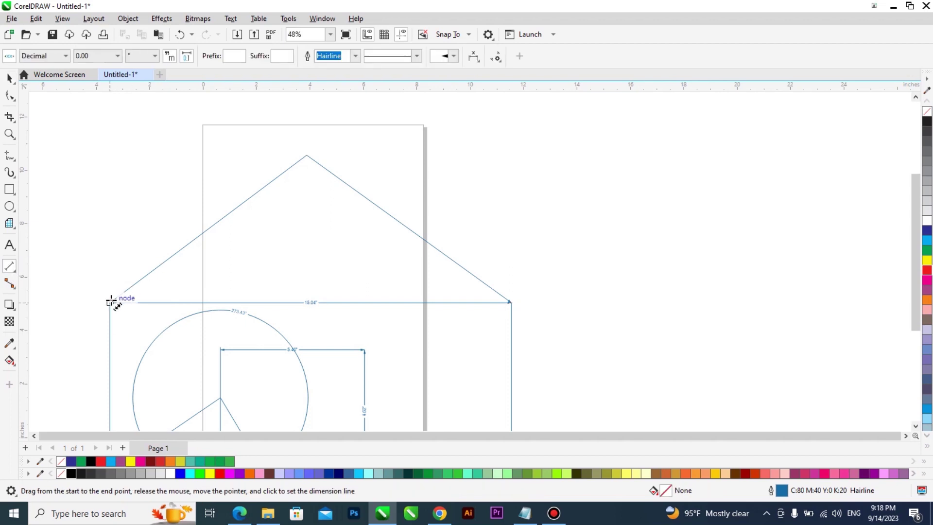
{"action": "scroll", "coordinate": [291, 194], "scroll_direction": "up", "scroll_amount": 2}
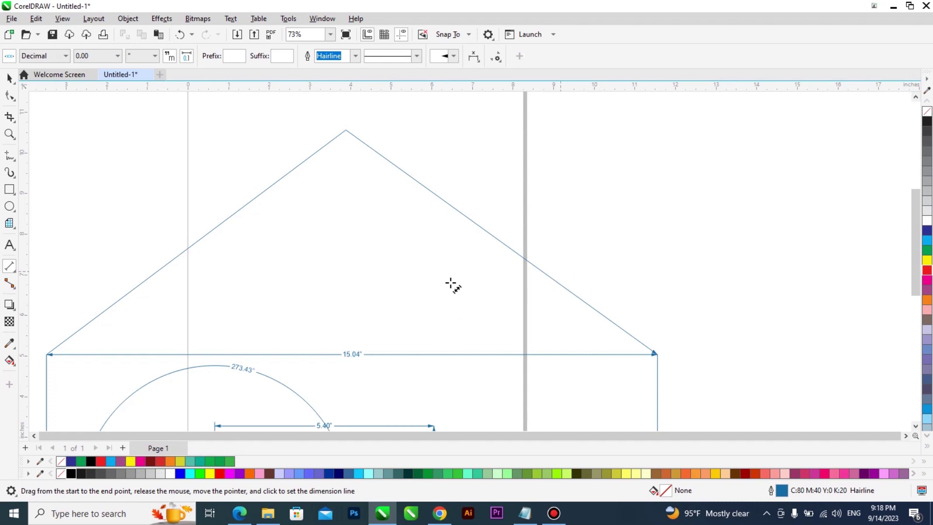
{"action": "scroll", "coordinate": [516, 258], "scroll_direction": "down", "scroll_amount": 1}
{"action": "left_click_drag", "start_coordinate": [199, 320], "coordinate": [387, 161]}
{"action": "left_click", "coordinate": [387, 162]}
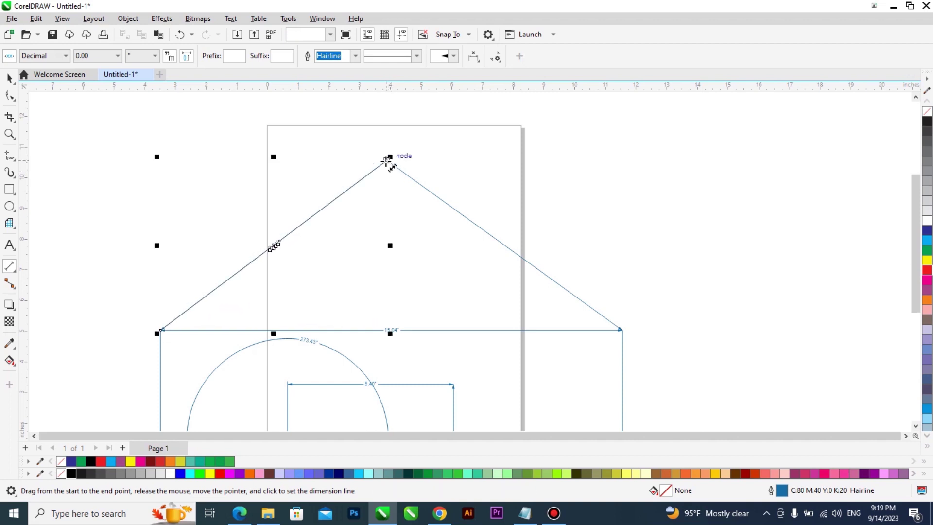
{"action": "scroll", "coordinate": [271, 244], "scroll_direction": "up", "scroll_amount": 3}
{"action": "scroll", "coordinate": [267, 253], "scroll_direction": "up", "scroll_amount": 4}
{"action": "scroll", "coordinate": [267, 253], "scroll_direction": "down", "scroll_amount": 8}
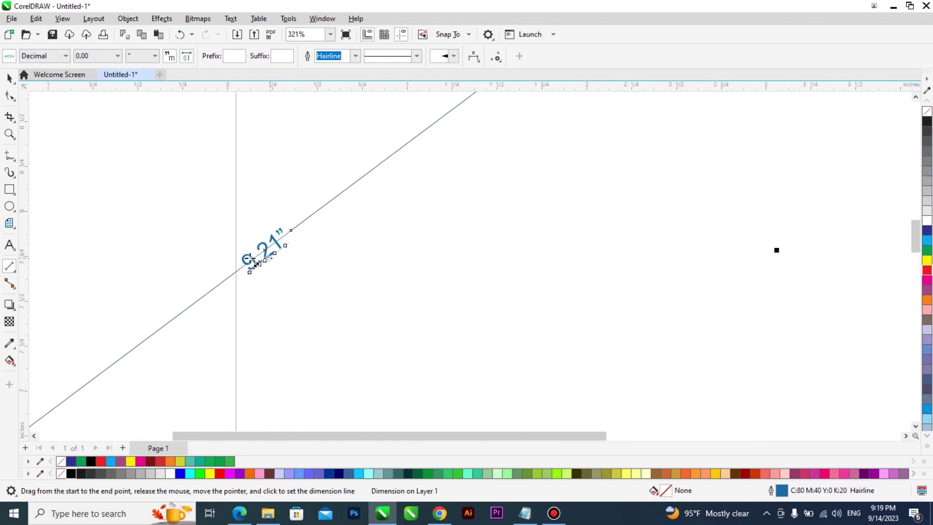
- Draw a Parallel Dimension about 9.4 inches long along the callout's right slope, from the frame's upper-right corner to the peak
{"action": "left_click_drag", "start_coordinate": [601, 340], "coordinate": [366, 169]}
{"action": "left_click", "coordinate": [366, 169]}
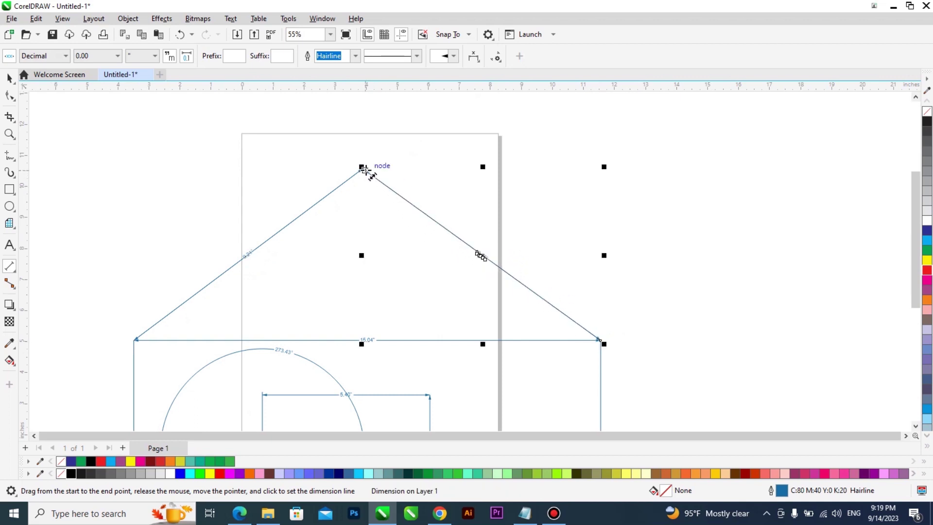
{"action": "scroll", "coordinate": [439, 252], "scroll_direction": "up", "scroll_amount": 2}
{"action": "scroll", "coordinate": [654, 329], "scroll_direction": "up", "scroll_amount": 5}
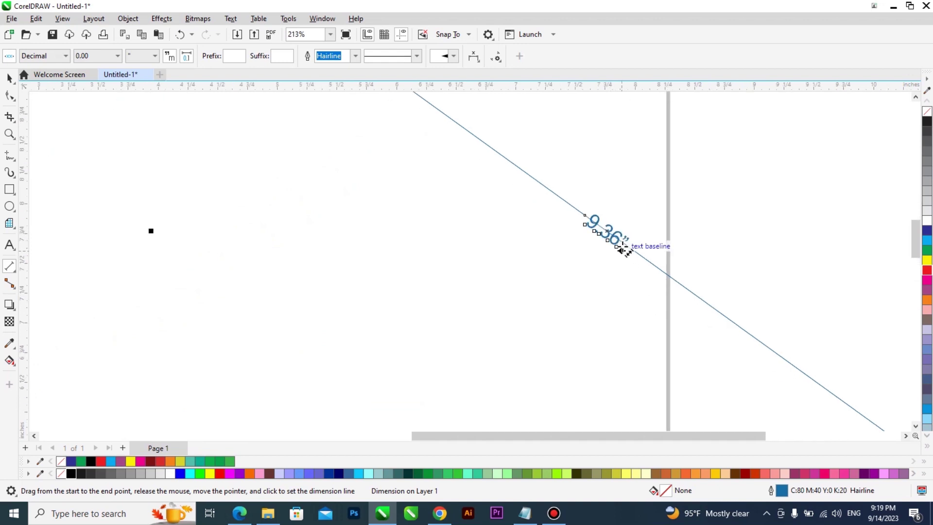
{"action": "scroll", "coordinate": [623, 249], "scroll_direction": "down", "scroll_amount": 5}
{"action": "scroll", "coordinate": [244, 256], "scroll_direction": "up", "scroll_amount": 5}
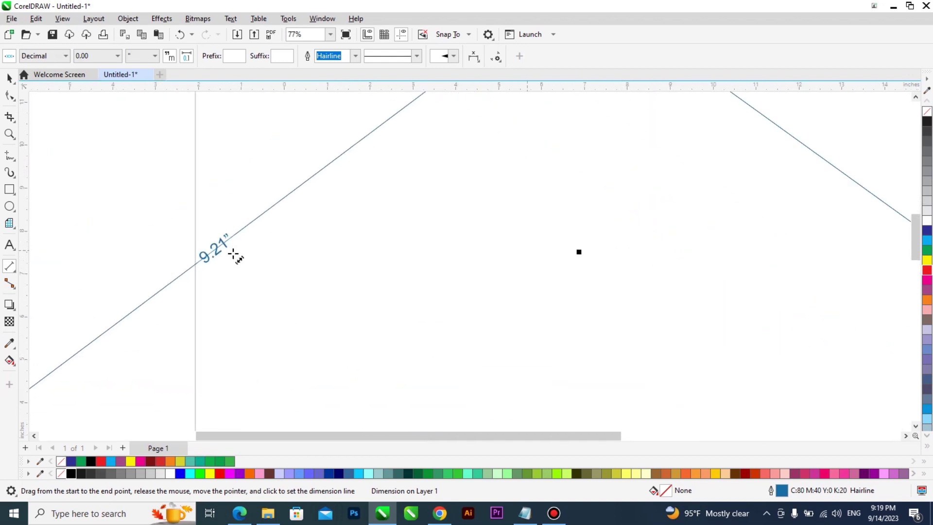
{"action": "scroll", "coordinate": [202, 255], "scroll_direction": "down", "scroll_amount": 5}
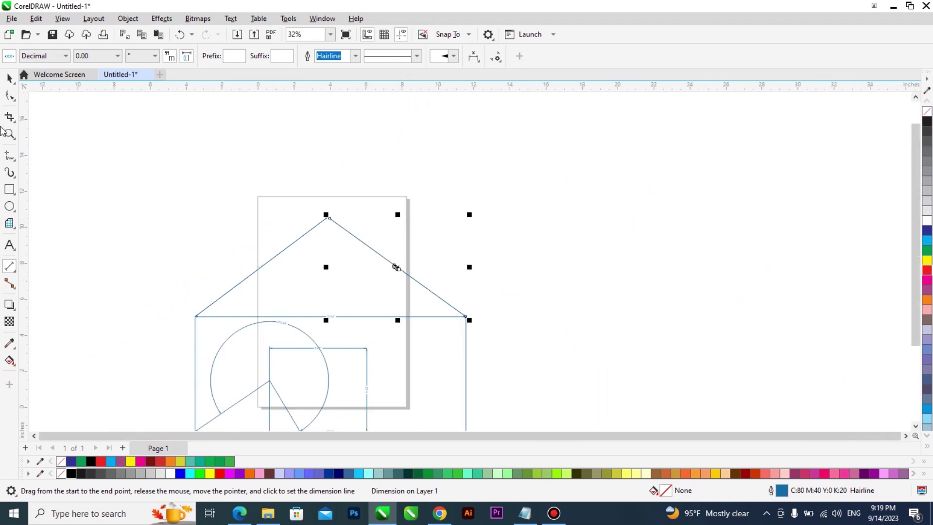
- Shift the callout's peak node slightly away from the arrow tip of the left slope's dimension
{"action": "left_click", "coordinate": [9, 79]}
{"action": "left_click", "coordinate": [358, 260]}
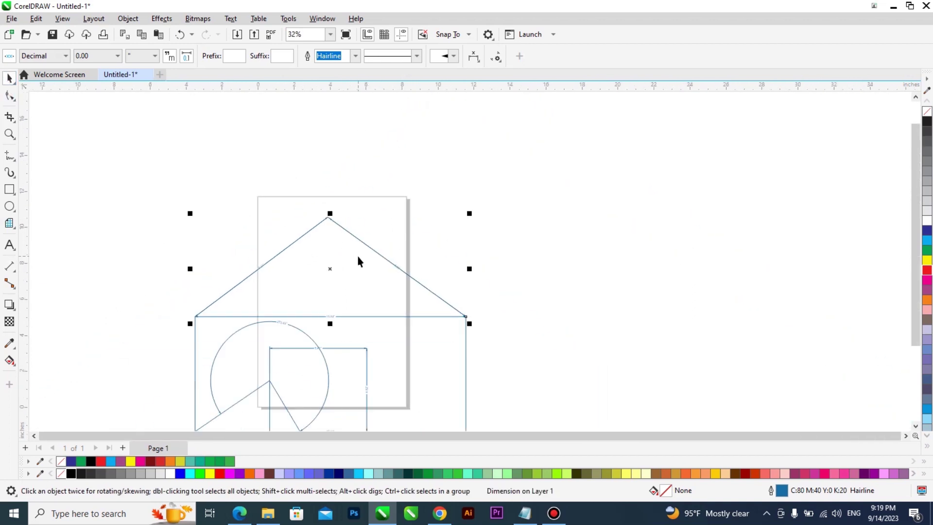
{"action": "scroll", "coordinate": [343, 240], "scroll_direction": "up", "scroll_amount": 3}
{"action": "left_click", "coordinate": [11, 96]}
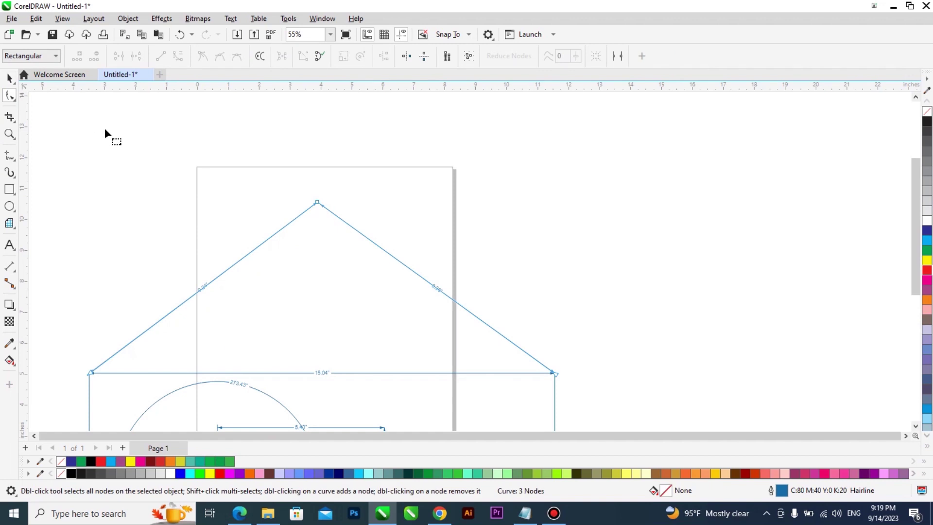
{"action": "scroll", "coordinate": [344, 225], "scroll_direction": "up", "scroll_amount": 3}
{"action": "left_click_drag", "start_coordinate": [302, 190], "coordinate": [306, 193]}
{"action": "left_click", "coordinate": [10, 78]}
{"action": "left_click", "coordinate": [297, 190]}
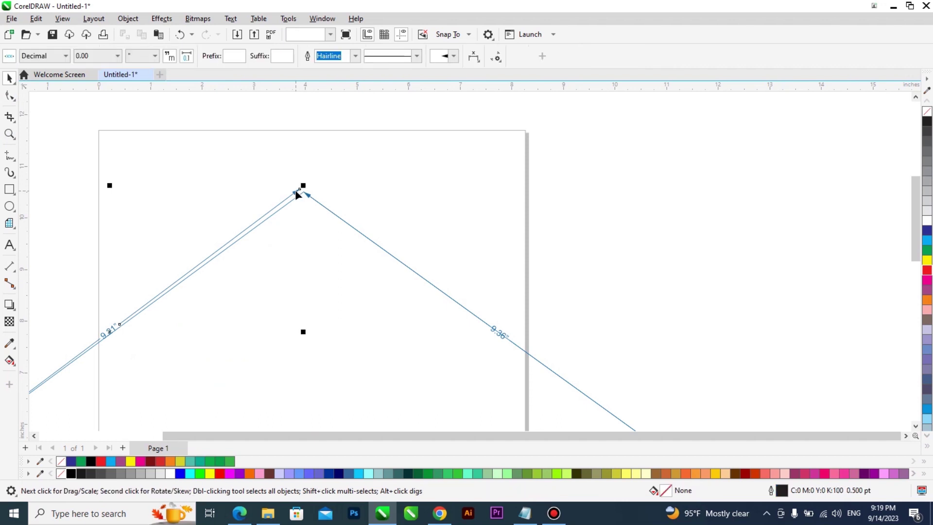
{"action": "double_click", "coordinate": [297, 190]}
{"action": "scroll", "coordinate": [299, 191], "scroll_direction": "up", "scroll_amount": 2}
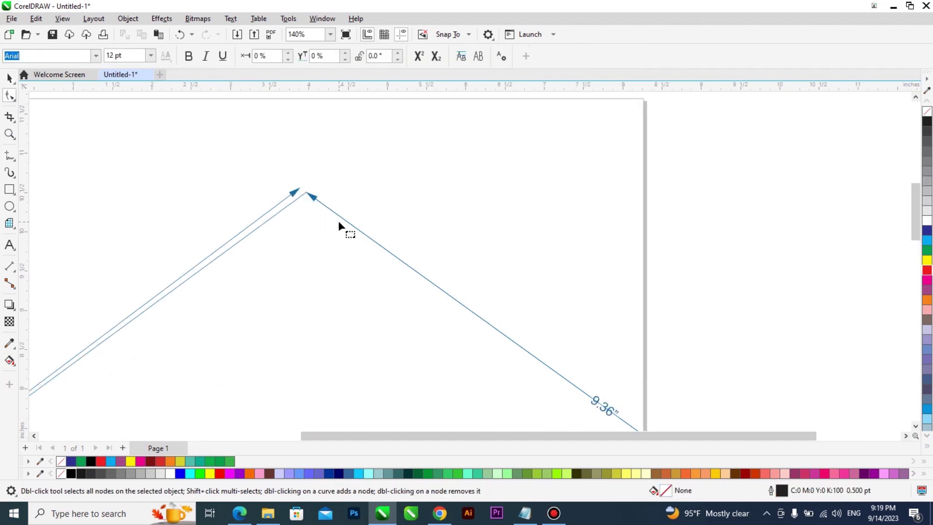
{"action": "scroll", "coordinate": [338, 220], "scroll_direction": "down", "scroll_amount": 2}
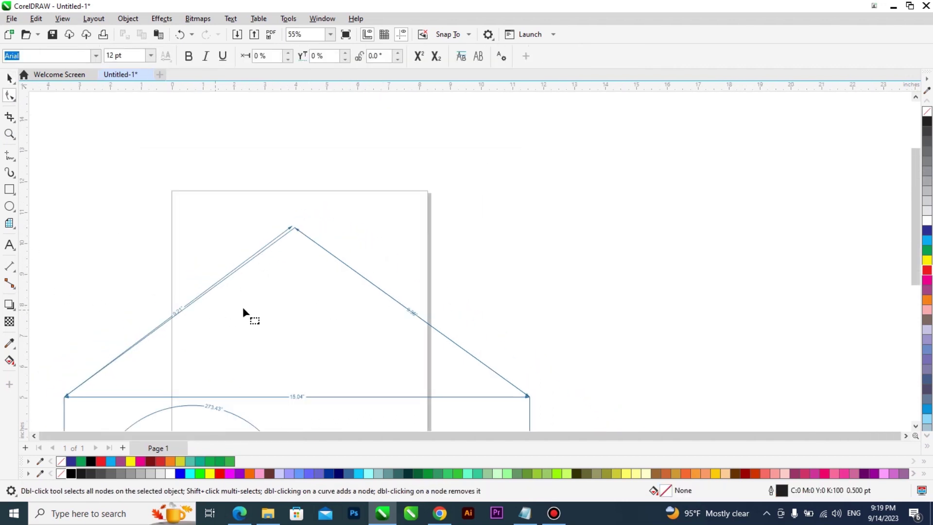
{"action": "scroll", "coordinate": [282, 238], "scroll_direction": "down", "scroll_amount": 1}
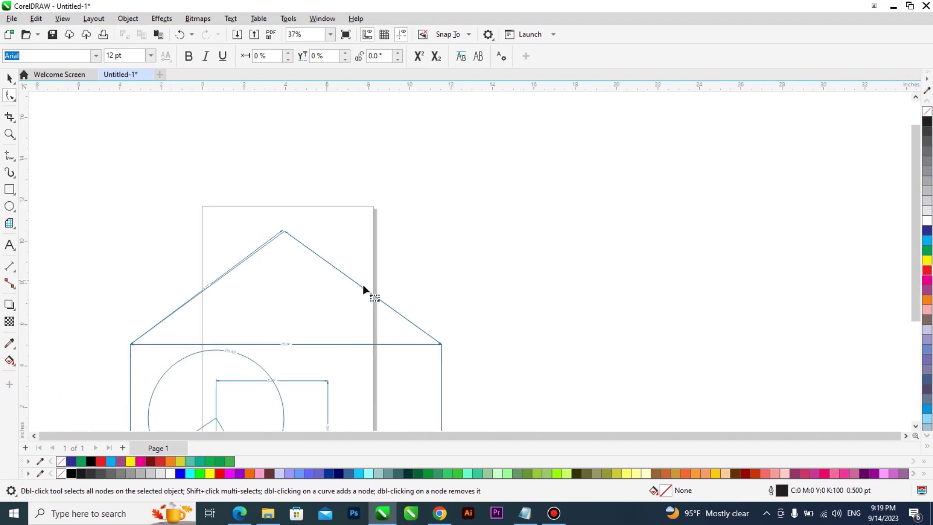
- Draw a rectangle about 18.3 by 12.5 inches on the empty area to the right of the house drawing
{"action": "scroll", "coordinate": [363, 284], "scroll_direction": "down", "scroll_amount": 1}
{"action": "left_click", "coordinate": [9, 189]}
{"action": "left_click_drag", "start_coordinate": [368, 219], "coordinate": [624, 393]}
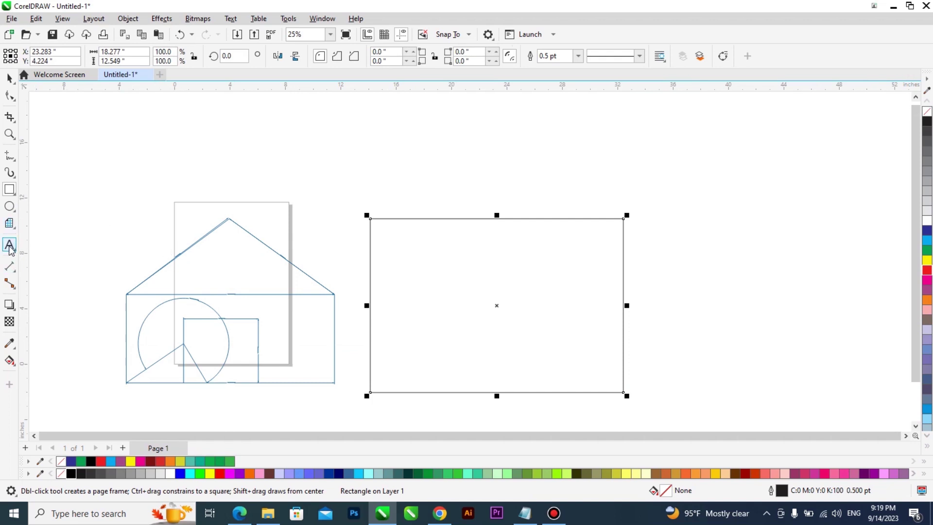
- Draw a Parallel Dimension about 13.4 inches long from the large rectangle's upper-left corner to its bottom edge
{"action": "left_click", "coordinate": [9, 274]}
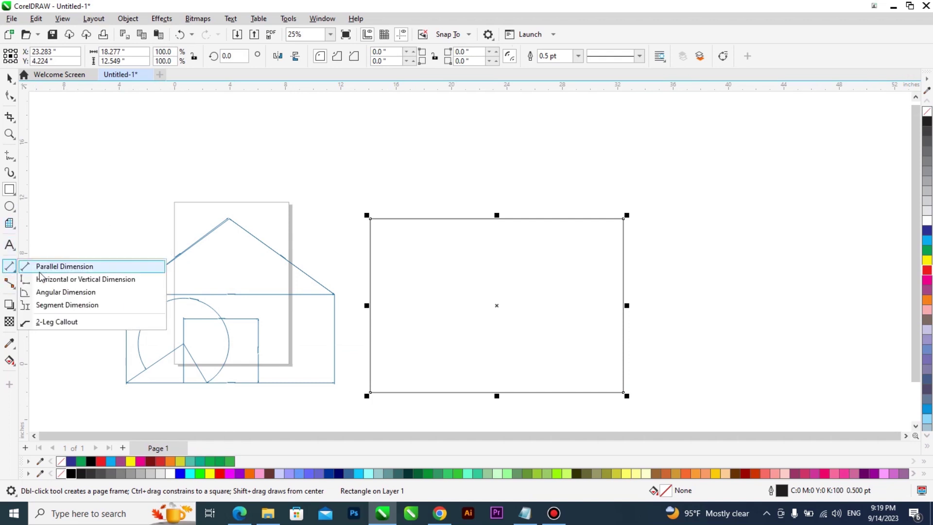
{"action": "left_click", "coordinate": [64, 267]}
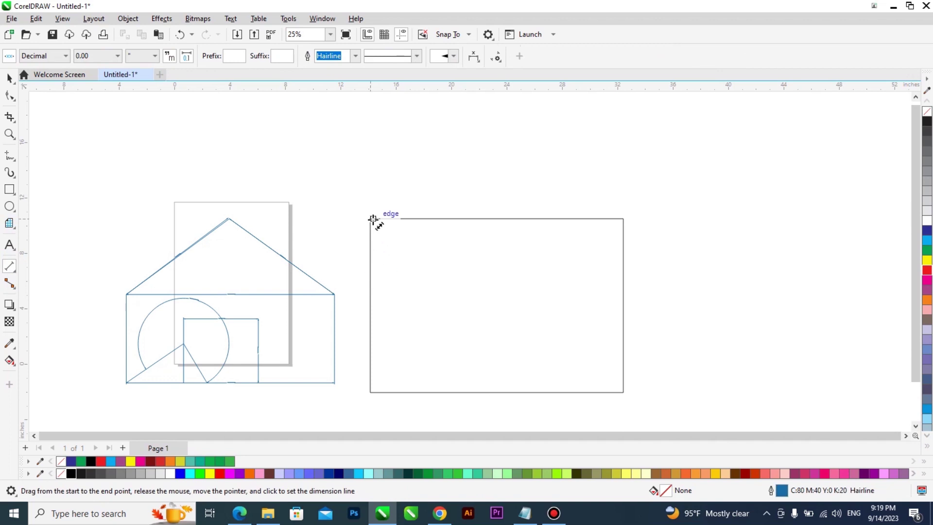
{"action": "left_click_drag", "start_coordinate": [384, 239], "coordinate": [437, 392]}
{"action": "left_click", "coordinate": [440, 391]}
{"action": "scroll", "coordinate": [408, 318], "scroll_direction": "up", "scroll_amount": 2}
{"action": "scroll", "coordinate": [347, 286], "scroll_direction": "down", "scroll_amount": 1}
{"action": "scroll", "coordinate": [346, 286], "scroll_direction": "down", "scroll_amount": 2}
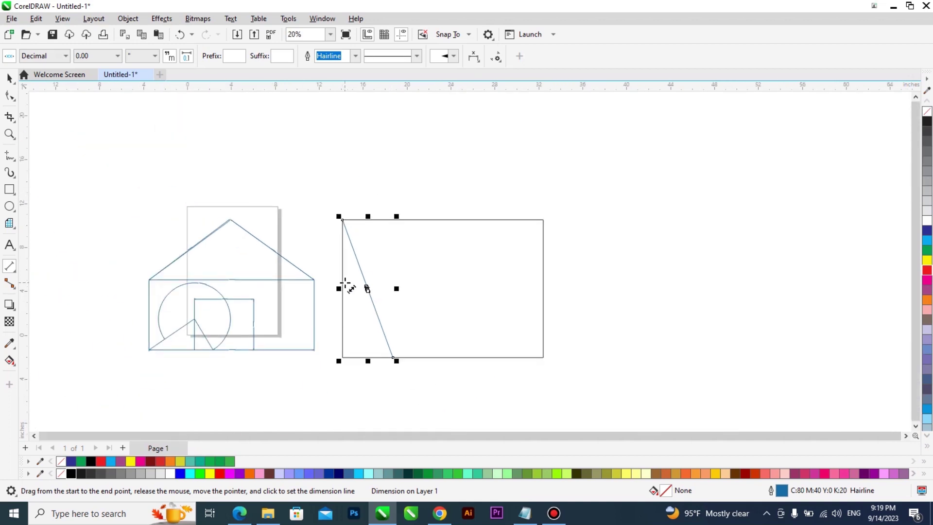
- Draw a Parallel Dimension about 19.2 inches long from low on the large rectangle's left edge to its top edge near the right corner
{"action": "left_click_drag", "start_coordinate": [343, 332], "coordinate": [524, 220]}
{"action": "left_click", "coordinate": [524, 219]}
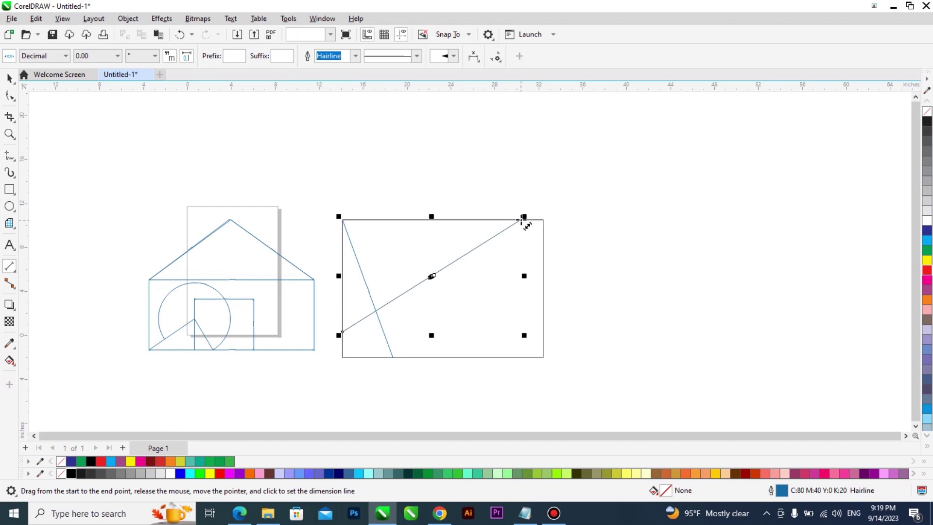
{"action": "scroll", "coordinate": [435, 291], "scroll_direction": "up", "scroll_amount": 3}
{"action": "scroll", "coordinate": [437, 296], "scroll_direction": "up", "scroll_amount": 2}
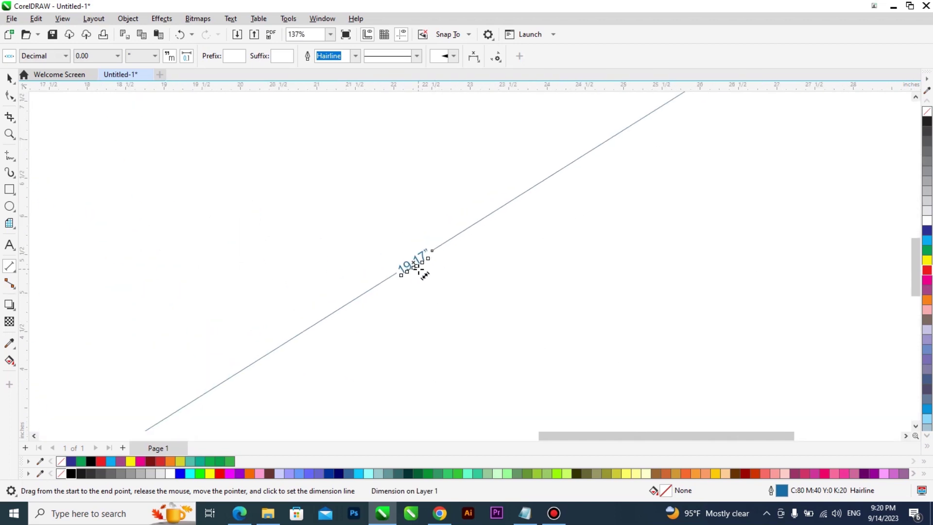
{"action": "scroll", "coordinate": [416, 266], "scroll_direction": "up", "scroll_amount": 2}
{"action": "scroll", "coordinate": [359, 254], "scroll_direction": "down", "scroll_amount": 6}
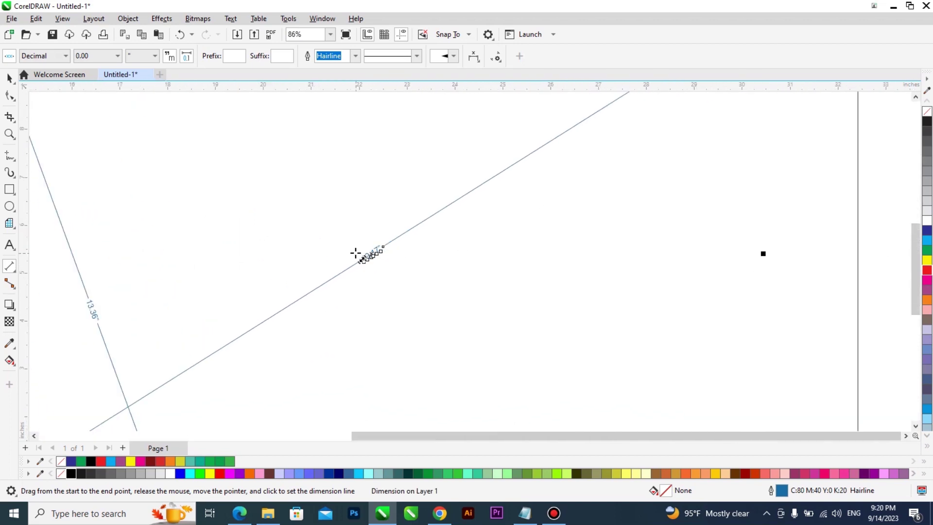
{"action": "scroll", "coordinate": [358, 252], "scroll_direction": "down", "scroll_amount": 1}
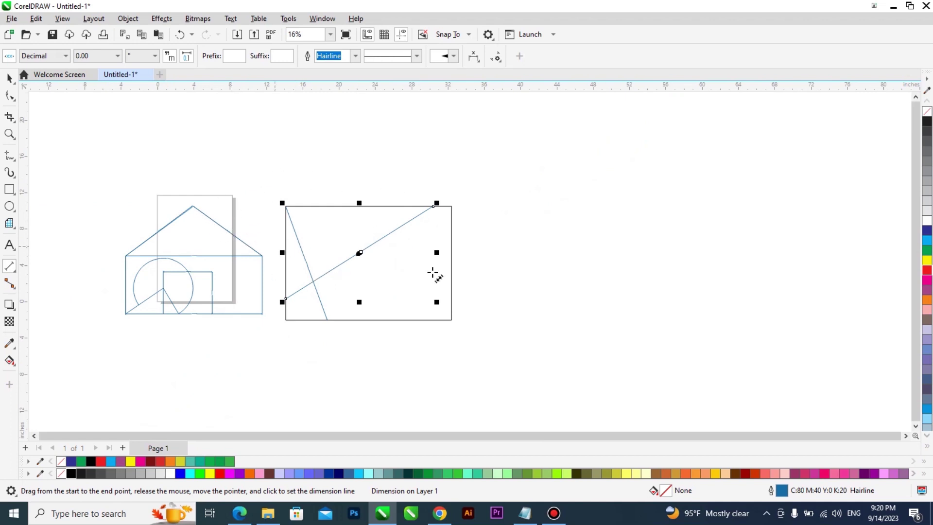
{"action": "scroll", "coordinate": [170, 275], "scroll_direction": "up", "scroll_amount": 1}
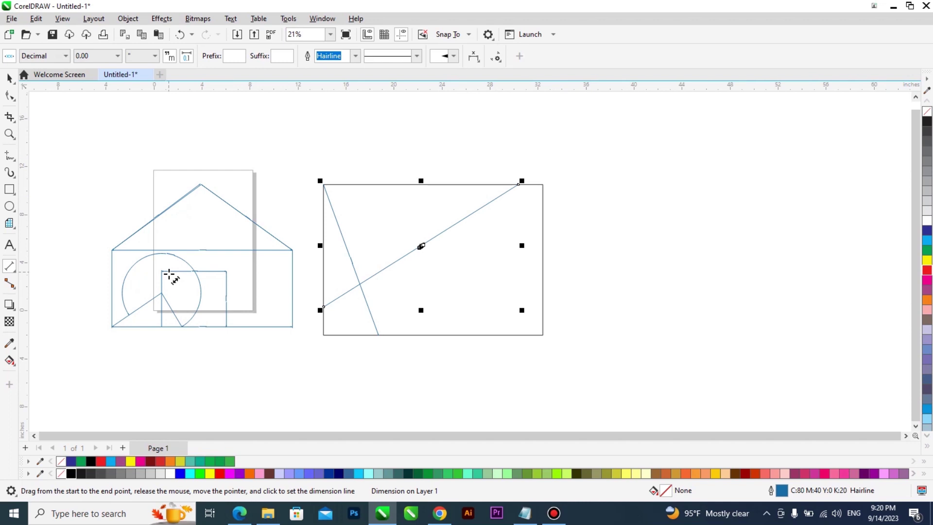
- Select the large rectangle to show its size, and draw another rectangle about 10.4 by 7.1 inches to the upper left of the house
{"action": "left_click", "coordinate": [10, 78]}
{"action": "left_click", "coordinate": [369, 185]}
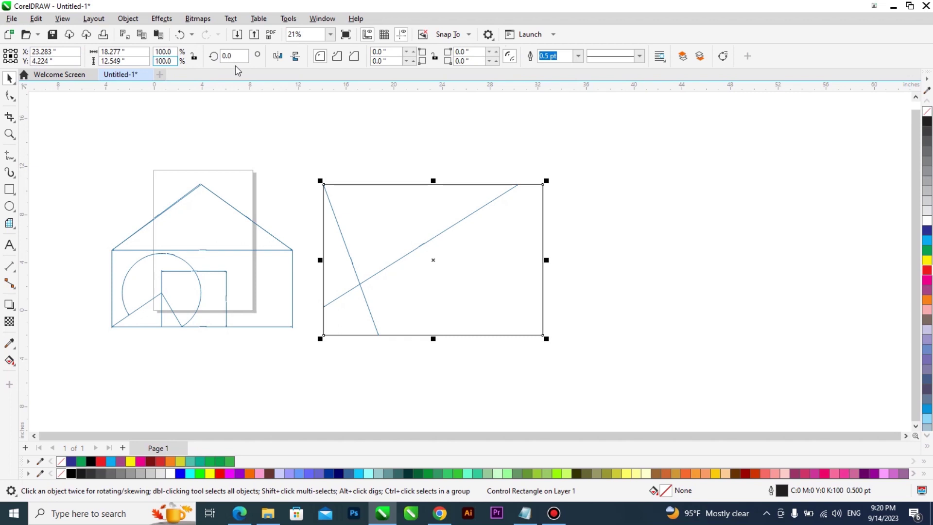
{"action": "scroll", "coordinate": [289, 177], "scroll_direction": "down", "scroll_amount": 1}
{"action": "left_click", "coordinate": [10, 189]}
{"action": "left_click_drag", "start_coordinate": [81, 131], "coordinate": [179, 197]}
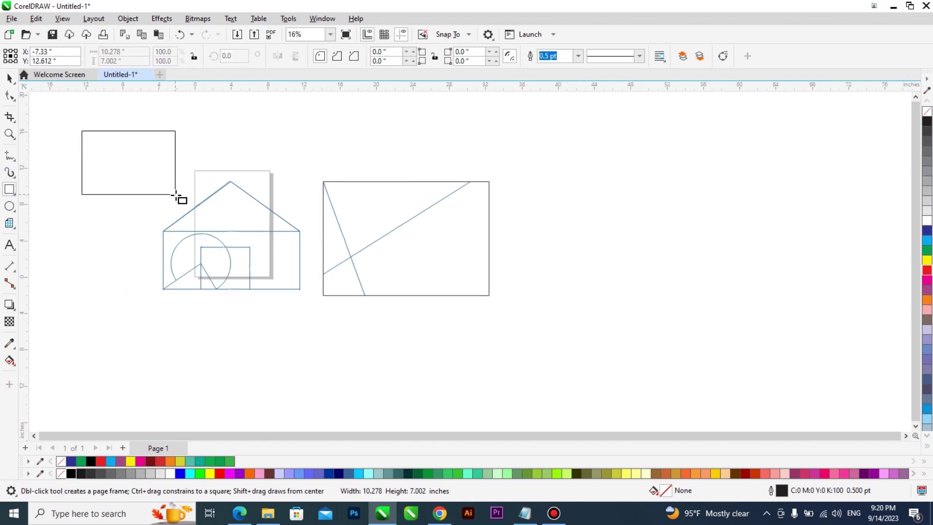
{"action": "scroll", "coordinate": [121, 164], "scroll_direction": "up", "scroll_amount": 2}
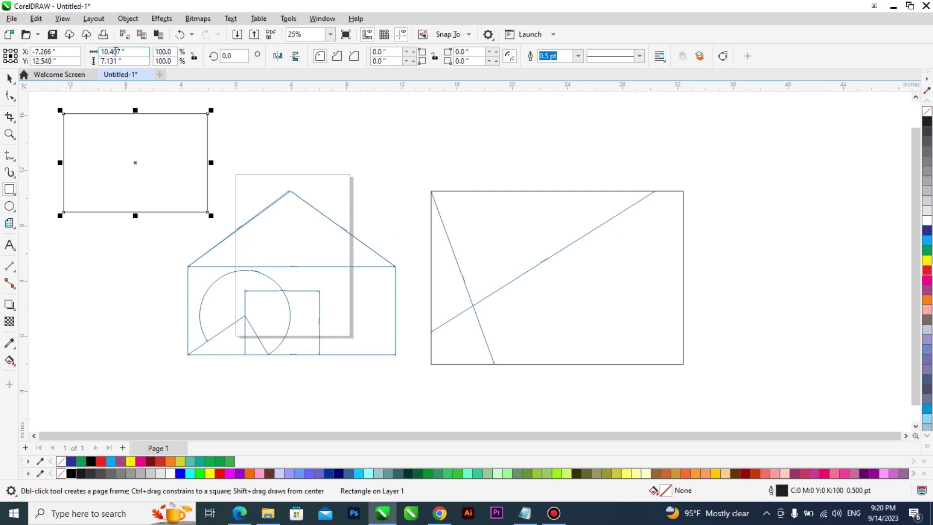
- Delete all the drawn objects and dimensions so the page is empty
{"action": "left_click", "coordinate": [10, 78]}
{"action": "scroll", "coordinate": [366, 243], "scroll_direction": "down", "scroll_amount": 1}
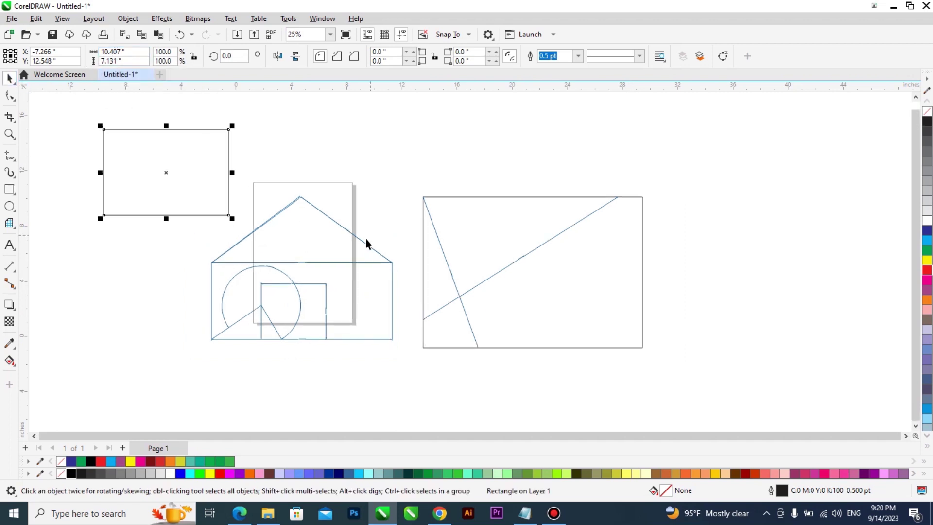
{"action": "left_click_drag", "start_coordinate": [679, 320], "coordinate": [142, 121]}
{"action": "key", "text": "Delete"}
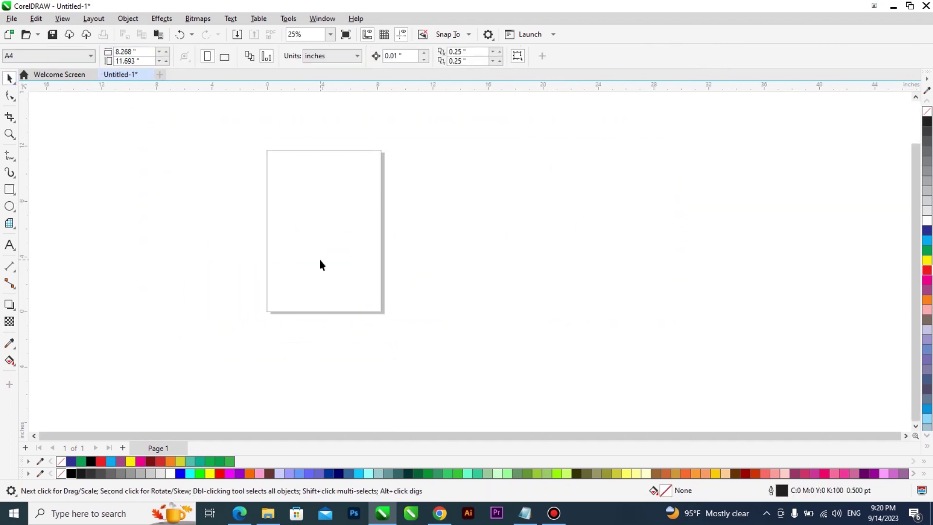
- Draw a rectangle about 5.7 by 3.9 inches in the lower part of the page as the house body
{"action": "scroll", "coordinate": [320, 265], "scroll_direction": "up", "scroll_amount": 1}
{"action": "left_click", "coordinate": [9, 191]}
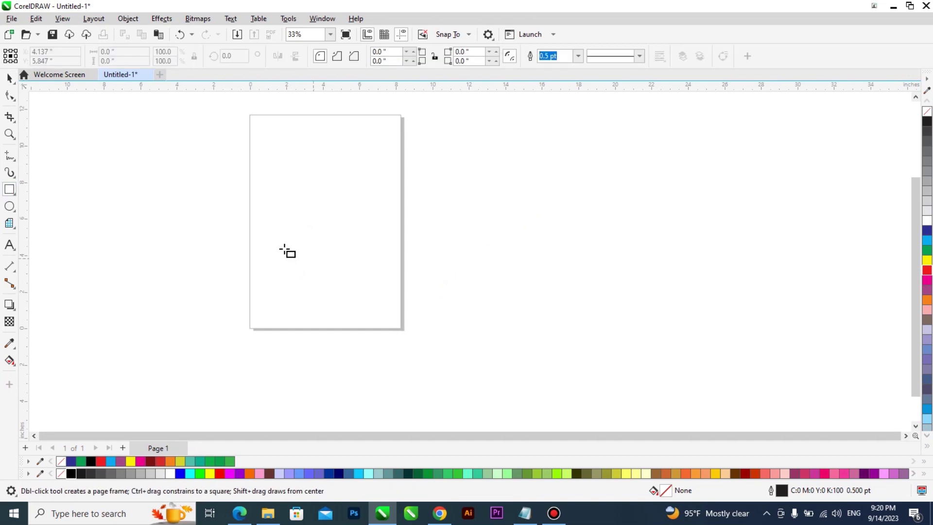
{"action": "left_click_drag", "start_coordinate": [275, 241], "coordinate": [379, 314]}
{"action": "scroll", "coordinate": [326, 279], "scroll_direction": "up", "scroll_amount": 1}
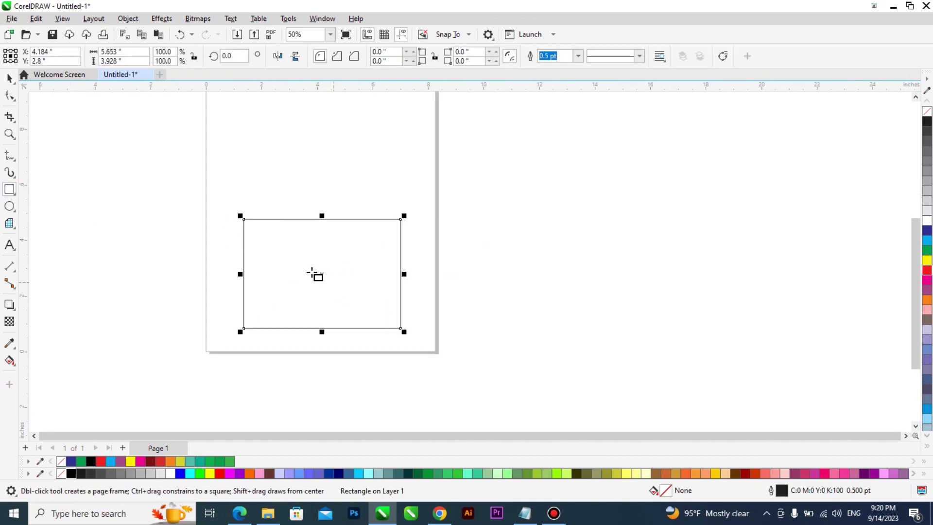
- Place a copy of the rectangle, about 3.2 inches high, directly above the house body and convert it to curves for node editing
{"action": "key", "text": "space"}
{"action": "left_click_drag", "start_coordinate": [325, 296], "coordinate": [346, 136]}
{"action": "key", "text": "ctrl+q"}
{"action": "key", "text": "F10"}
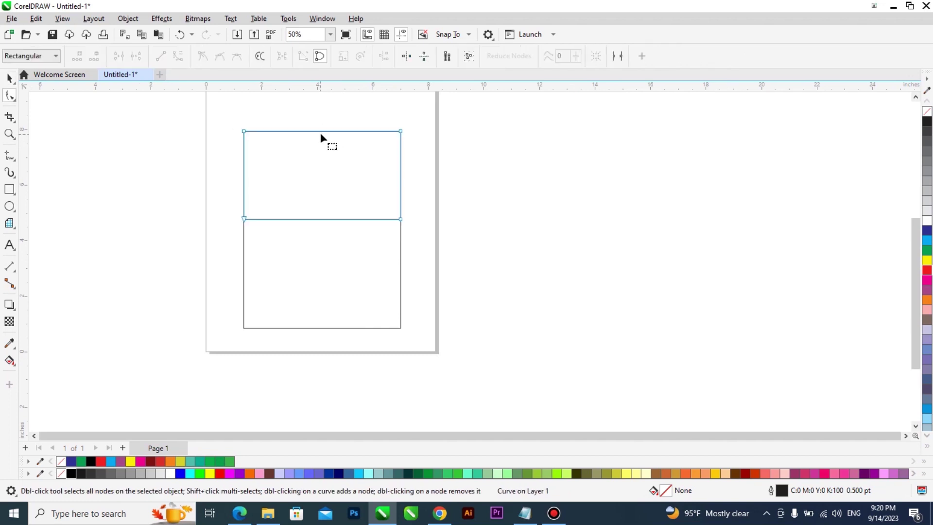
- Turn the upper shape into a triangular roof by adding a mid-top node, removing both upper corner nodes and nudging the peak toward the centre
{"action": "double_click", "coordinate": [244, 131]}
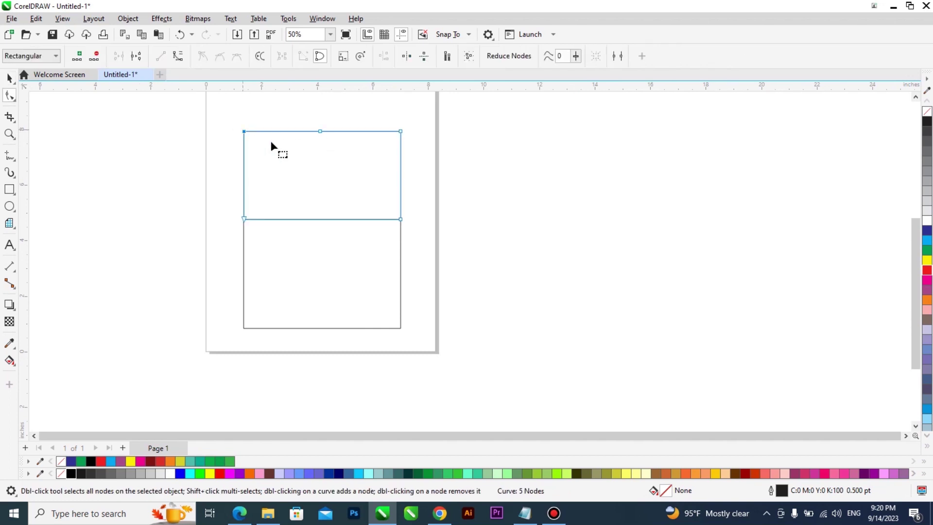
{"action": "double_click", "coordinate": [400, 132]}
{"action": "left_click", "coordinate": [320, 132]}
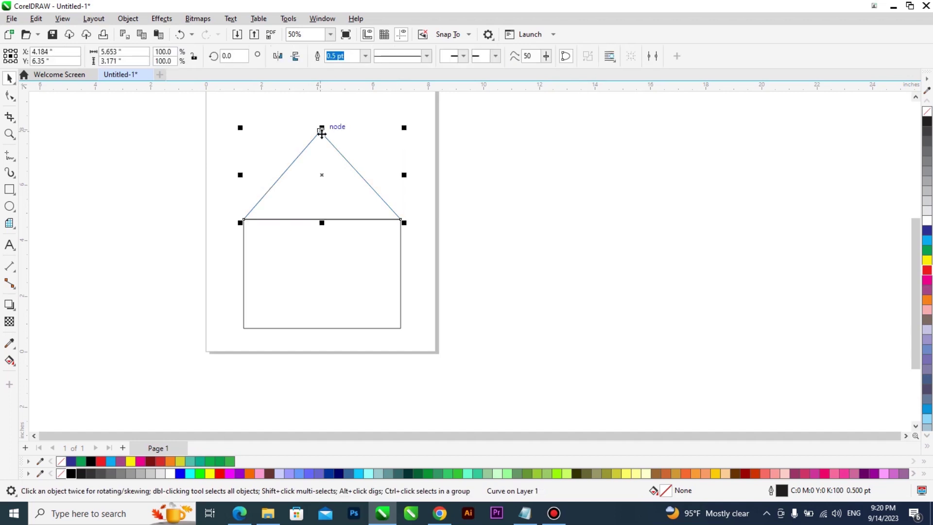
{"action": "scroll", "coordinate": [320, 130], "scroll_direction": "up", "scroll_amount": 2}
{"action": "left_click_drag", "start_coordinate": [320, 130], "coordinate": [326, 132]}
{"action": "scroll", "coordinate": [326, 133], "scroll_direction": "down", "scroll_amount": 2}
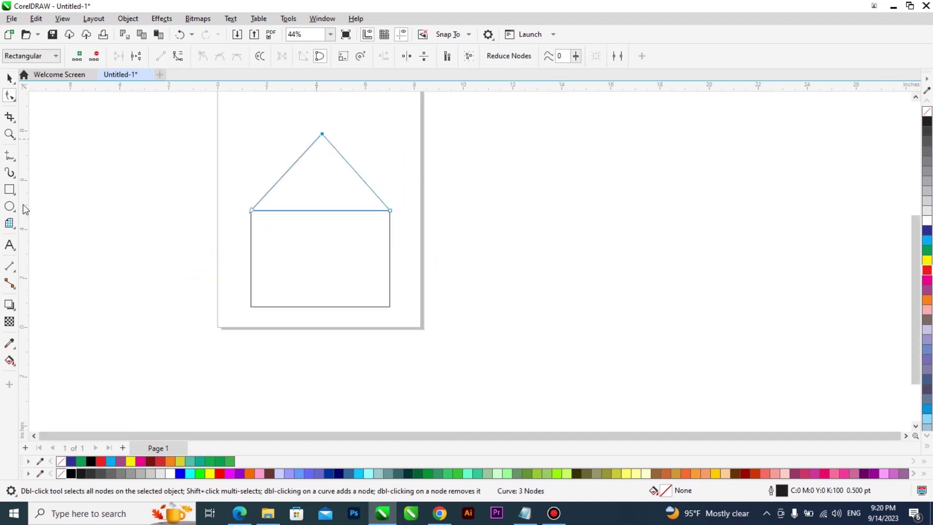
- Draw three rectangles standing on the house's base line: a tall door about 1.4 inches wide in the middle and a lower one on each side
{"action": "left_click", "coordinate": [9, 189]}
{"action": "scroll", "coordinate": [301, 301], "scroll_direction": "up", "scroll_amount": 2}
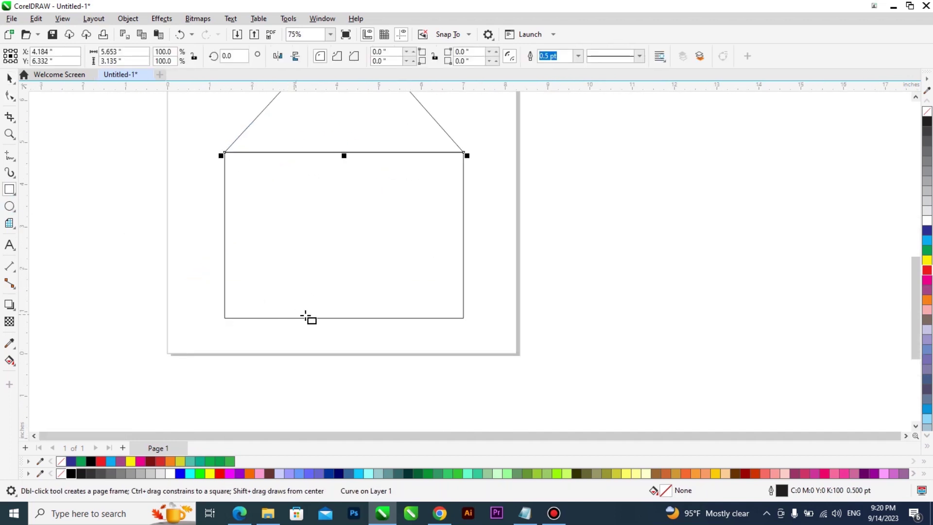
{"action": "left_click_drag", "start_coordinate": [251, 319], "coordinate": [309, 253]}
{"action": "left_click_drag", "start_coordinate": [317, 204], "coordinate": [378, 319]}
{"action": "left_click_drag", "start_coordinate": [404, 264], "coordinate": [452, 319]}
- Draw two small window rectangles near the house body's upper corners, the left one about 0.6 by 0.4 inches
{"action": "left_click_drag", "start_coordinate": [421, 169], "coordinate": [442, 187]}
{"action": "left_click_drag", "start_coordinate": [250, 169], "coordinate": [275, 187]}
{"action": "key", "text": "space"}
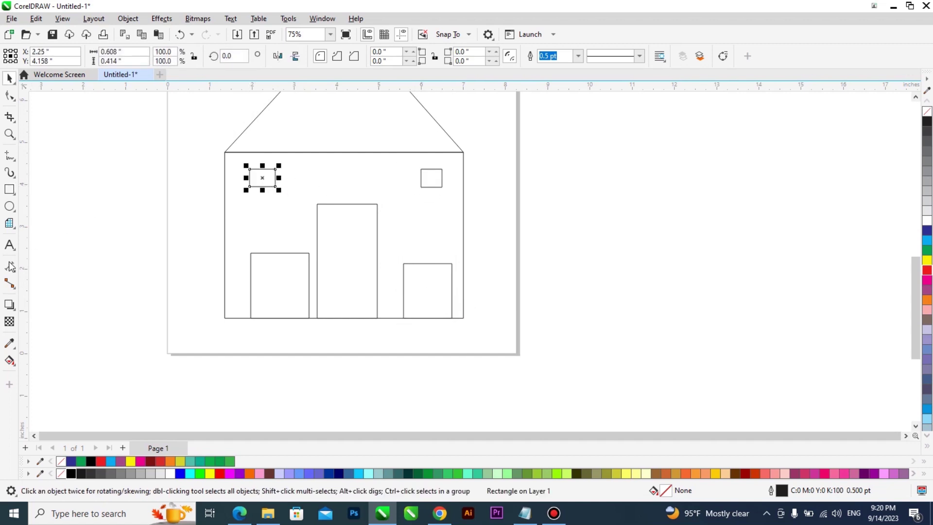
- Draw a Parallel Dimension along the top edge of the middle door, from its upper-left to its upper-right corner
{"action": "left_click", "coordinate": [11, 269]}
{"action": "left_click", "coordinate": [66, 267]}
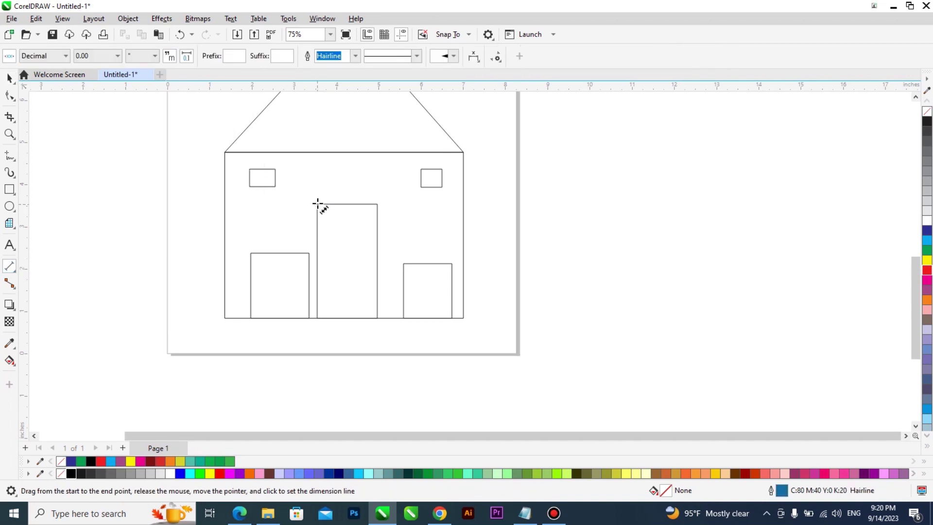
{"action": "scroll", "coordinate": [319, 204], "scroll_direction": "up", "scroll_amount": 2}
{"action": "left_click_drag", "start_coordinate": [318, 204], "coordinate": [438, 205]}
{"action": "left_click", "coordinate": [438, 205]}
{"action": "scroll", "coordinate": [413, 206], "scroll_direction": "up", "scroll_amount": 3}
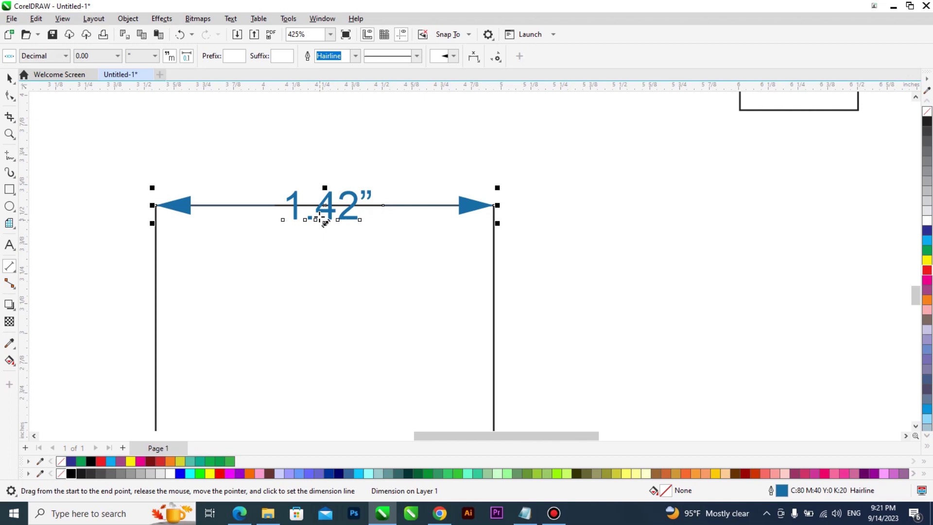
{"action": "scroll", "coordinate": [314, 214], "scroll_direction": "down", "scroll_amount": 3}
- Stretch the middle door rectangle together with its dimension to a width of about 1.9 inches
{"action": "key", "text": "space"}
{"action": "left_click_drag", "start_coordinate": [377, 315], "coordinate": [419, 325]}
{"action": "scroll", "coordinate": [339, 201], "scroll_direction": "up", "scroll_amount": 2}
{"action": "scroll", "coordinate": [385, 252], "scroll_direction": "down", "scroll_amount": 1}
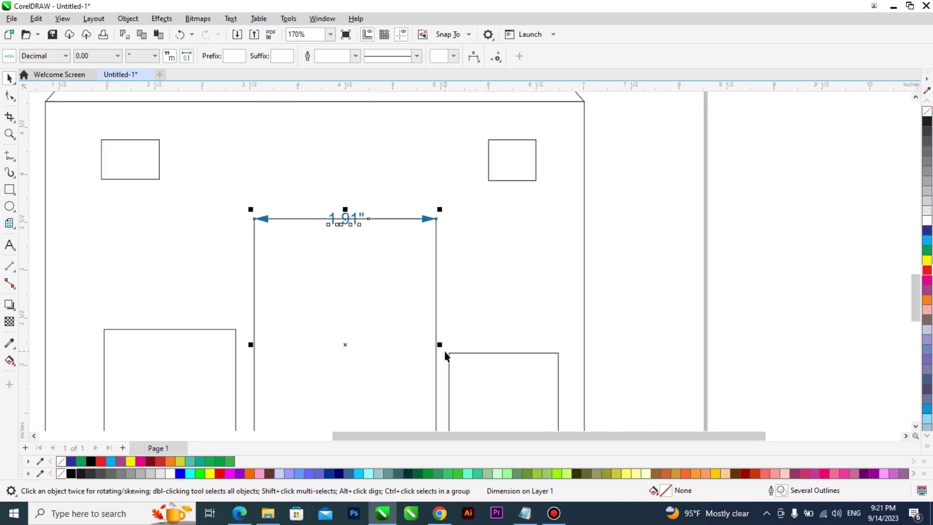
- Shrink the middle door rectangle together with its dimension to a width of about 1.8 inches
{"action": "left_click_drag", "start_coordinate": [440, 346], "coordinate": [427, 344]}
{"action": "scroll", "coordinate": [428, 345], "scroll_direction": "up", "scroll_amount": 2}
{"action": "scroll", "coordinate": [345, 214], "scroll_direction": "down", "scroll_amount": 2}
{"action": "scroll", "coordinate": [350, 205], "scroll_direction": "up", "scroll_amount": 3}
{"action": "scroll", "coordinate": [335, 212], "scroll_direction": "down", "scroll_amount": 6}
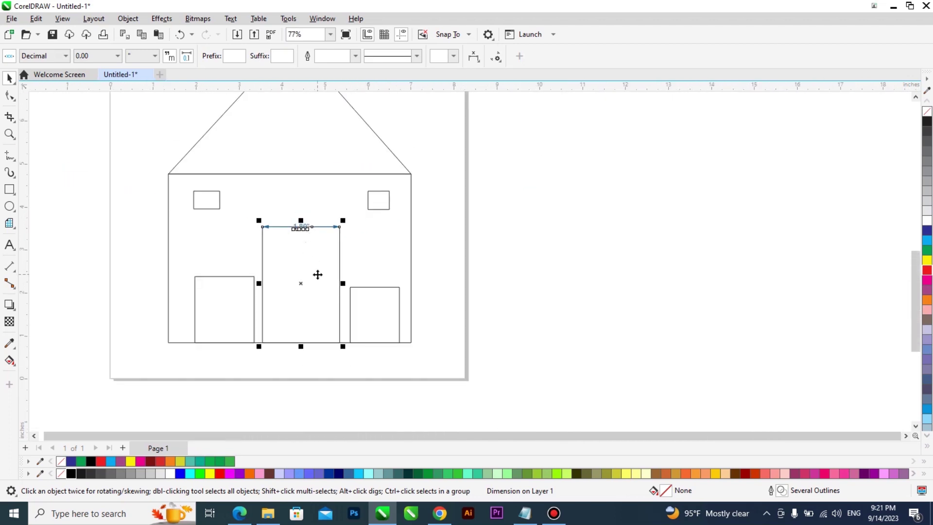
- Draw a straight connector from the midpoint of the middle door's right edge to the midpoint of the left door's right edge
{"action": "left_click", "coordinate": [10, 286]}
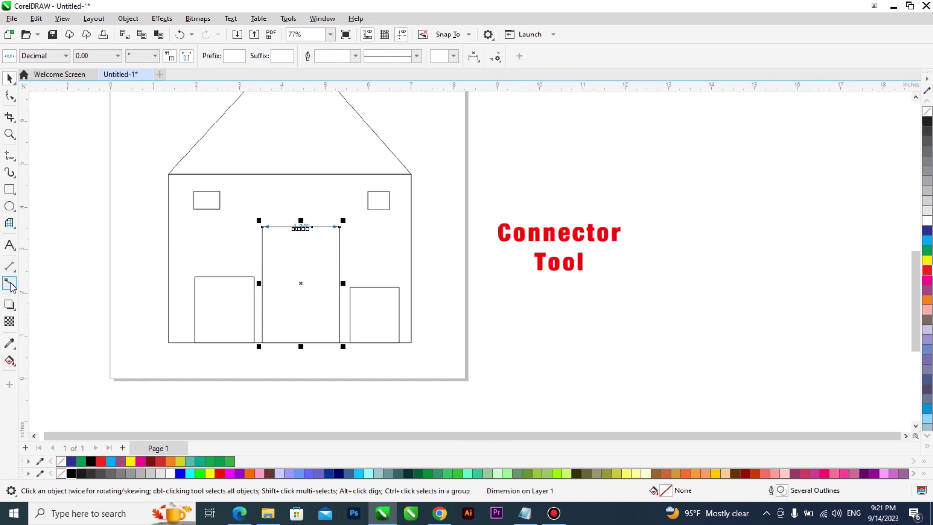
{"action": "left_click", "coordinate": [48, 283]}
{"action": "scroll", "coordinate": [330, 347], "scroll_direction": "down", "scroll_amount": 2}
{"action": "scroll", "coordinate": [286, 265], "scroll_direction": "up", "scroll_amount": 2}
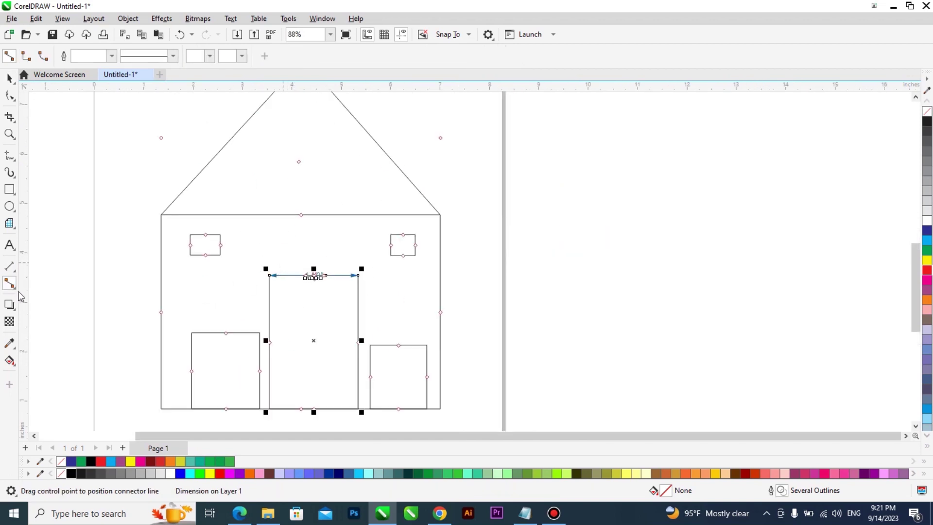
{"action": "scroll", "coordinate": [307, 166], "scroll_direction": "up", "scroll_amount": 2}
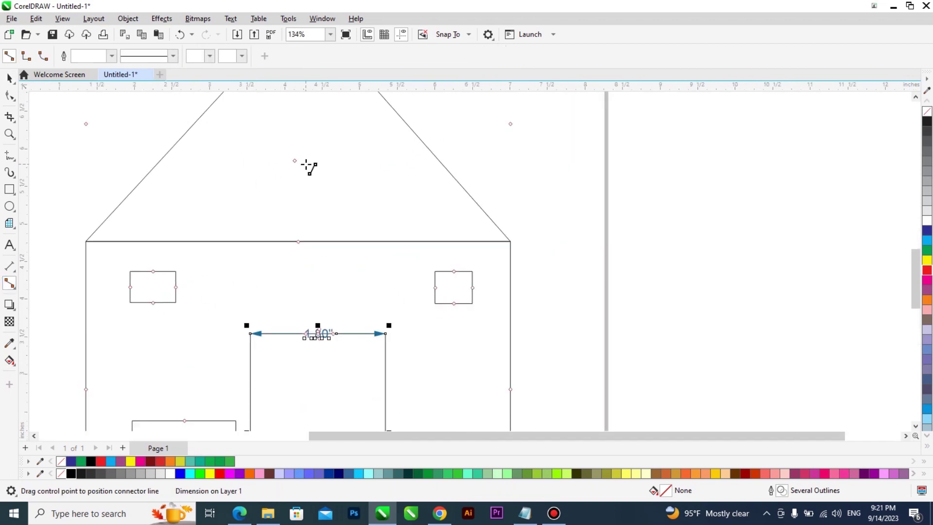
{"action": "scroll", "coordinate": [307, 165], "scroll_direction": "up", "scroll_amount": 1}
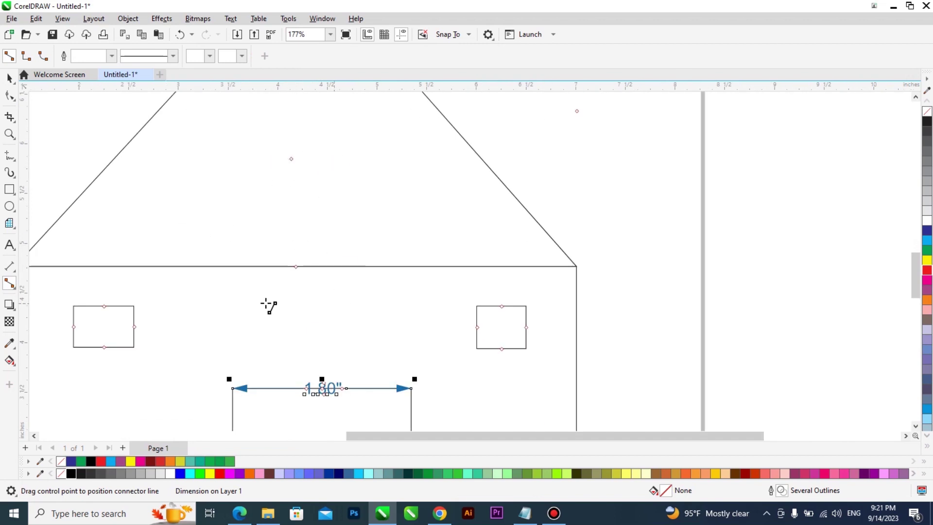
{"action": "scroll", "coordinate": [300, 212], "scroll_direction": "down", "scroll_amount": 1}
{"action": "scroll", "coordinate": [297, 214], "scroll_direction": "up", "scroll_amount": 4}
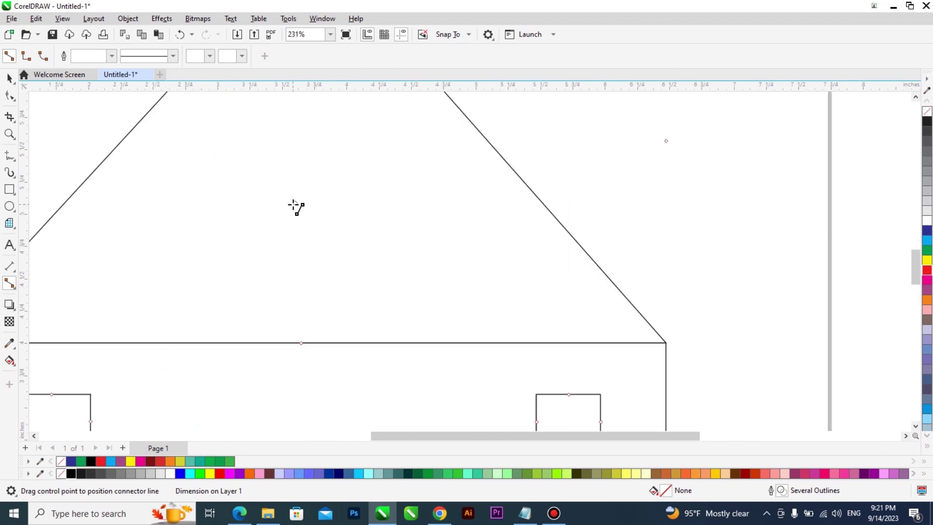
{"action": "scroll", "coordinate": [299, 217], "scroll_direction": "down", "scroll_amount": 6}
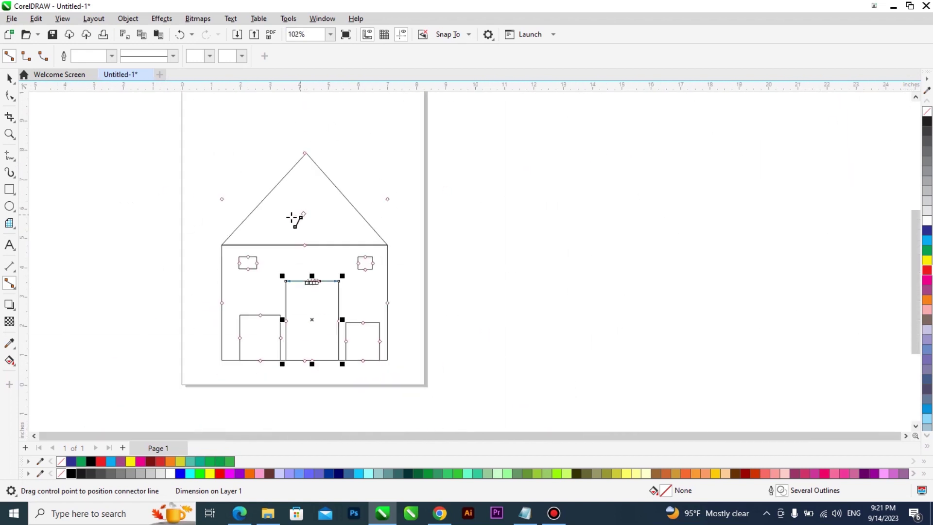
{"action": "scroll", "coordinate": [263, 278], "scroll_direction": "up", "scroll_amount": 1}
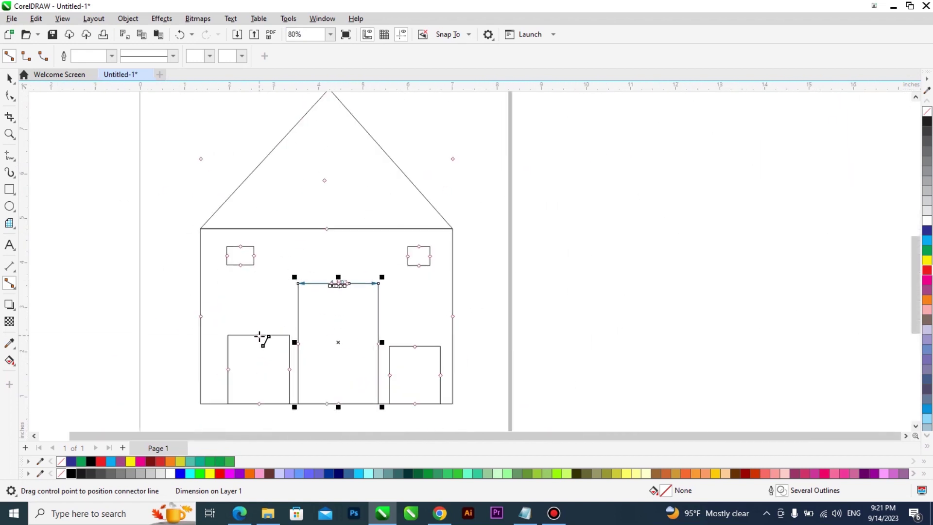
{"action": "left_click_drag", "start_coordinate": [382, 343], "coordinate": [290, 369]}
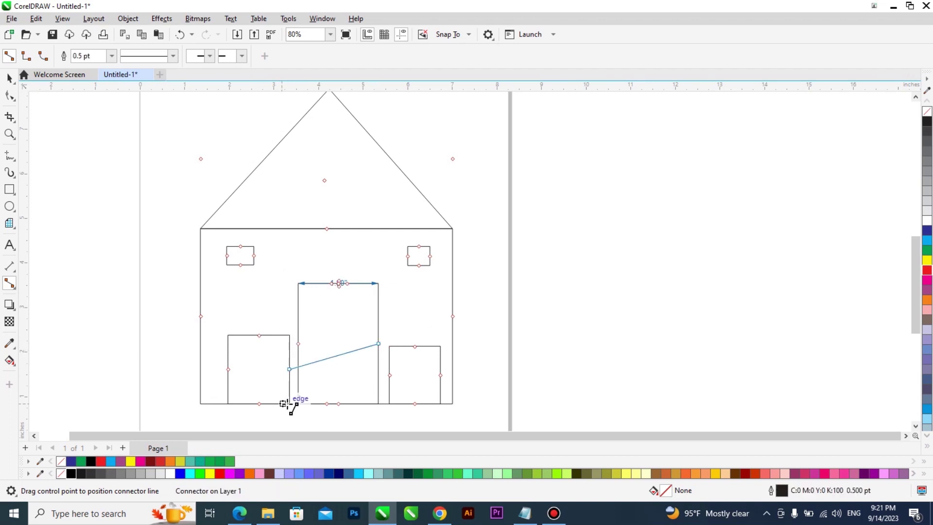
{"action": "scroll", "coordinate": [304, 393], "scroll_direction": "up", "scroll_amount": 3}
{"action": "scroll", "coordinate": [302, 381], "scroll_direction": "down", "scroll_amount": 2}
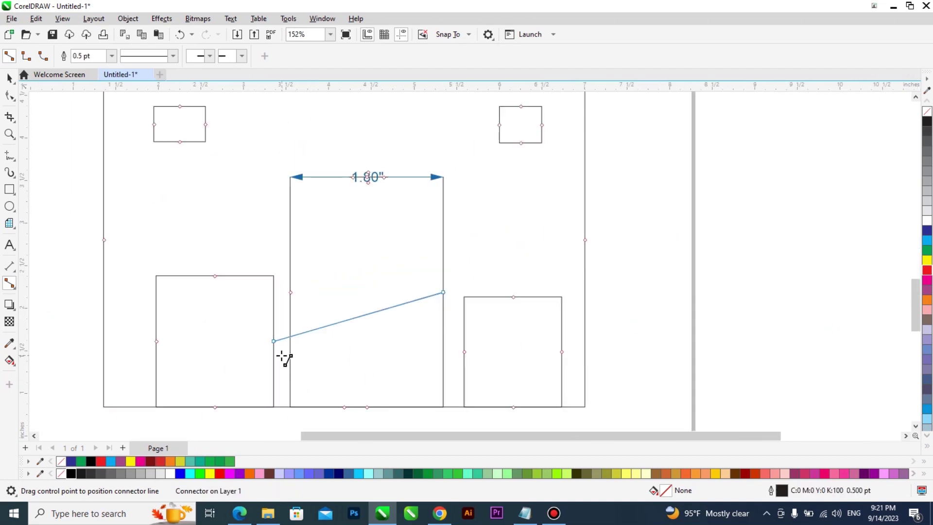
{"action": "left_click", "coordinate": [9, 77]}
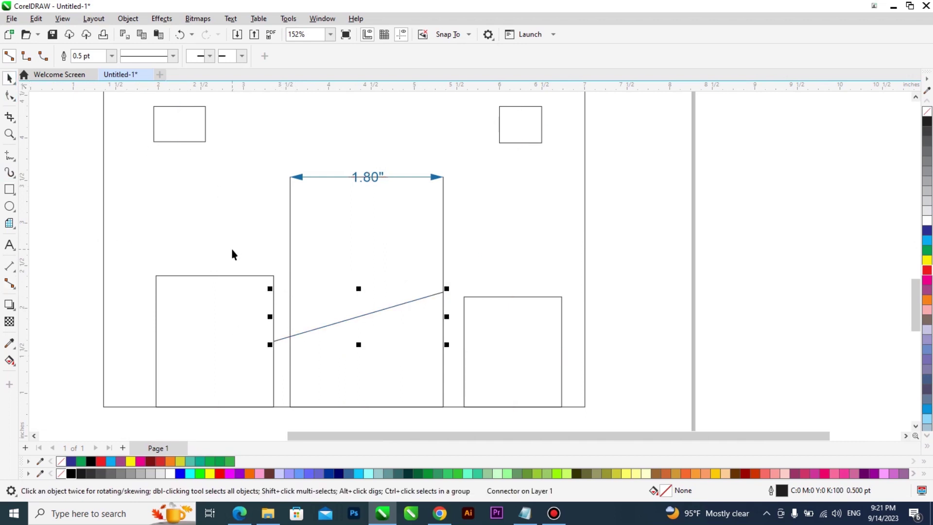
- Move the middle door with its dimension off the page beside the house, to about X 9.8, Y 3.9 inches
{"action": "scroll", "coordinate": [231, 249], "scroll_direction": "down", "scroll_amount": 2}
{"action": "left_click_drag", "start_coordinate": [359, 290], "coordinate": [586, 216]}
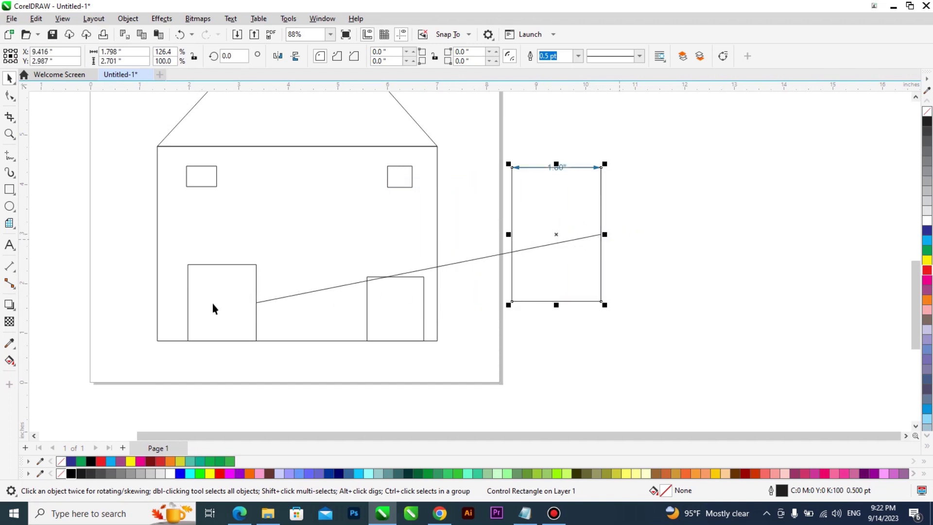
{"action": "left_click_drag", "start_coordinate": [572, 241], "coordinate": [565, 220]}
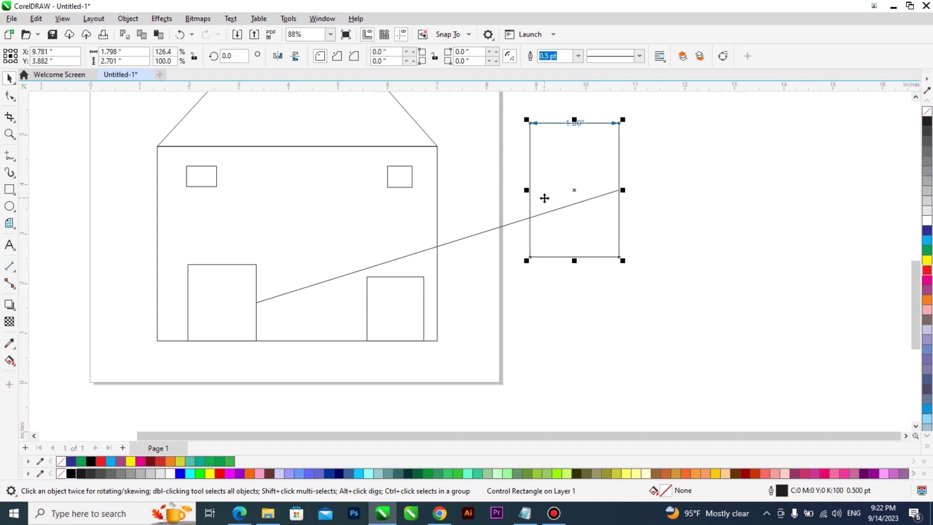
- Undo the moves of the middle door back to its place in the house
{"action": "key", "text": "ctrl+z"}
{"action": "key", "text": "ctrl+z"}
{"action": "key", "text": "ctrl+z"}
{"action": "key", "text": "ctrl+z"}
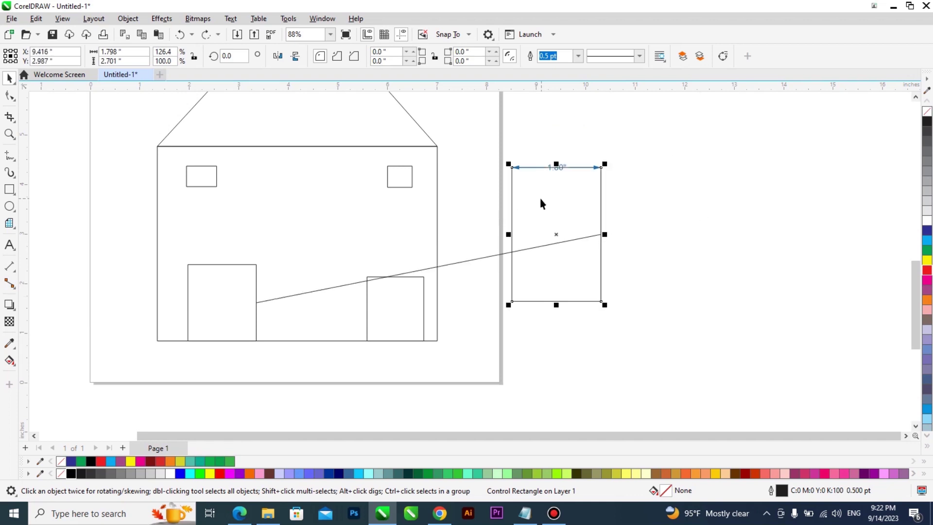
- Draw a circle about 6.9 inches in diameter on the empty area to the right of the page
{"action": "scroll", "coordinate": [279, 301], "scroll_direction": "down", "scroll_amount": 3}
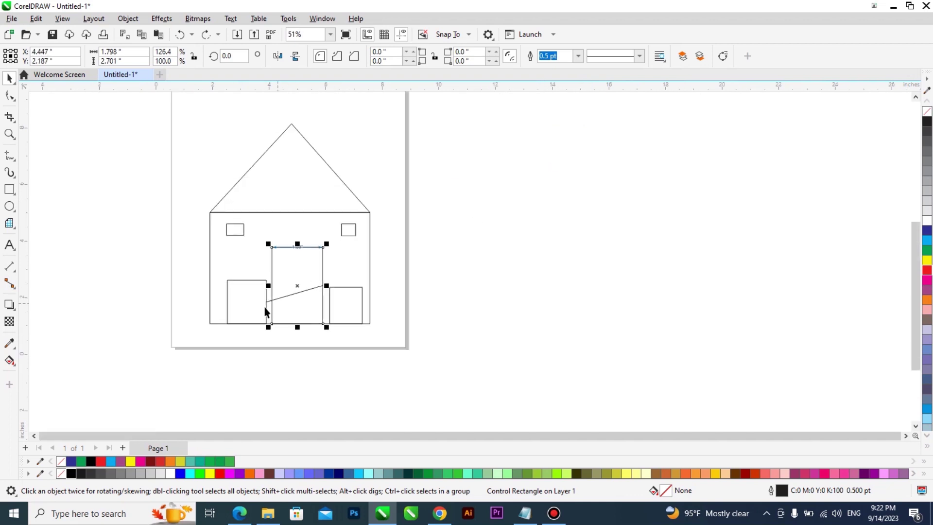
{"action": "left_click", "coordinate": [9, 206]}
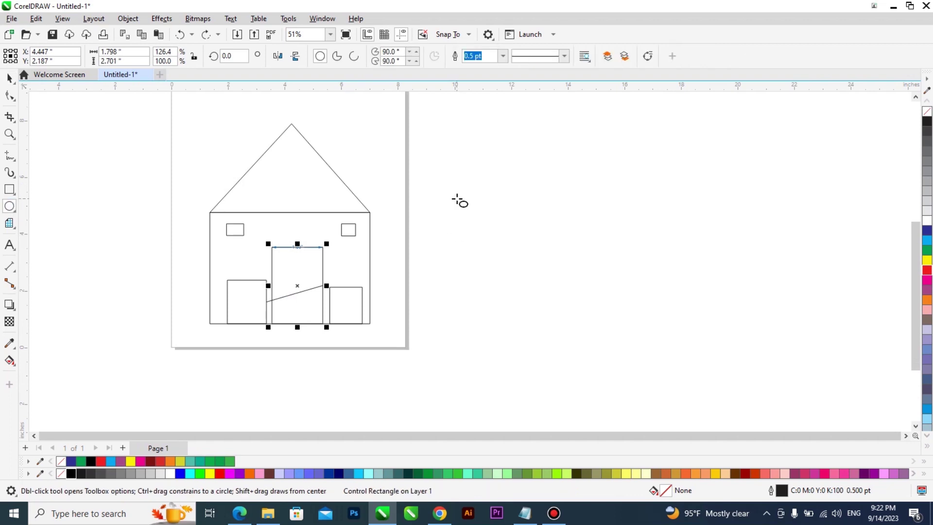
{"action": "left_click_drag", "start_coordinate": [452, 148], "coordinate": [651, 321]}
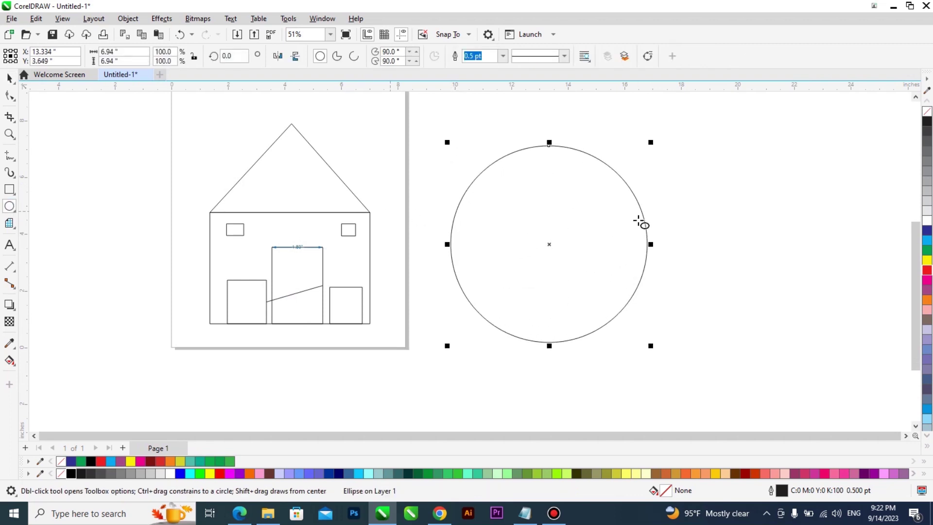
- Add a Parallel Dimension across the circle from its top point to its bottom edge, with the dimension line through the middle
{"action": "left_click", "coordinate": [10, 267]}
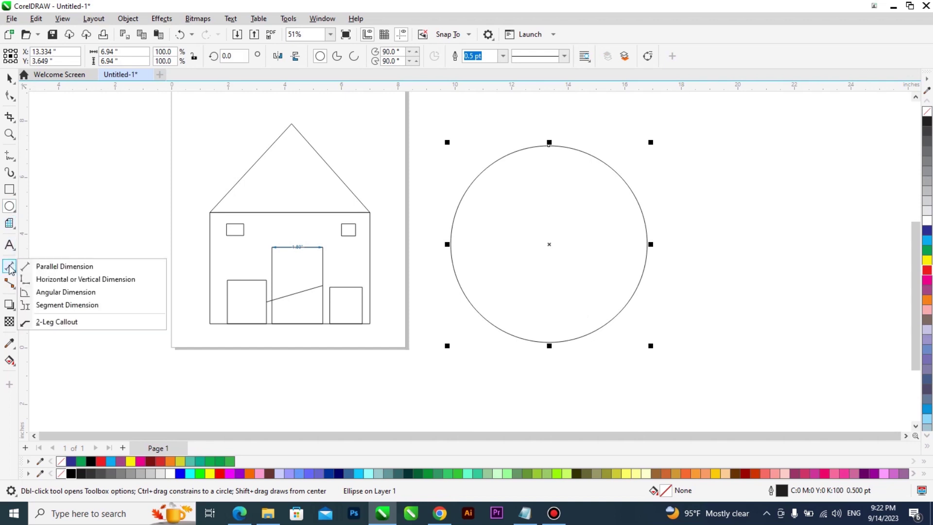
{"action": "left_click", "coordinate": [51, 266]}
{"action": "left_click_drag", "start_coordinate": [549, 146], "coordinate": [556, 344]}
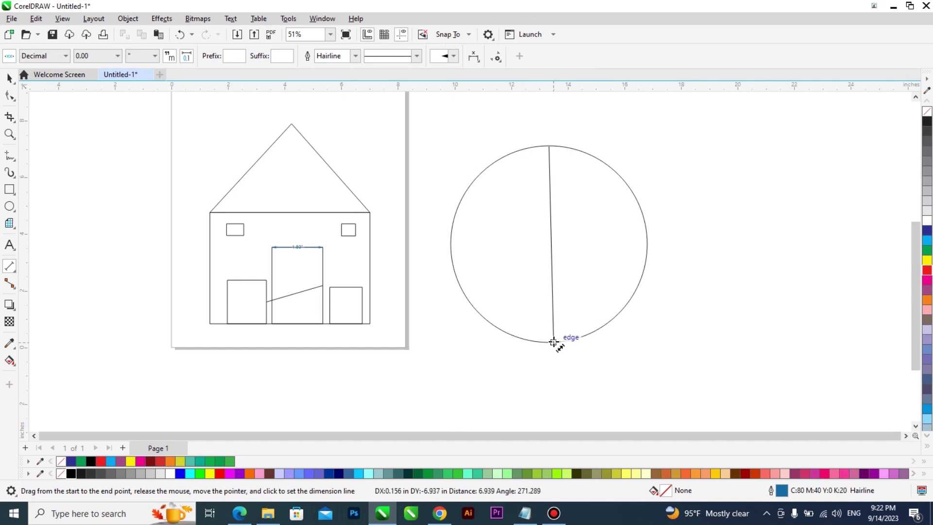
{"action": "left_click", "coordinate": [552, 243]}
{"action": "scroll", "coordinate": [571, 262], "scroll_direction": "up", "scroll_amount": 2}
{"action": "scroll", "coordinate": [571, 262], "scroll_direction": "up", "scroll_amount": 2}
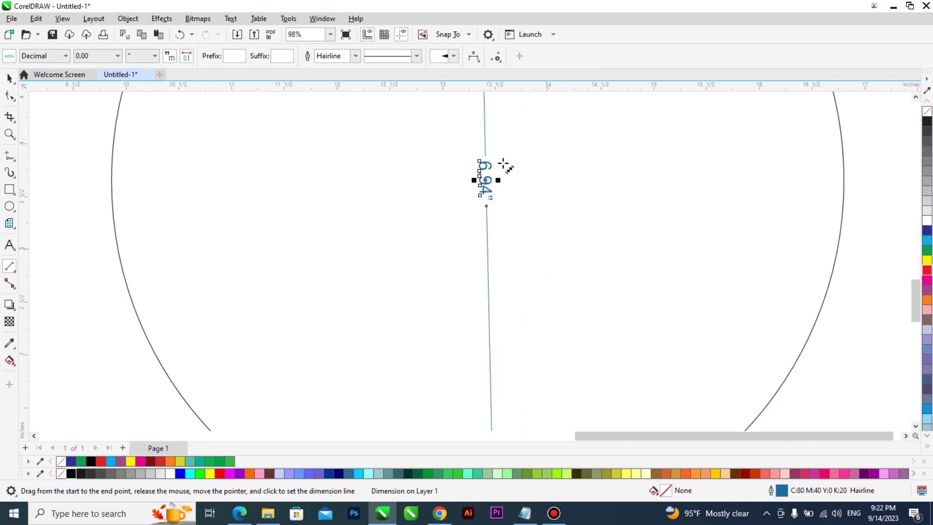
{"action": "scroll", "coordinate": [502, 165], "scroll_direction": "up", "scroll_amount": 2}
{"action": "scroll", "coordinate": [481, 208], "scroll_direction": "down", "scroll_amount": 4}
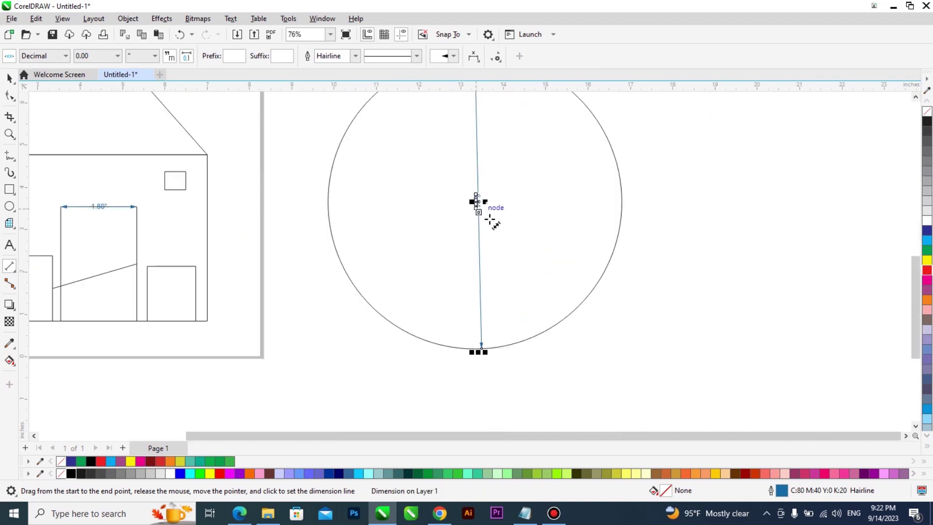
{"action": "scroll", "coordinate": [474, 200], "scroll_direction": "up", "scroll_amount": 2}
- Enlarge the circle together with its dimension slightly, to a diameter of about 6.96 inches
{"action": "key", "text": "space"}
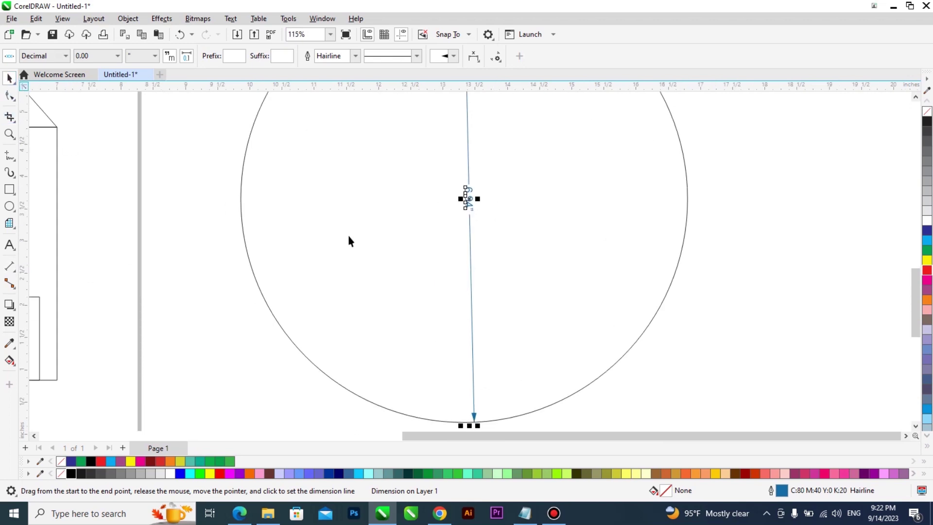
{"action": "scroll", "coordinate": [381, 253], "scroll_direction": "down", "scroll_amount": 1}
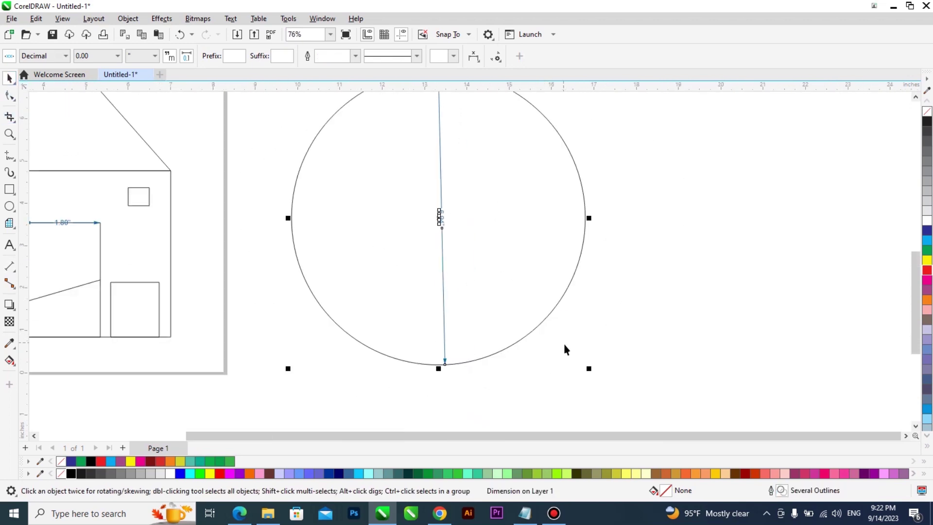
{"action": "left_click_drag", "start_coordinate": [593, 370], "coordinate": [594, 373]}
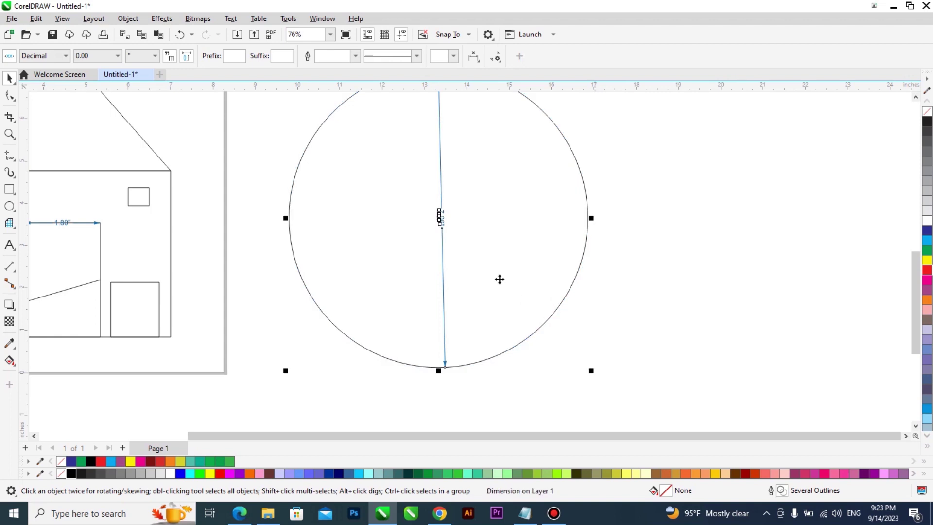
{"action": "scroll", "coordinate": [455, 229], "scroll_direction": "up", "scroll_amount": 1}
{"action": "scroll", "coordinate": [455, 230], "scroll_direction": "up", "scroll_amount": 2}
{"action": "scroll", "coordinate": [447, 223], "scroll_direction": "down", "scroll_amount": 2}
{"action": "scroll", "coordinate": [445, 185], "scroll_direction": "up", "scroll_amount": 4}
{"action": "scroll", "coordinate": [366, 212], "scroll_direction": "down", "scroll_amount": 7}
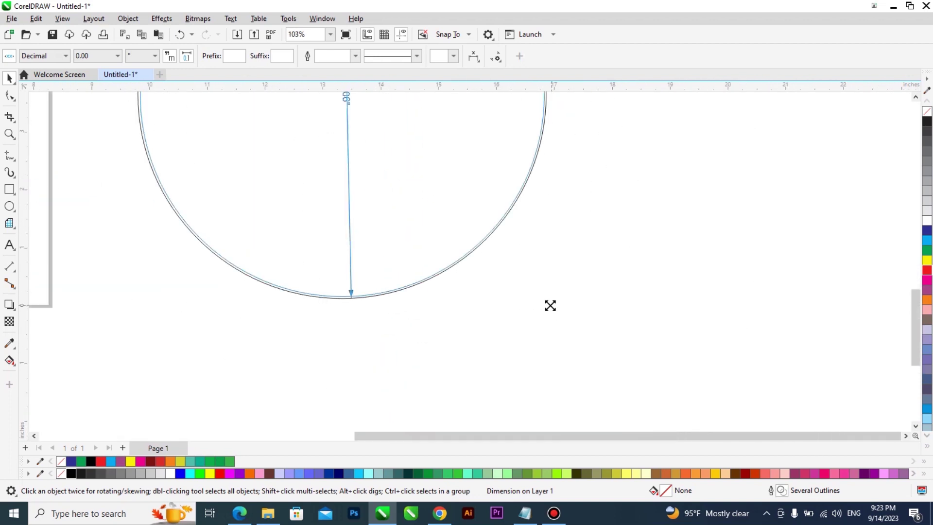
{"action": "scroll", "coordinate": [457, 211], "scroll_direction": "down", "scroll_amount": 2}
{"action": "scroll", "coordinate": [425, 186], "scroll_direction": "up", "scroll_amount": 2}
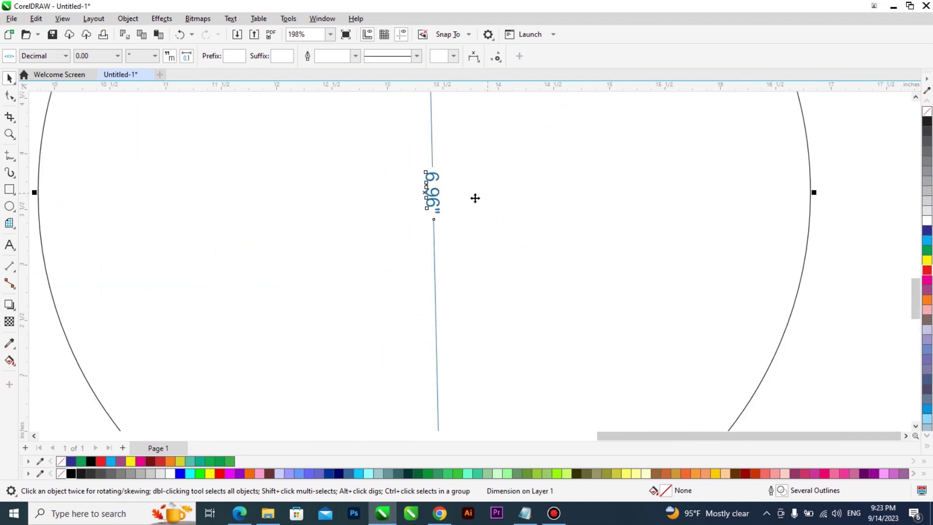
{"action": "scroll", "coordinate": [455, 194], "scroll_direction": "down", "scroll_amount": 2}
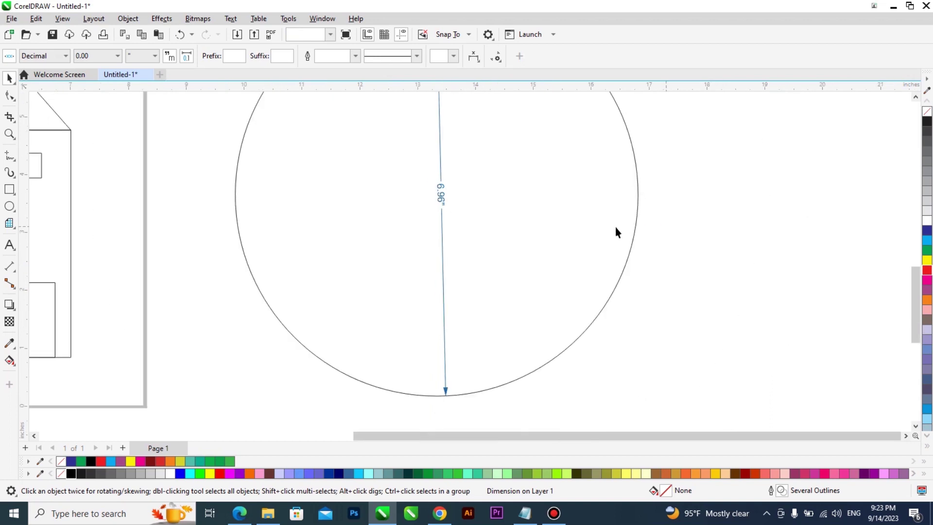
- Compare the circle's width and height values with the value on its diameter dimension
{"action": "left_click", "coordinate": [637, 231]}
{"action": "scroll", "coordinate": [459, 240], "scroll_direction": "down", "scroll_amount": 2}
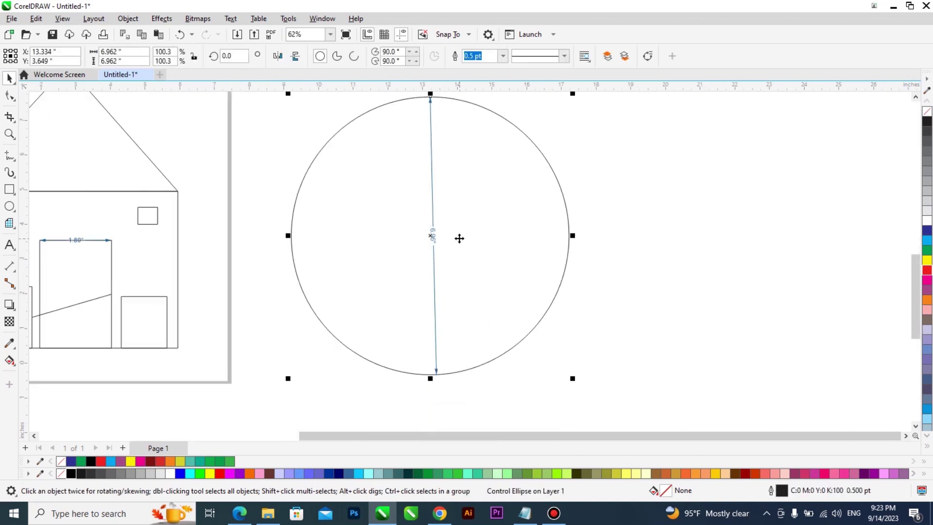
{"action": "scroll", "coordinate": [433, 256], "scroll_direction": "up", "scroll_amount": 3}
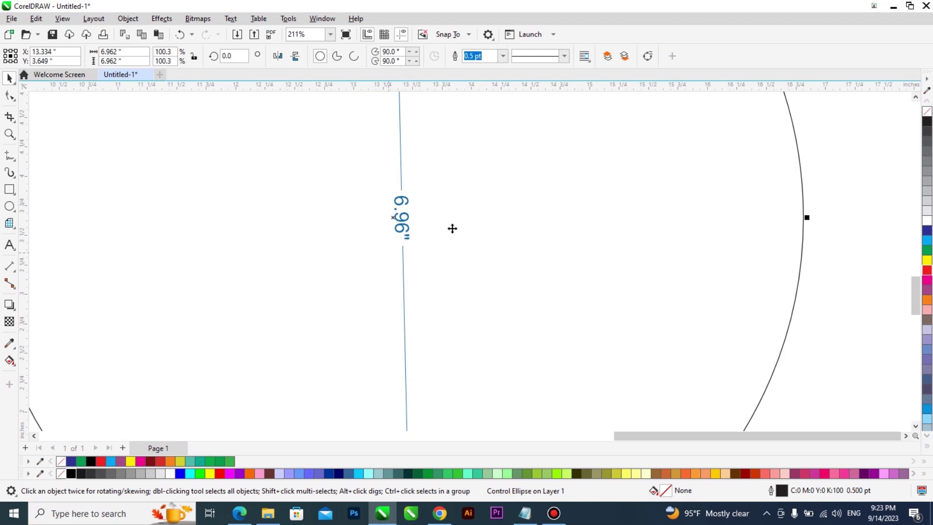
{"action": "scroll", "coordinate": [427, 243], "scroll_direction": "down", "scroll_amount": 2}
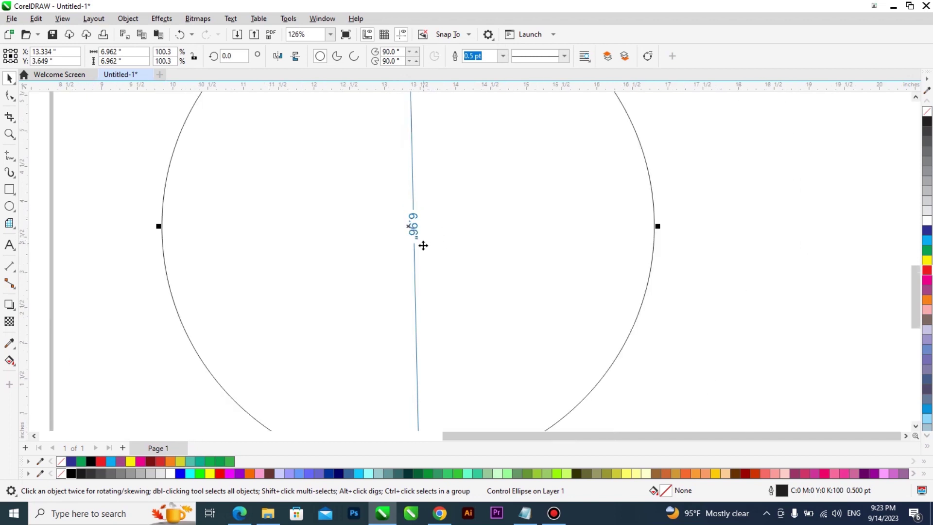
{"action": "left_click", "coordinate": [416, 280]}
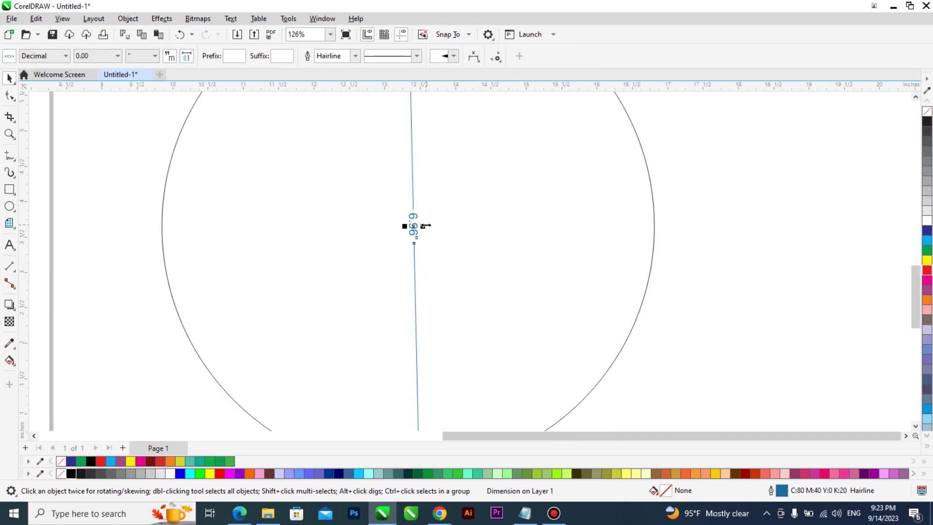
{"action": "scroll", "coordinate": [424, 227], "scroll_direction": "up", "scroll_amount": 5}
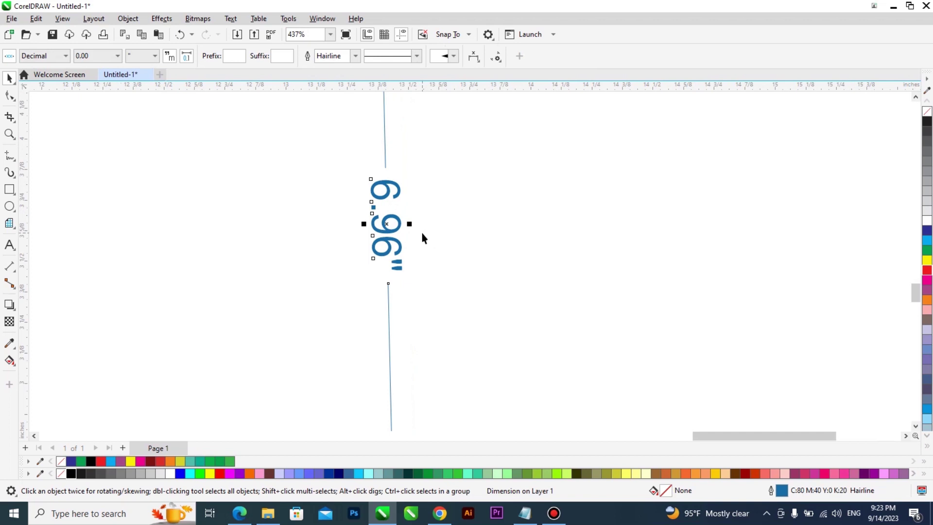
{"action": "scroll", "coordinate": [422, 237], "scroll_direction": "down", "scroll_amount": 8}
{"action": "left_click_drag", "start_coordinate": [616, 126], "coordinate": [324, 360]}
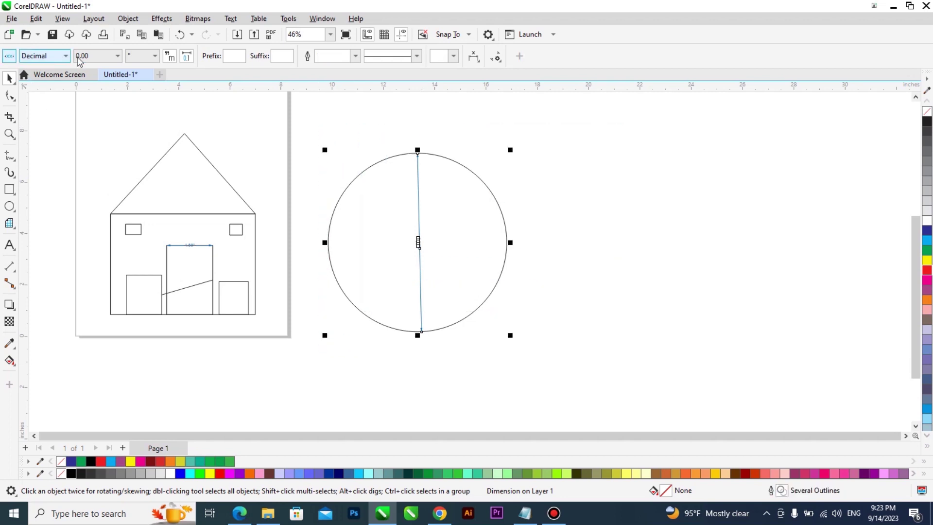
{"action": "left_click", "coordinate": [456, 183]}
{"action": "left_click", "coordinate": [112, 51]}
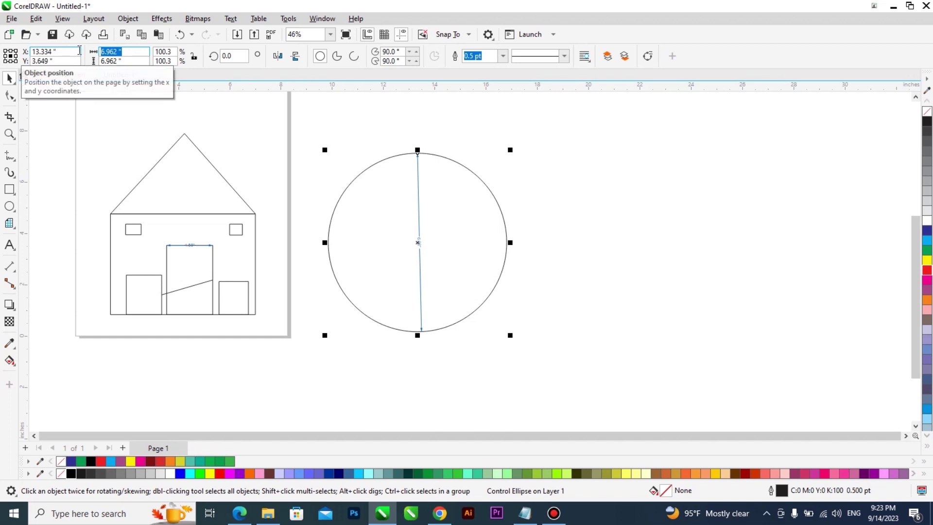
{"action": "left_click", "coordinate": [151, 131]}
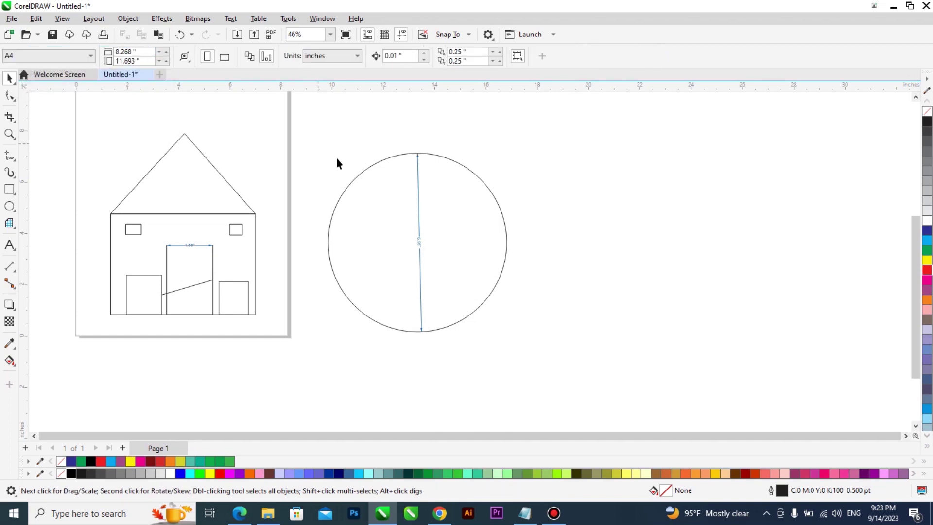
- Check the circle's object size against the label on its vertical dimension
{"action": "left_click", "coordinate": [355, 177]}
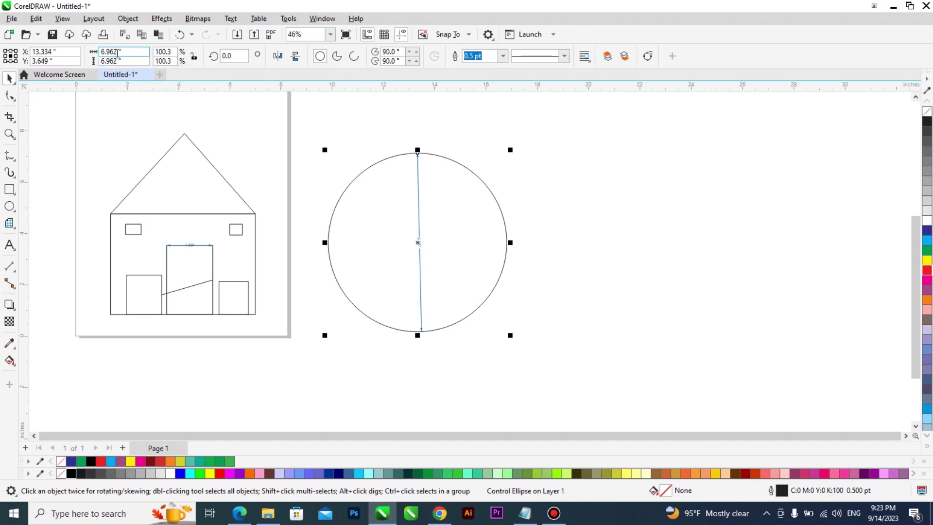
{"action": "scroll", "coordinate": [422, 243], "scroll_direction": "up", "scroll_amount": 10}
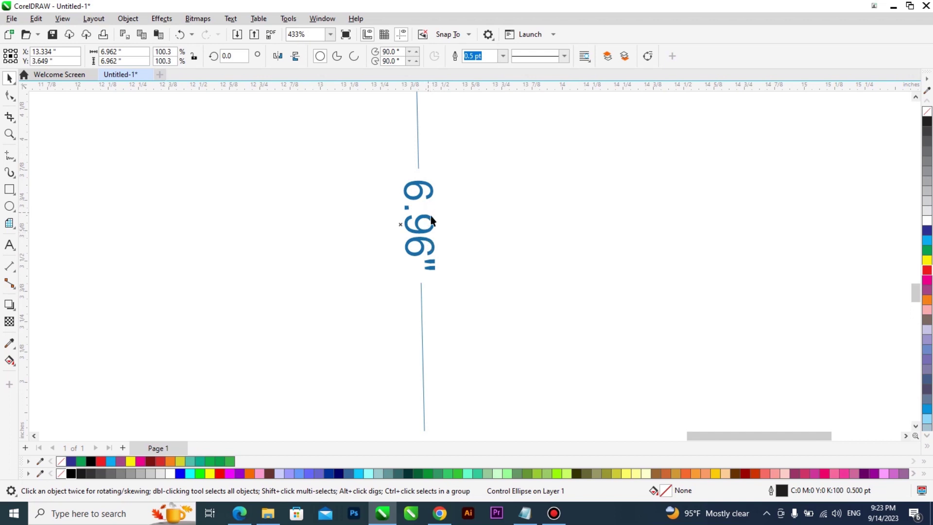
{"action": "scroll", "coordinate": [439, 248], "scroll_direction": "down", "scroll_amount": 2}
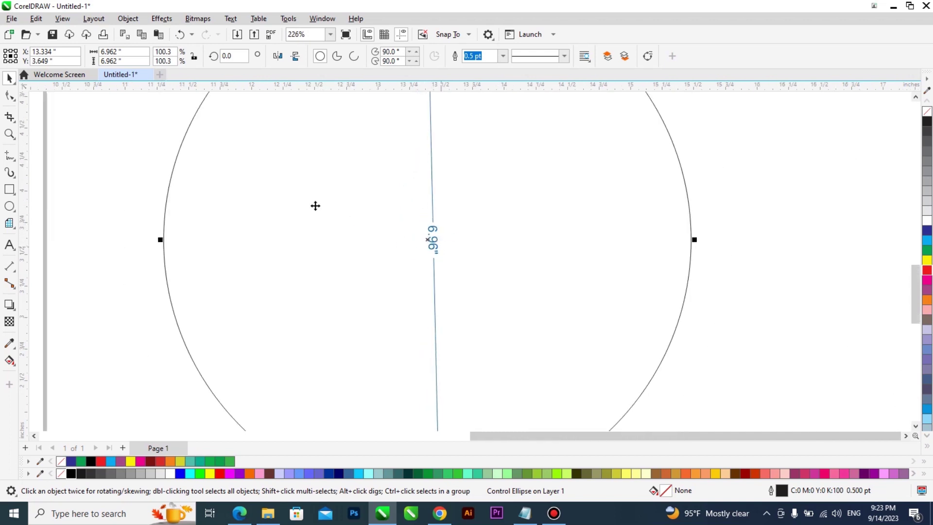
{"action": "scroll", "coordinate": [382, 262], "scroll_direction": "down", "scroll_amount": 1}
{"action": "left_click", "coordinate": [604, 209]}
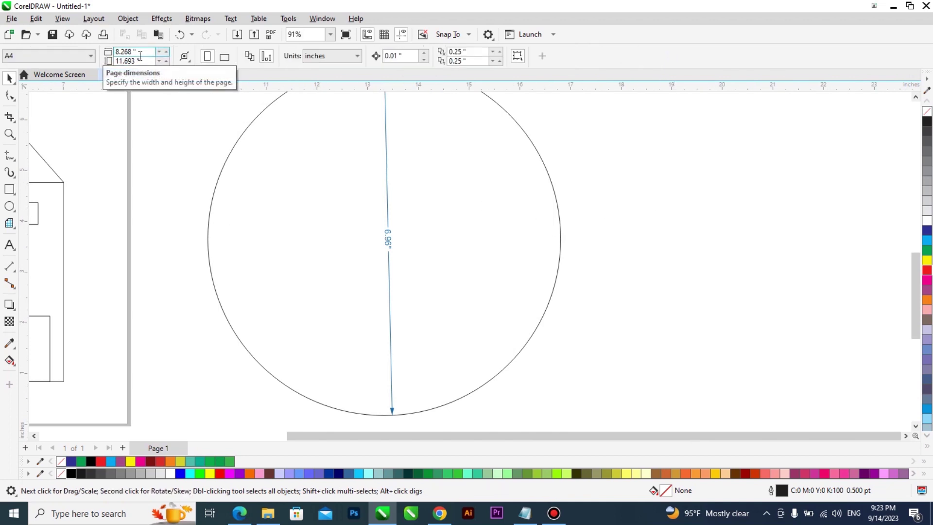
{"action": "left_click", "coordinate": [223, 141]}
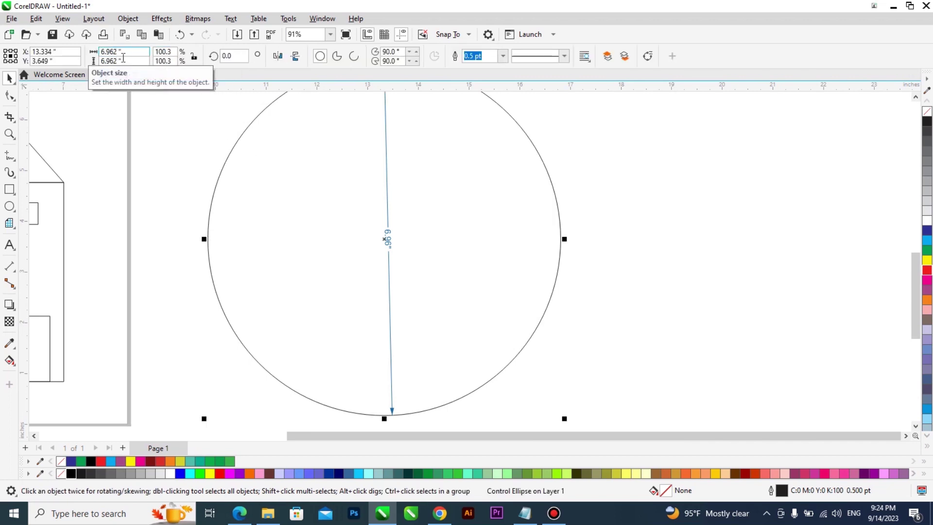
{"action": "scroll", "coordinate": [377, 239], "scroll_direction": "up", "scroll_amount": 3}
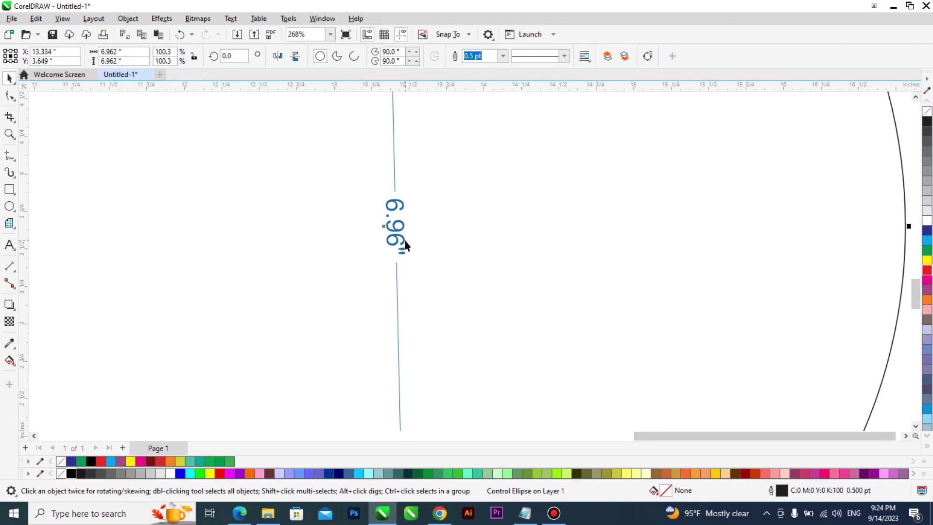
{"action": "scroll", "coordinate": [406, 241], "scroll_direction": "down", "scroll_amount": 5}
- Set the circle's width and height to 7 inches and check the vertical dimension against the new size
{"action": "left_click", "coordinate": [447, 193]}
{"action": "left_click", "coordinate": [445, 189]}
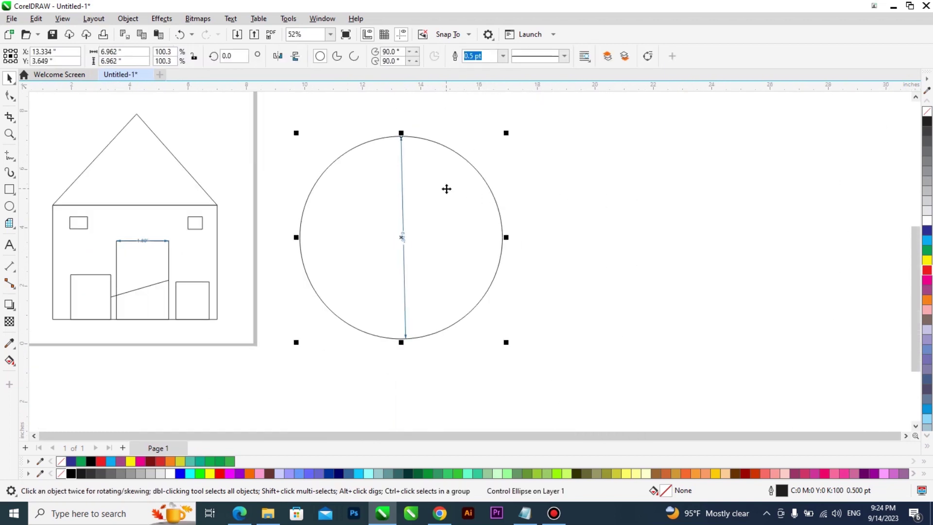
{"action": "left_click", "coordinate": [111, 52]}
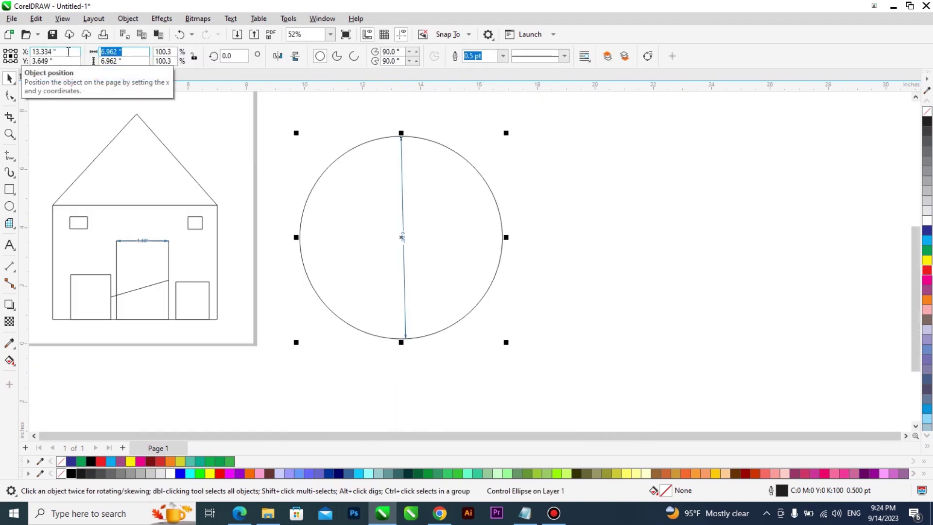
{"action": "type", "text": "7"}
{"action": "key", "text": "Tab"}
{"action": "type", "text": "7"}
{"action": "key", "text": "Return"}
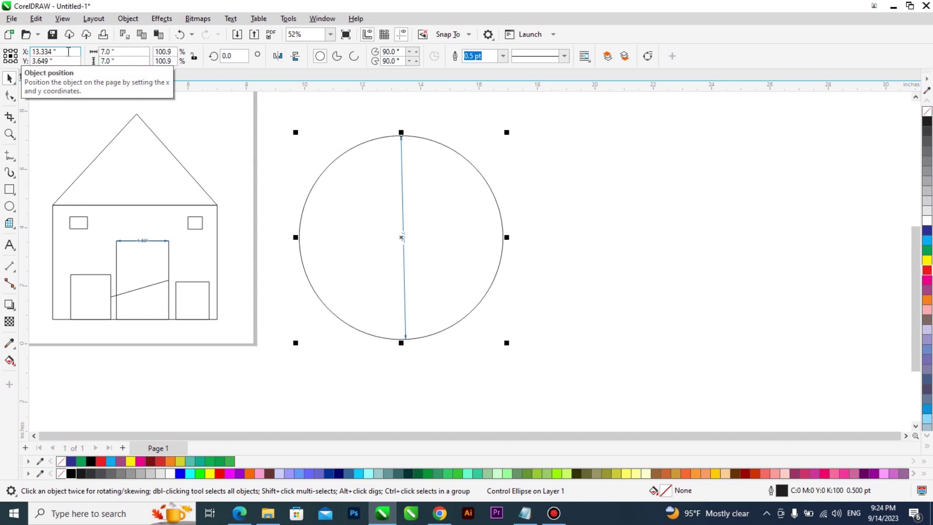
{"action": "left_click", "coordinate": [530, 208]}
{"action": "scroll", "coordinate": [406, 258], "scroll_direction": "up", "scroll_amount": 2}
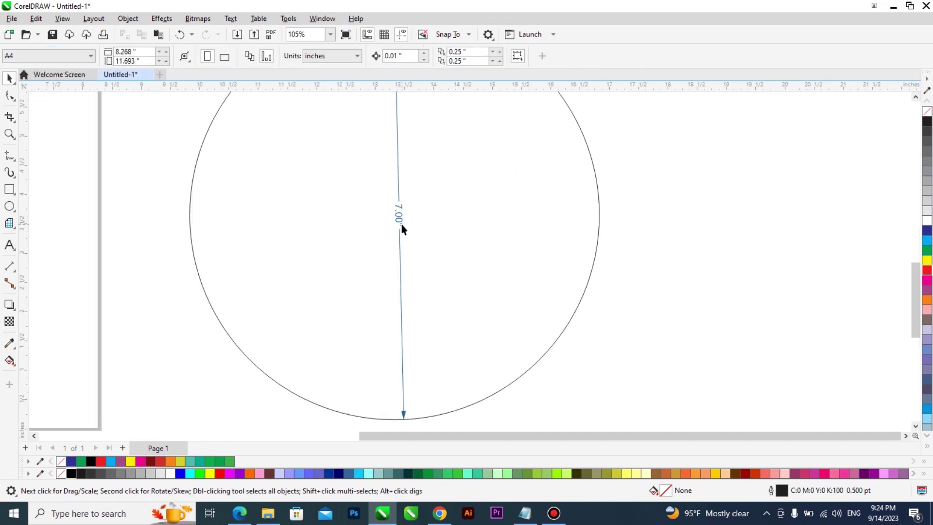
{"action": "left_click", "coordinate": [207, 117]}
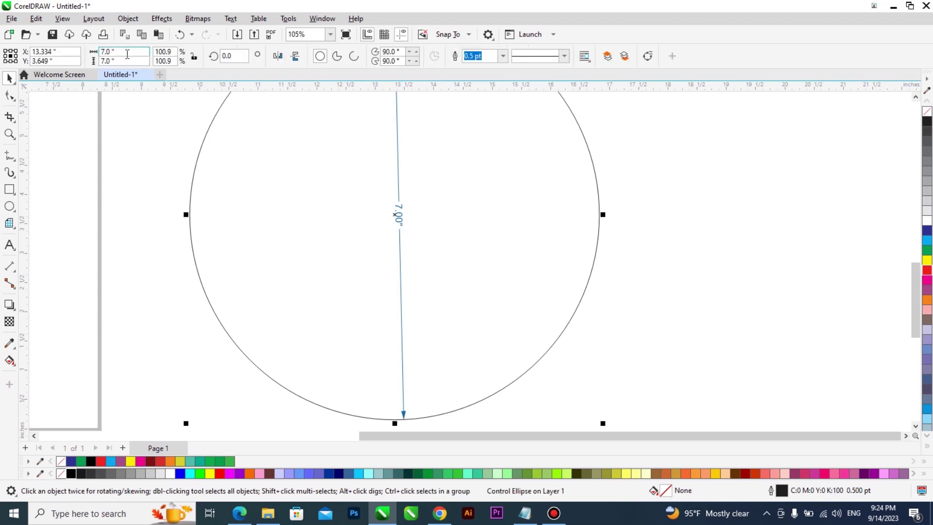
{"action": "scroll", "coordinate": [396, 219], "scroll_direction": "up", "scroll_amount": 2}
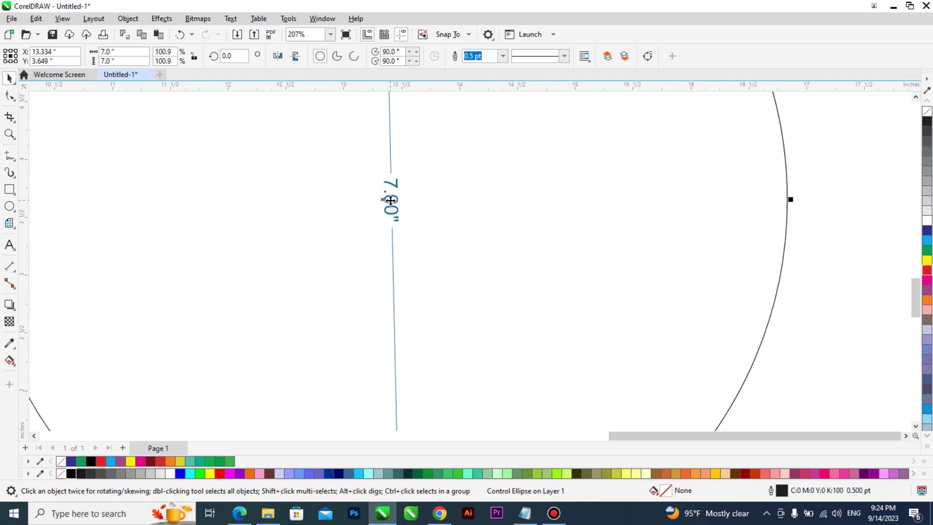
{"action": "scroll", "coordinate": [389, 203], "scroll_direction": "down", "scroll_amount": 2}
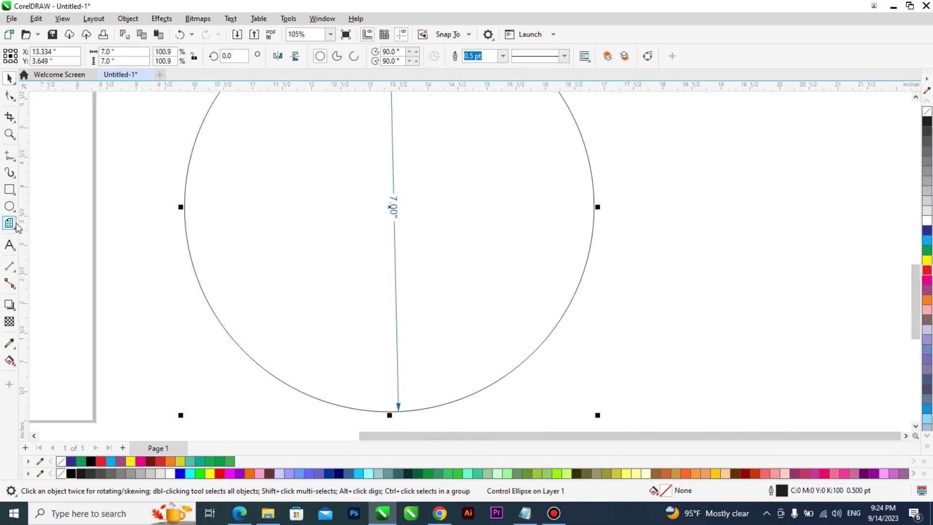
- Add a Parallel Dimension across the circle from its left edge to its right edge, with the dimension line through the middle
{"action": "left_click", "coordinate": [9, 266]}
{"action": "left_click_drag", "start_coordinate": [185, 207], "coordinate": [594, 211]}
{"action": "left_click", "coordinate": [388, 209]}
{"action": "scroll", "coordinate": [406, 218], "scroll_direction": "up", "scroll_amount": 4}
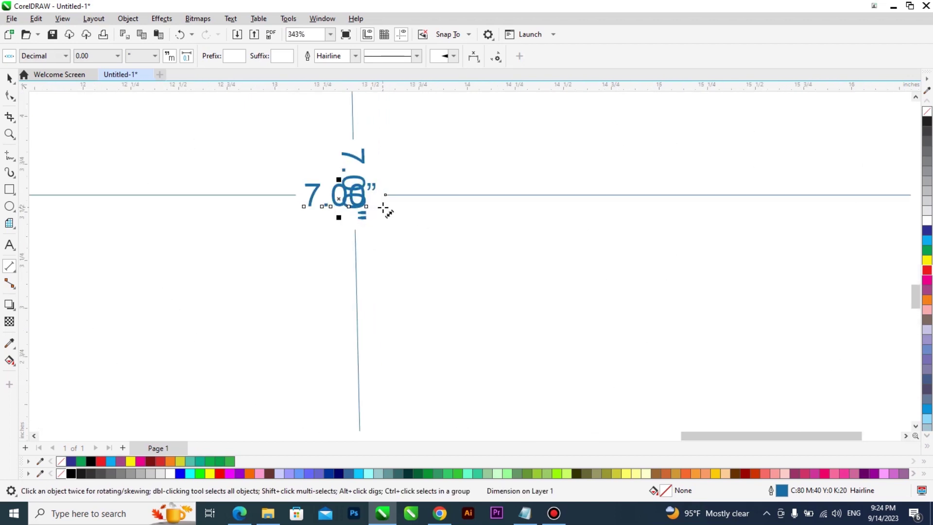
- Move the vertical dimension's text to the right so it clears the horizontal dimension's text at the circle's centre
{"action": "key", "text": "space"}
{"action": "left_click", "coordinate": [353, 212]}
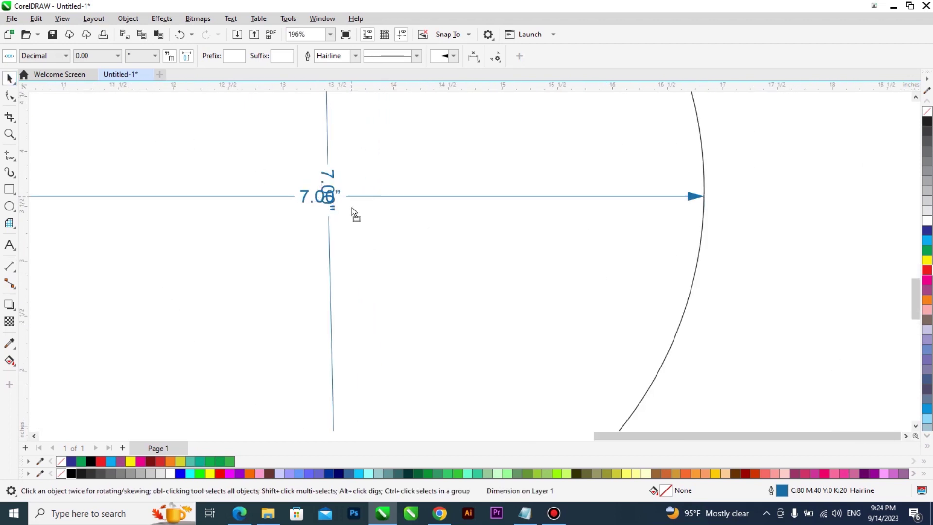
{"action": "scroll", "coordinate": [330, 187], "scroll_direction": "up", "scroll_amount": 5}
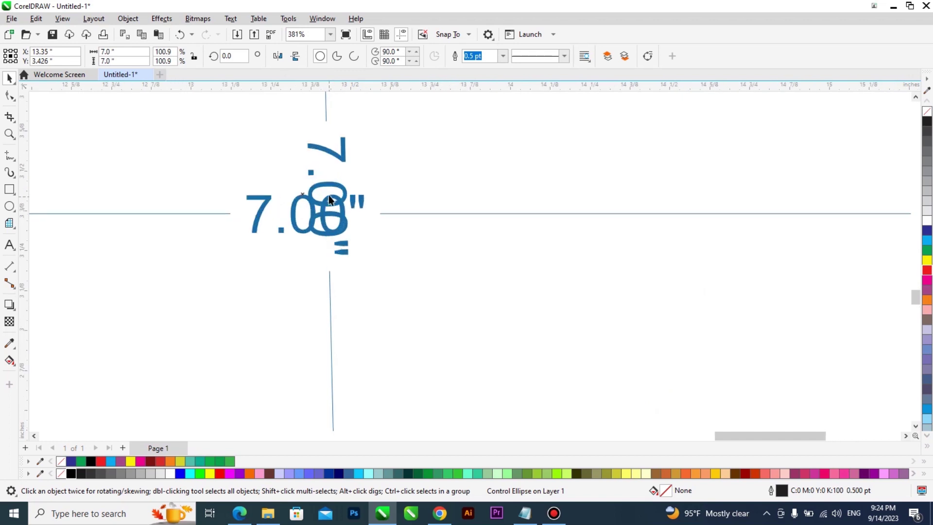
{"action": "left_click_drag", "start_coordinate": [330, 186], "coordinate": [467, 186]}
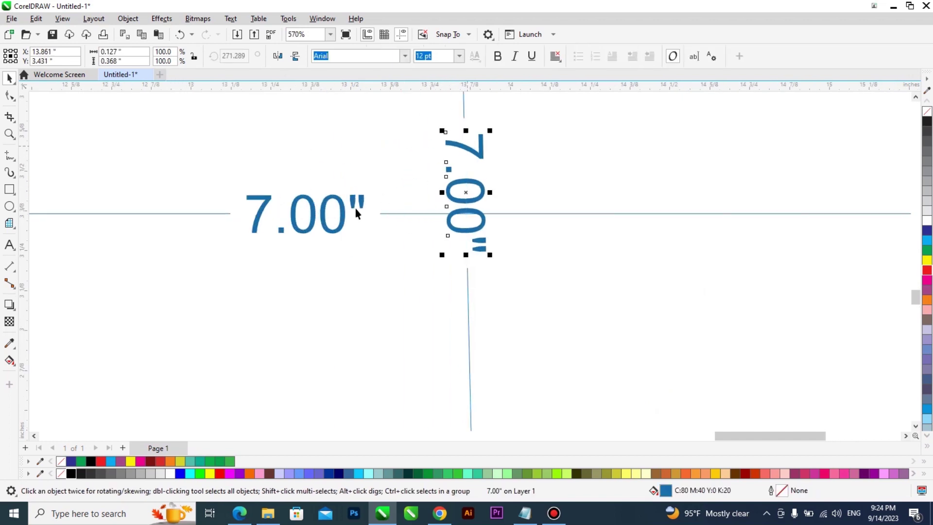
{"action": "scroll", "coordinate": [400, 238], "scroll_direction": "down", "scroll_amount": 6}
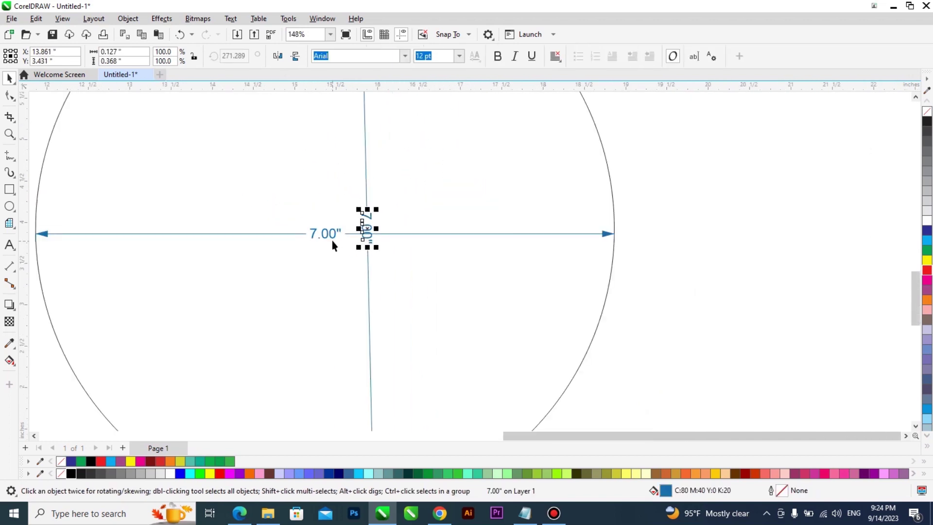
{"action": "scroll", "coordinate": [381, 245], "scroll_direction": "down", "scroll_amount": 6}
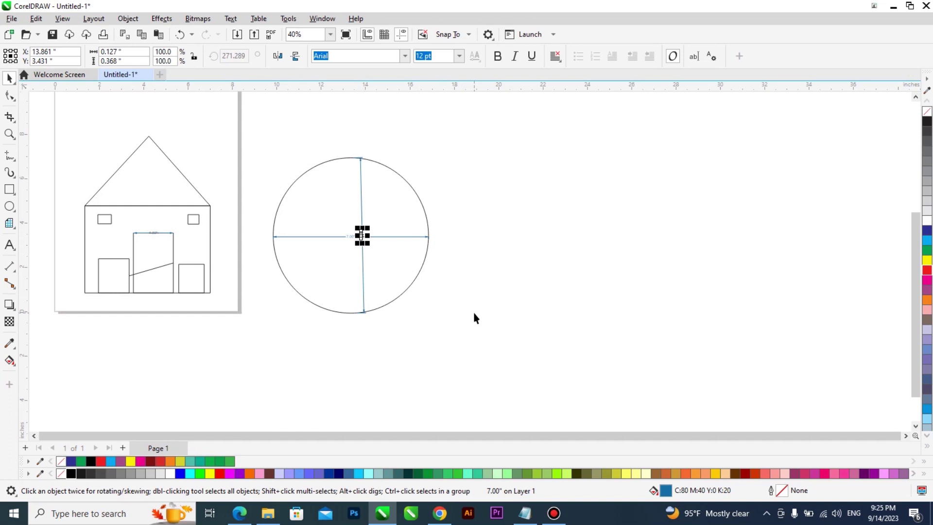
{"action": "scroll", "coordinate": [583, 324], "scroll_direction": "down", "scroll_amount": 2}
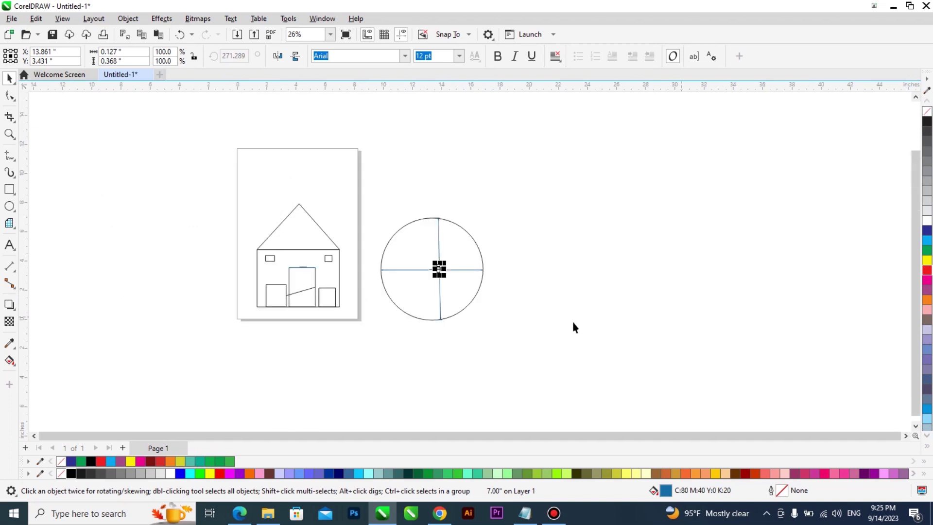
{"action": "scroll", "coordinate": [390, 311], "scroll_direction": "up", "scroll_amount": 2}
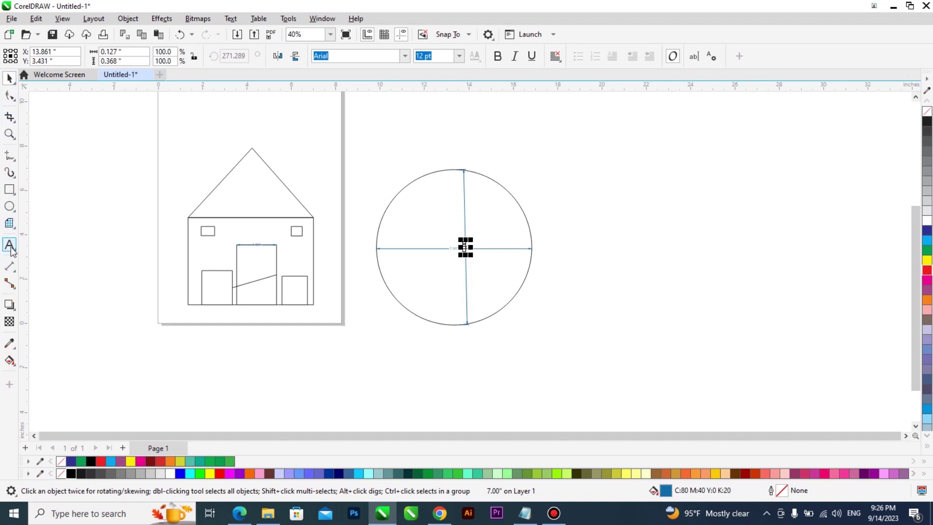
{"action": "left_click", "coordinate": [8, 187]}
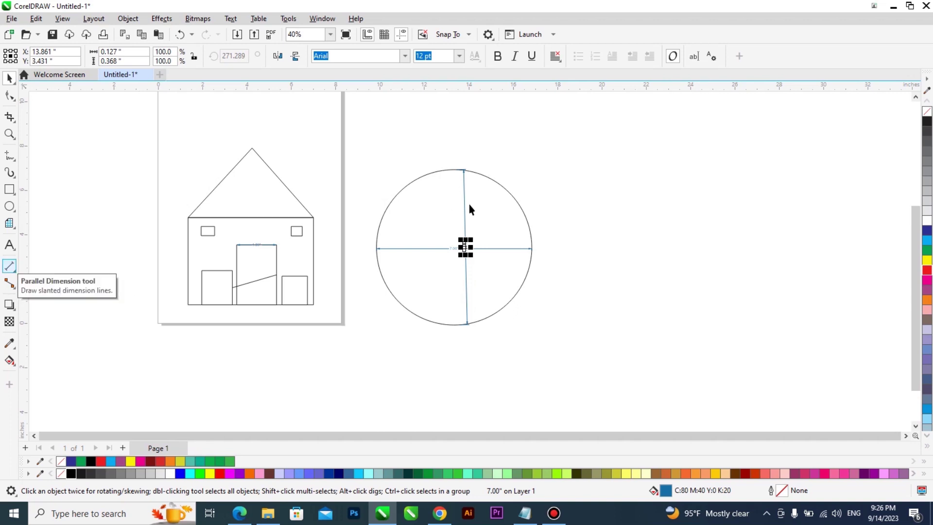
{"action": "left_click", "coordinate": [14, 269]}
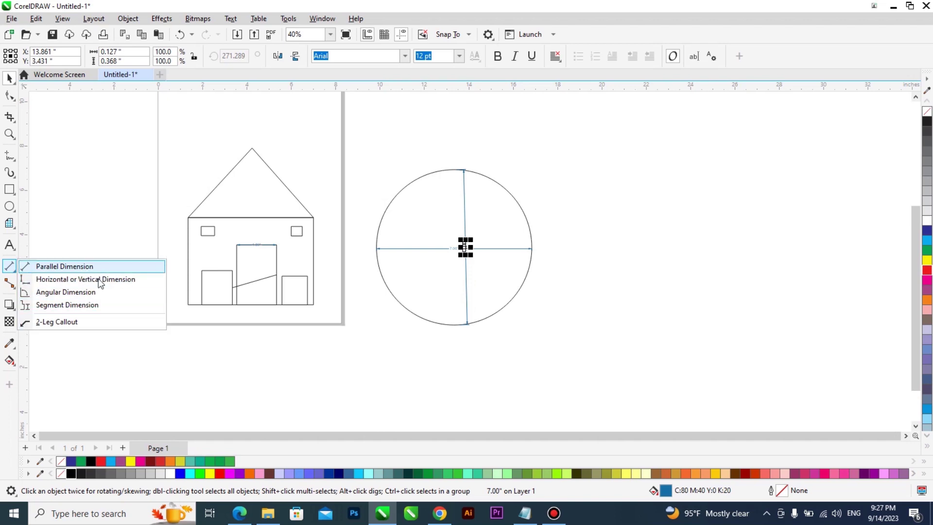
- Use Anchor Editing to move the door's top anchor up to the middle of the house wall's top edge
{"action": "left_click", "coordinate": [11, 285]}
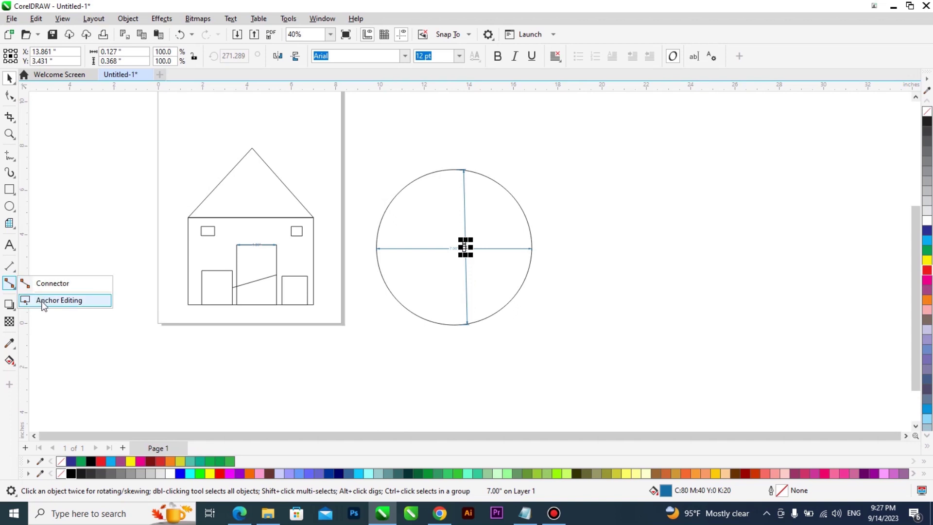
{"action": "left_click", "coordinate": [63, 300]}
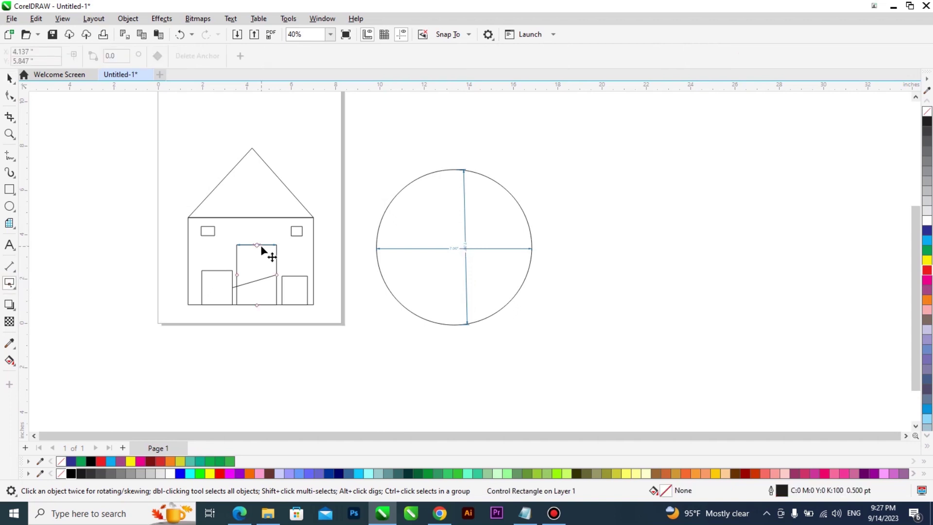
{"action": "scroll", "coordinate": [260, 245], "scroll_direction": "up", "scroll_amount": 1}
{"action": "left_click", "coordinate": [246, 204]}
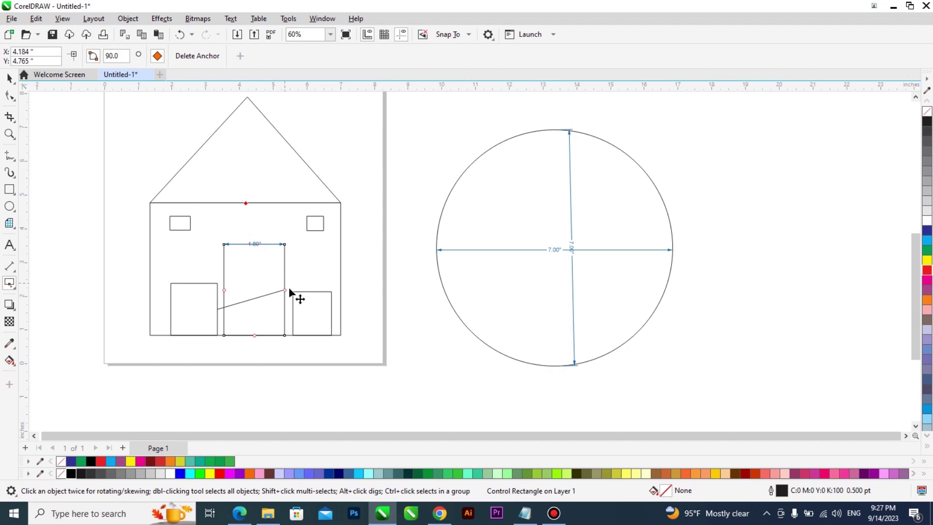
- Move the door's right anchor, with the attached connector end, to the house wall's upper-right corner
{"action": "left_click_drag", "start_coordinate": [299, 270], "coordinate": [267, 194]}
{"action": "left_click_drag", "start_coordinate": [297, 267], "coordinate": [299, 269]}
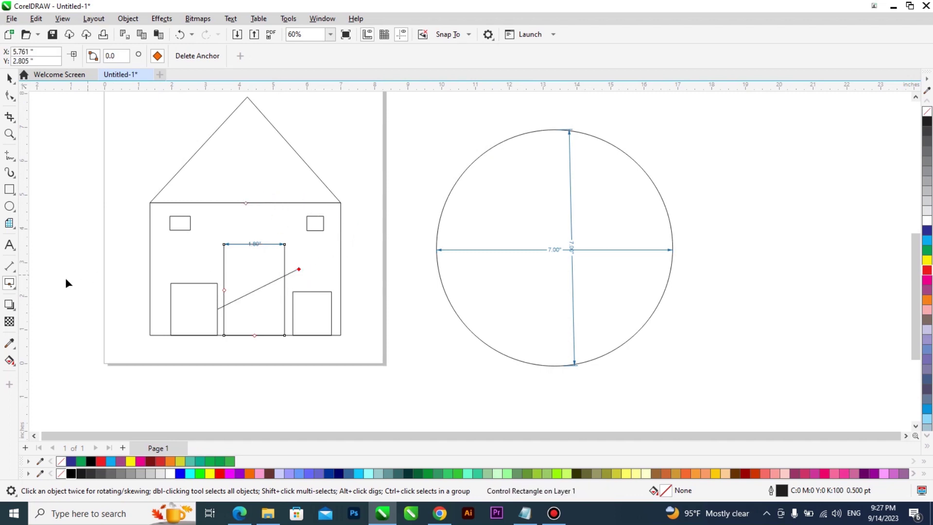
{"action": "left_click", "coordinate": [14, 290]}
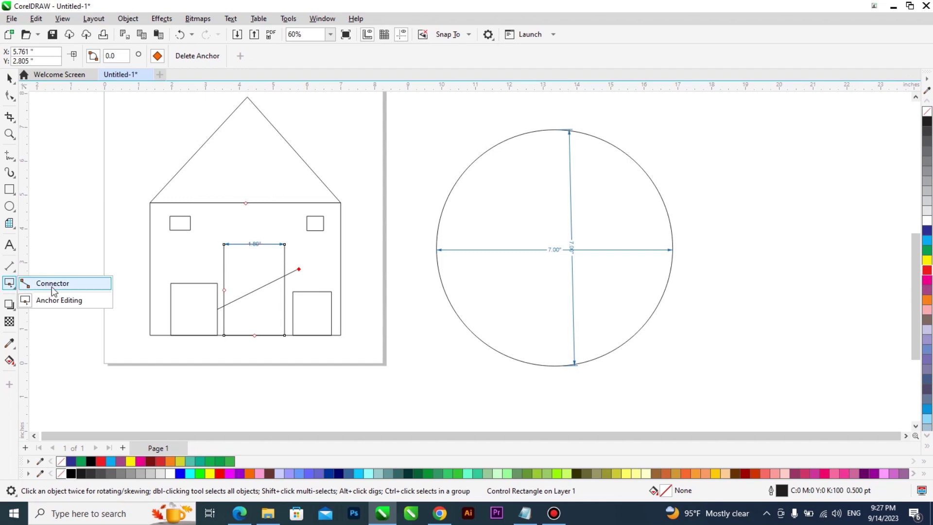
{"action": "left_click", "coordinate": [298, 274]}
{"action": "left_click_drag", "start_coordinate": [297, 271], "coordinate": [341, 205]}
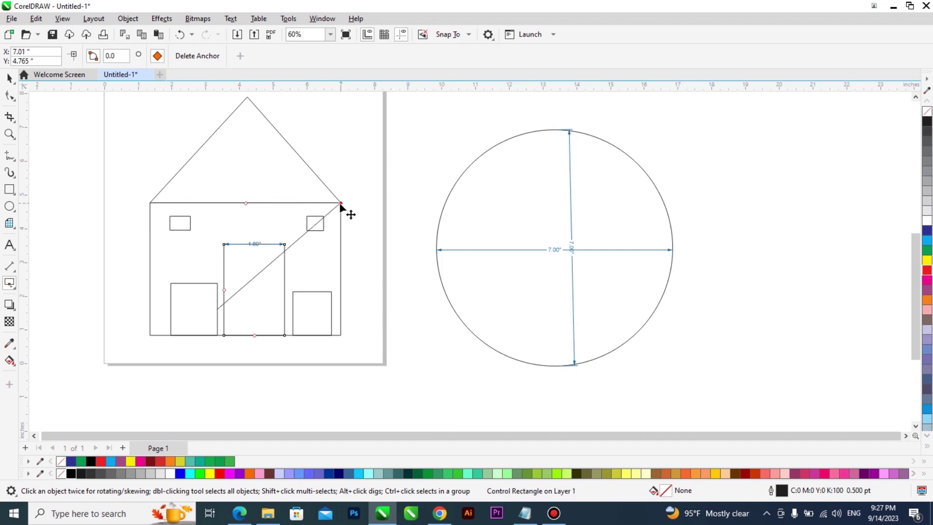
{"action": "scroll", "coordinate": [270, 270], "scroll_direction": "down", "scroll_amount": 1}
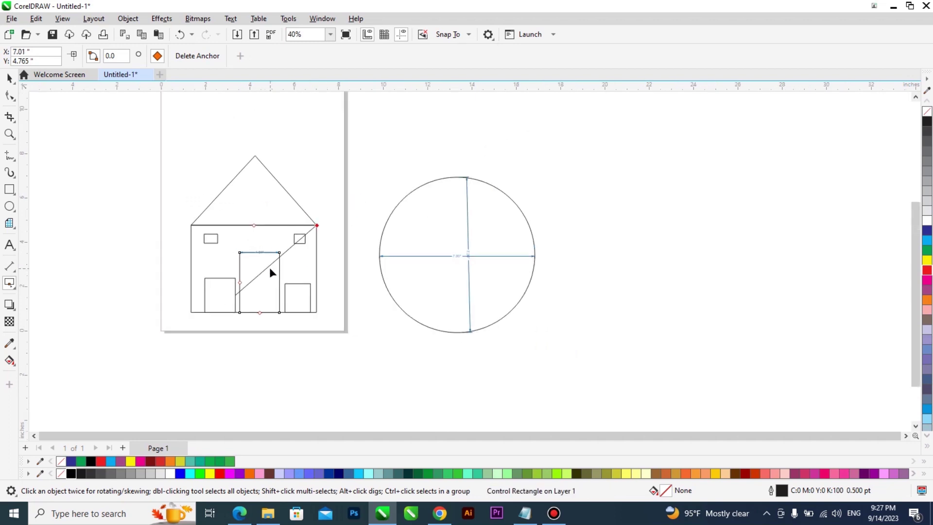
- Add the artistic text "Management" above the house roof and enlarge it to about 73 pt
{"action": "left_click", "coordinate": [9, 77]}
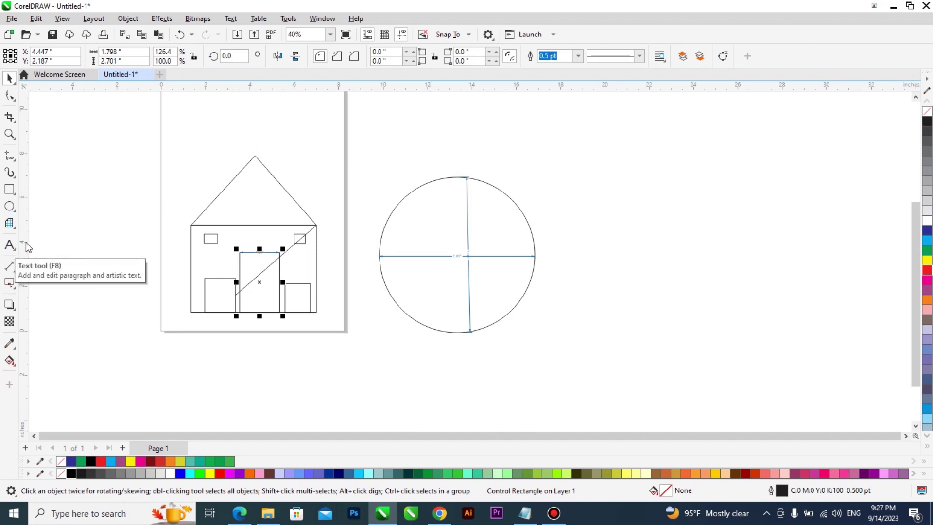
{"action": "left_click", "coordinate": [9, 245]}
{"action": "left_click", "coordinate": [218, 125]}
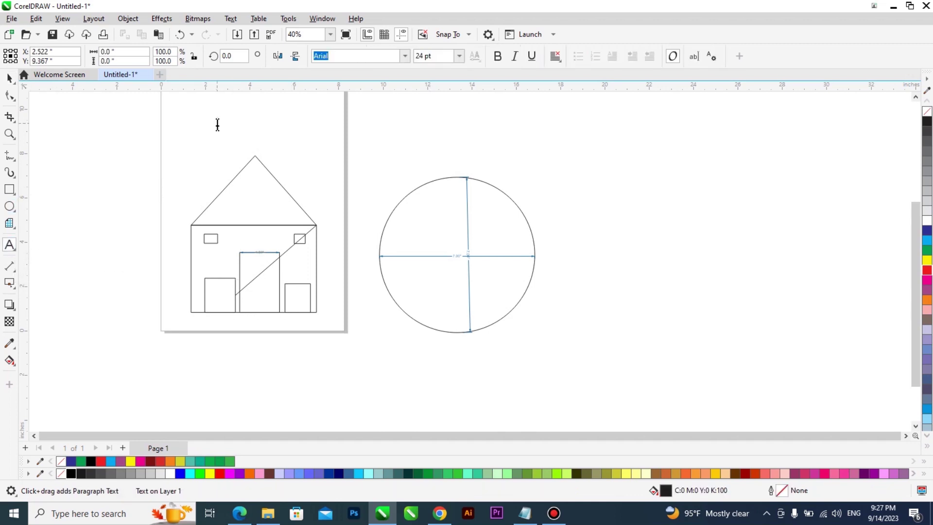
{"action": "type", "text": "Man"}
{"action": "key", "text": "ctrl+space"}
{"action": "scroll", "coordinate": [295, 149], "scroll_direction": "down", "scroll_amount": 2}
{"action": "scroll", "coordinate": [295, 149], "scroll_direction": "up", "scroll_amount": 2}
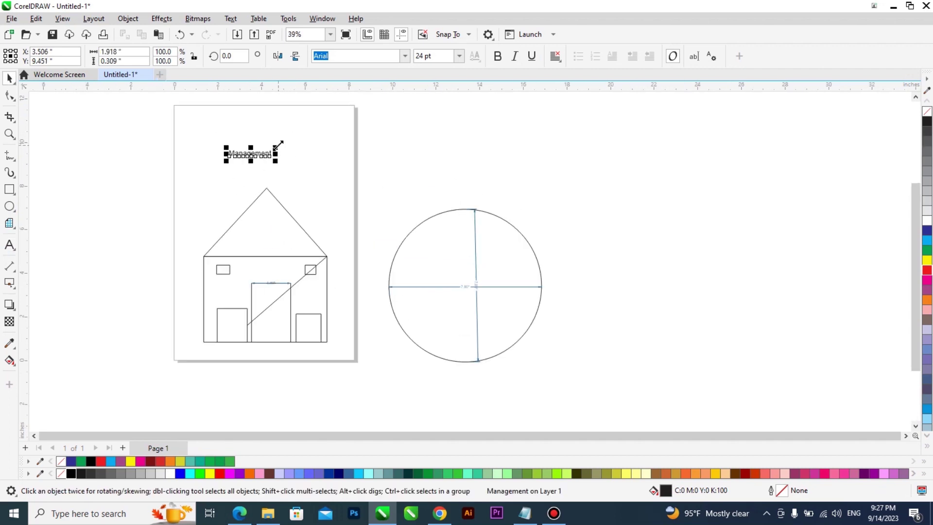
{"action": "left_click_drag", "start_coordinate": [277, 147], "coordinate": [363, 126]}
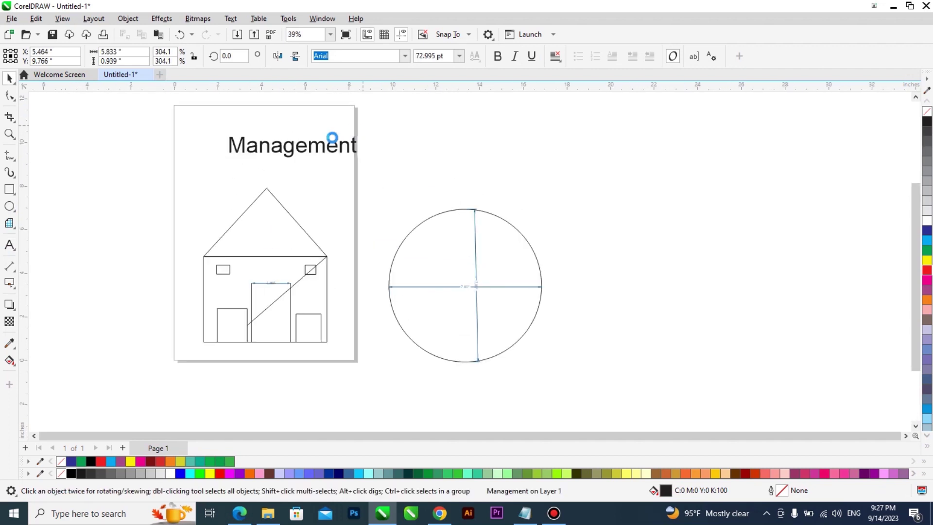
- Add a parallel dimension for the "Management" heading's width along its upper edge, from the M to the t
{"action": "left_click", "coordinate": [11, 273]}
{"action": "left_click", "coordinate": [49, 265]}
{"action": "scroll", "coordinate": [240, 152], "scroll_direction": "up", "scroll_amount": 2}
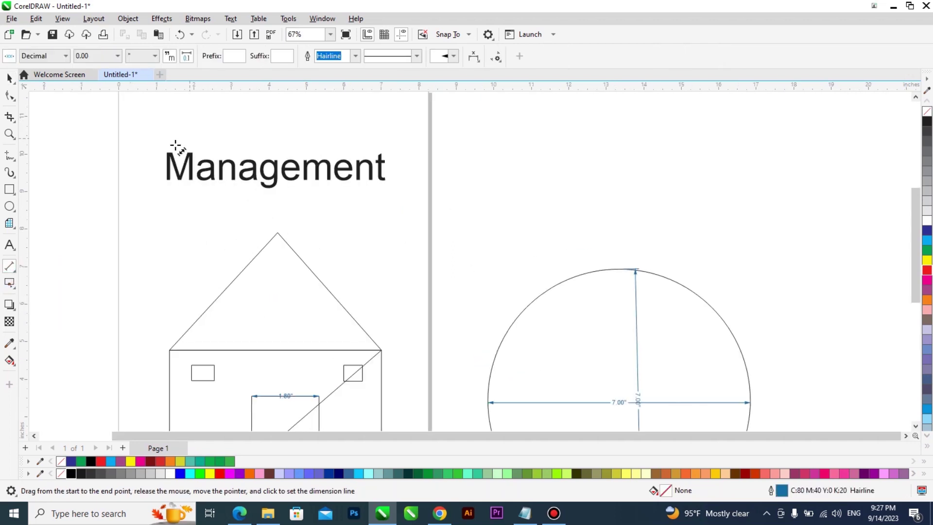
{"action": "left_click_drag", "start_coordinate": [168, 156], "coordinate": [386, 156]}
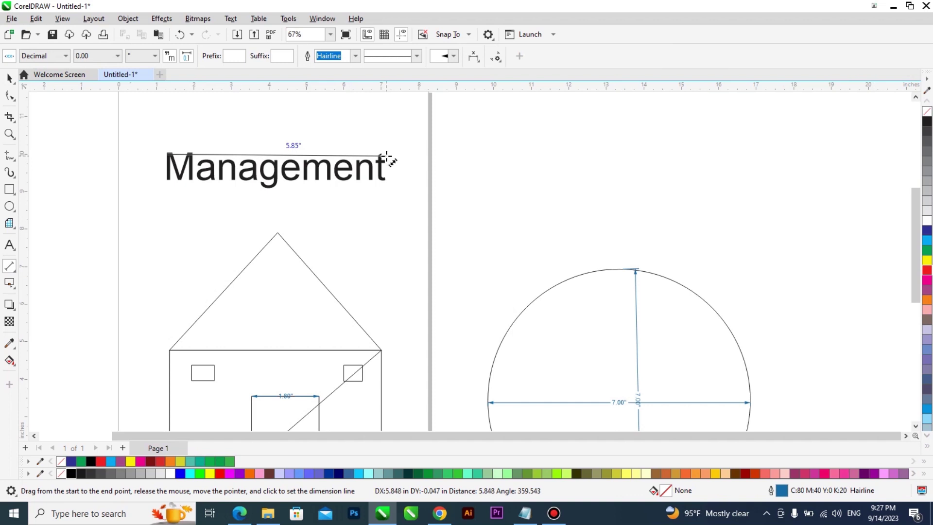
{"action": "left_click_drag", "start_coordinate": [387, 157], "coordinate": [386, 156]}
{"action": "left_click", "coordinate": [389, 155]}
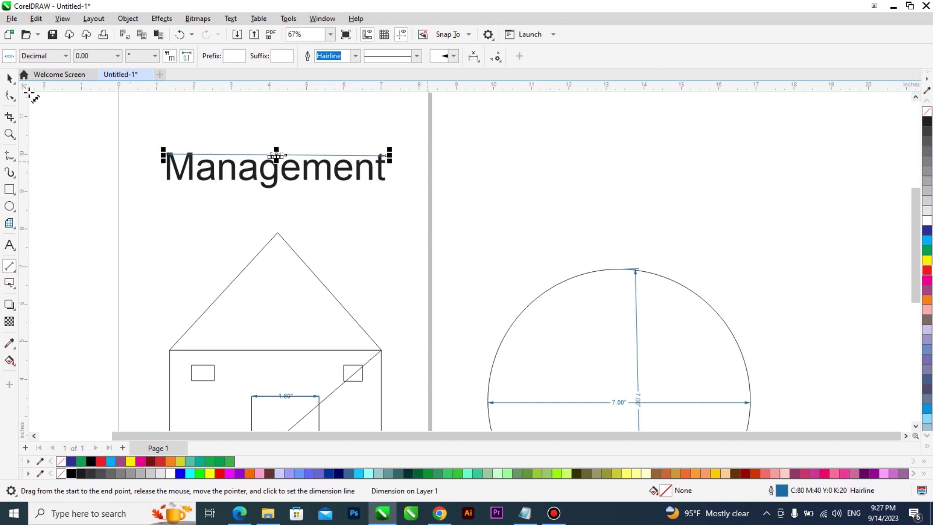
{"action": "left_click", "coordinate": [9, 78]}
- Compare the "Management" heading's object width with the dimension value above it
{"action": "left_click", "coordinate": [292, 162]}
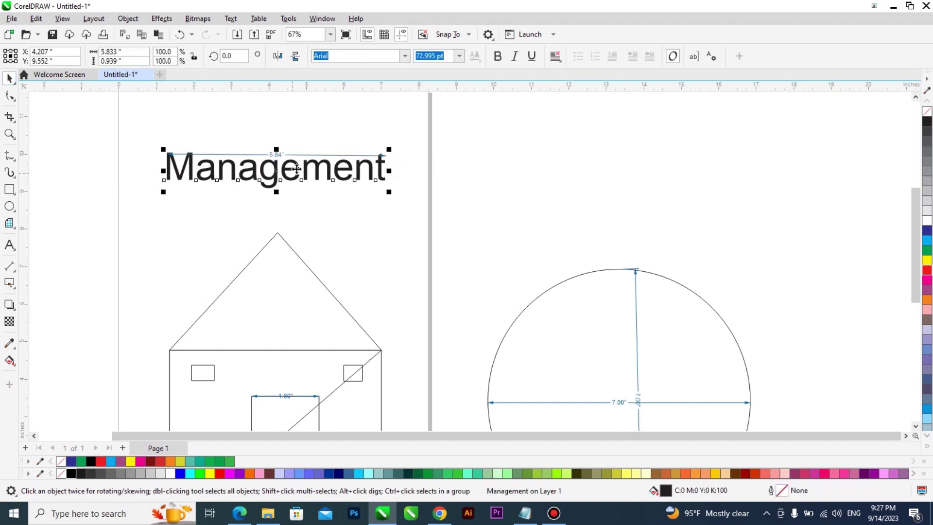
{"action": "scroll", "coordinate": [297, 159], "scroll_direction": "up", "scroll_amount": 2}
{"action": "left_click", "coordinate": [301, 148]}
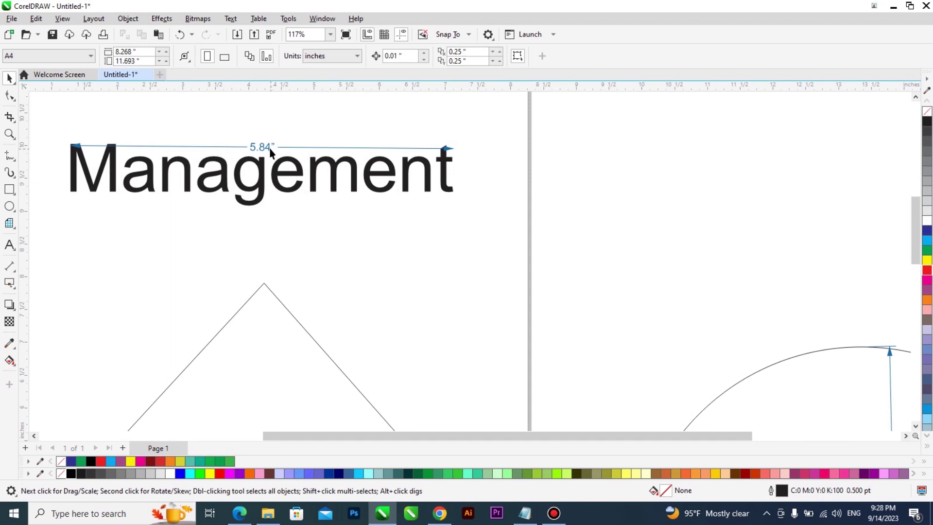
{"action": "left_click", "coordinate": [270, 149]}
{"action": "key", "text": "Escape"}
{"action": "left_click", "coordinate": [297, 168]}
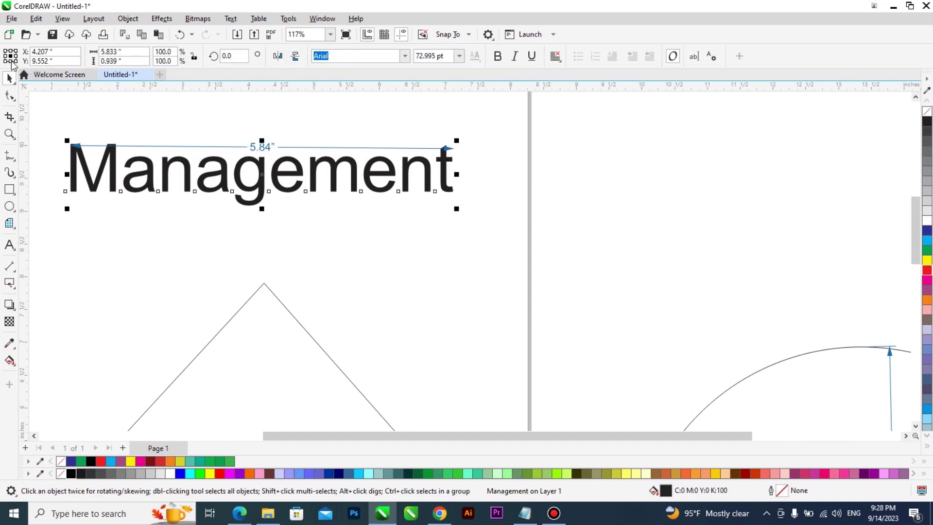
{"action": "left_click", "coordinate": [121, 52]}
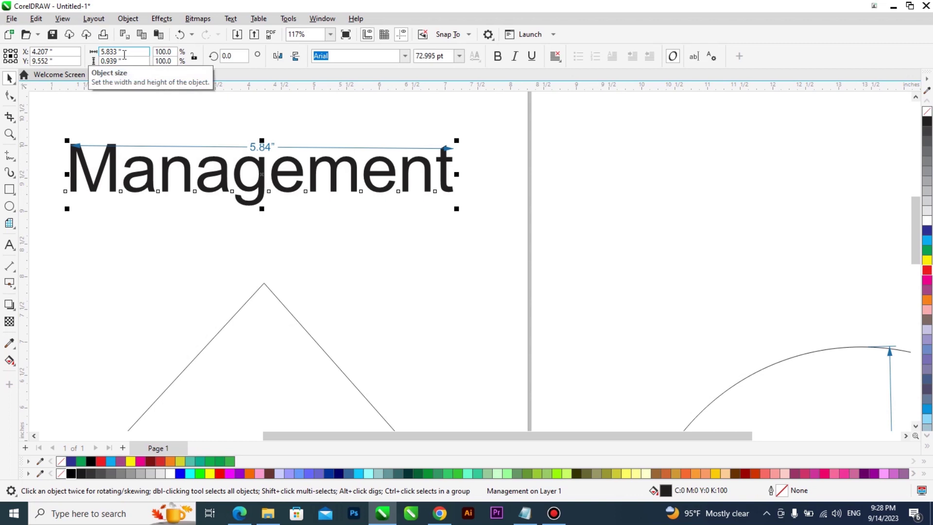
- Examine how both ends of the heading's dimension line align with the edges of its first and last letters
{"action": "scroll", "coordinate": [71, 153], "scroll_direction": "up", "scroll_amount": 1}
{"action": "scroll", "coordinate": [70, 153], "scroll_direction": "up", "scroll_amount": 4}
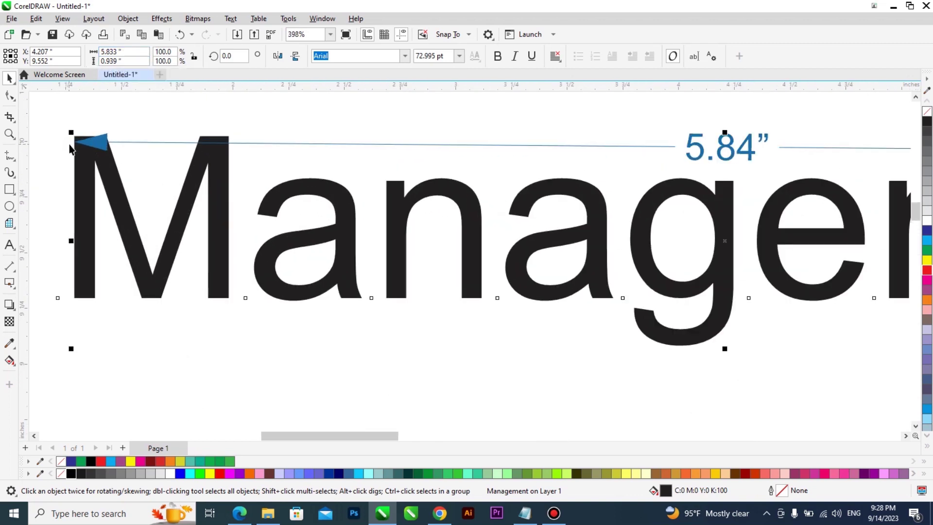
{"action": "scroll", "coordinate": [53, 159], "scroll_direction": "down", "scroll_amount": 4}
{"action": "scroll", "coordinate": [672, 160], "scroll_direction": "up", "scroll_amount": 2}
{"action": "scroll", "coordinate": [668, 194], "scroll_direction": "up", "scroll_amount": 2}
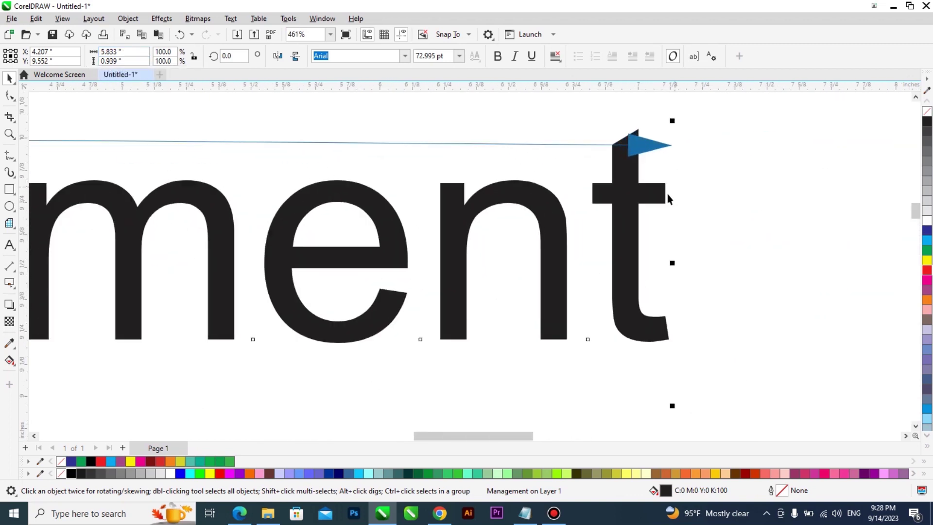
{"action": "scroll", "coordinate": [666, 193], "scroll_direction": "down", "scroll_amount": 3}
{"action": "left_click", "coordinate": [359, 144]}
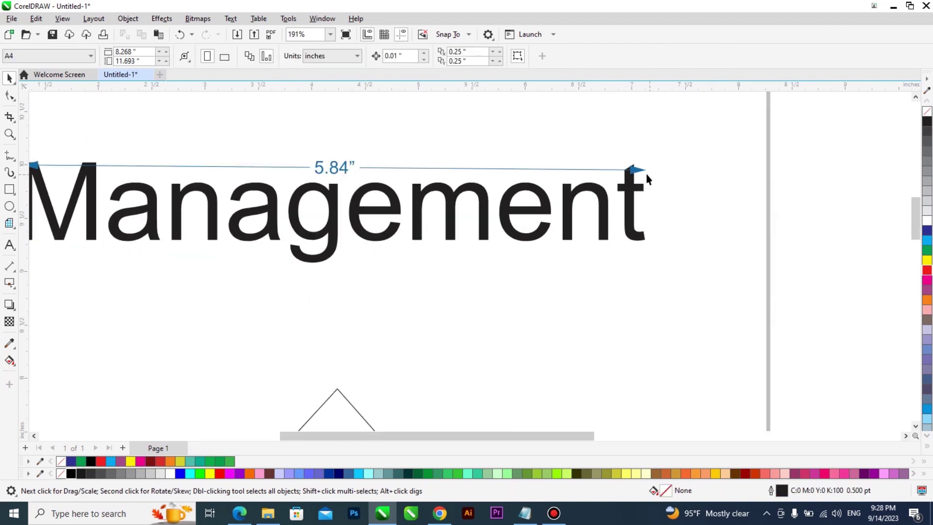
{"action": "scroll", "coordinate": [646, 172], "scroll_direction": "up", "scroll_amount": 3}
{"action": "scroll", "coordinate": [639, 165], "scroll_direction": "up", "scroll_amount": 2}
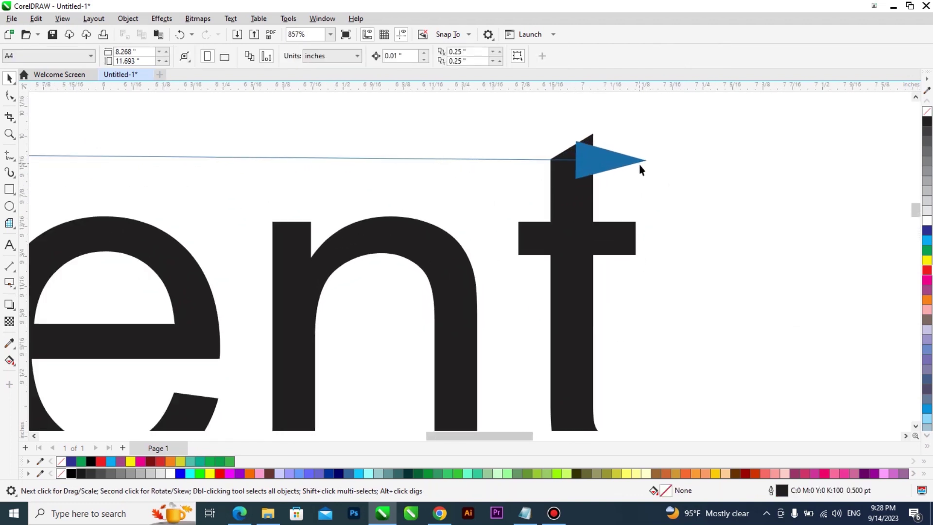
{"action": "scroll", "coordinate": [640, 164], "scroll_direction": "down", "scroll_amount": 5}
{"action": "scroll", "coordinate": [340, 166], "scroll_direction": "up", "scroll_amount": 2}
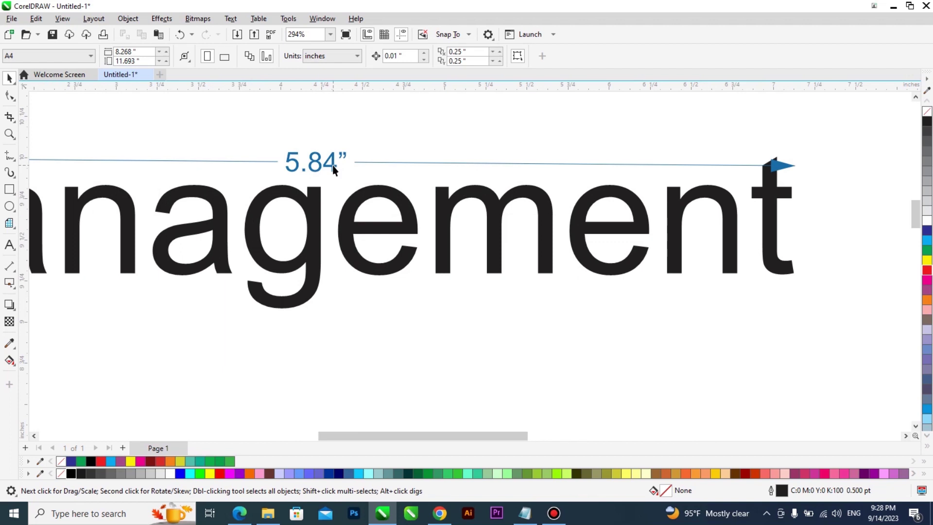
{"action": "left_click", "coordinate": [333, 166]}
{"action": "scroll", "coordinate": [332, 165], "scroll_direction": "down", "scroll_amount": 3}
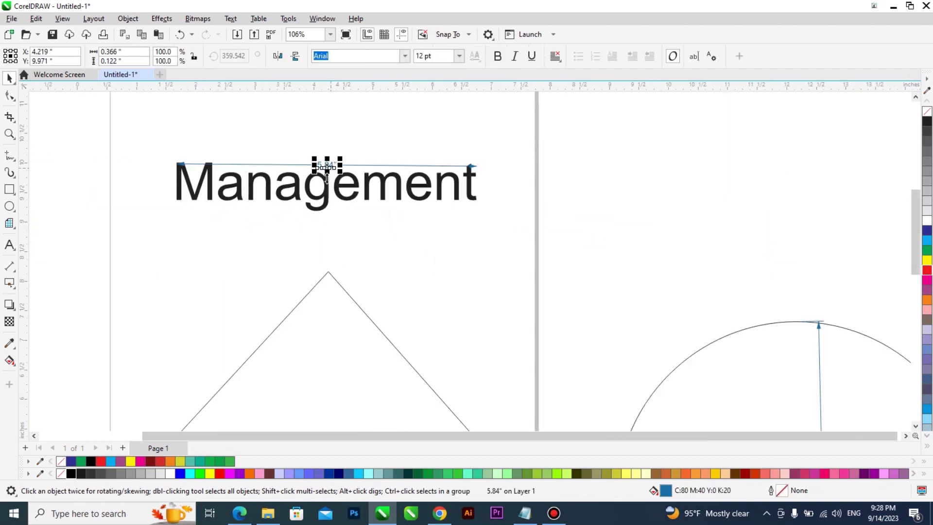
{"action": "scroll", "coordinate": [327, 179], "scroll_direction": "down", "scroll_amount": 2}
{"action": "left_click", "coordinate": [315, 191]}
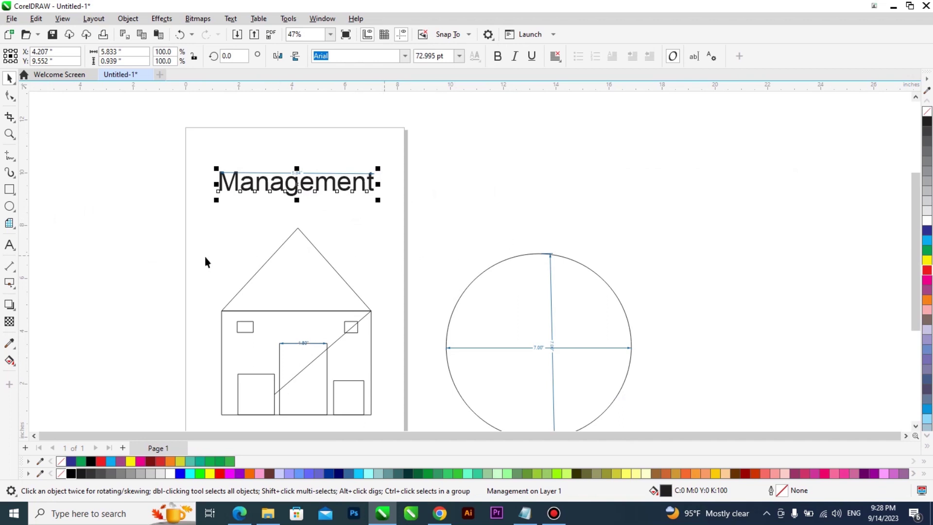
{"action": "left_click", "coordinate": [10, 266]}
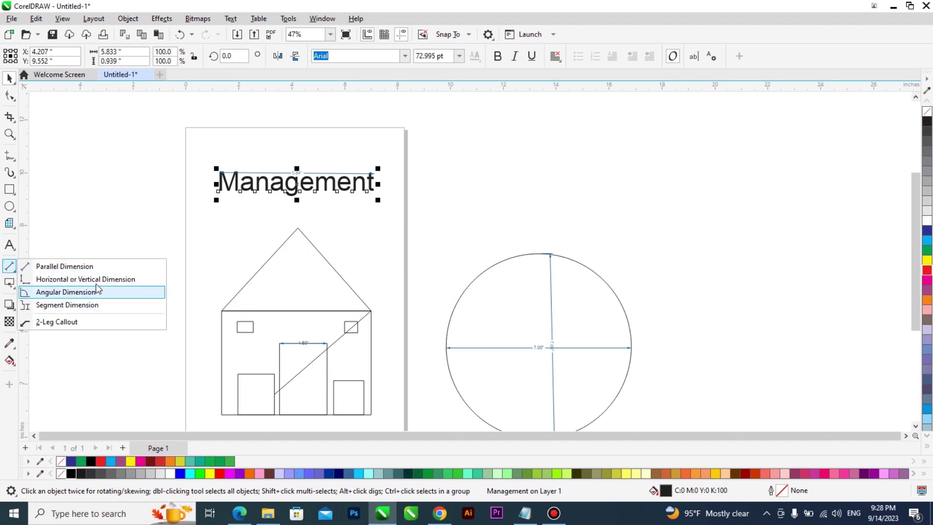
{"action": "left_click", "coordinate": [12, 288]}
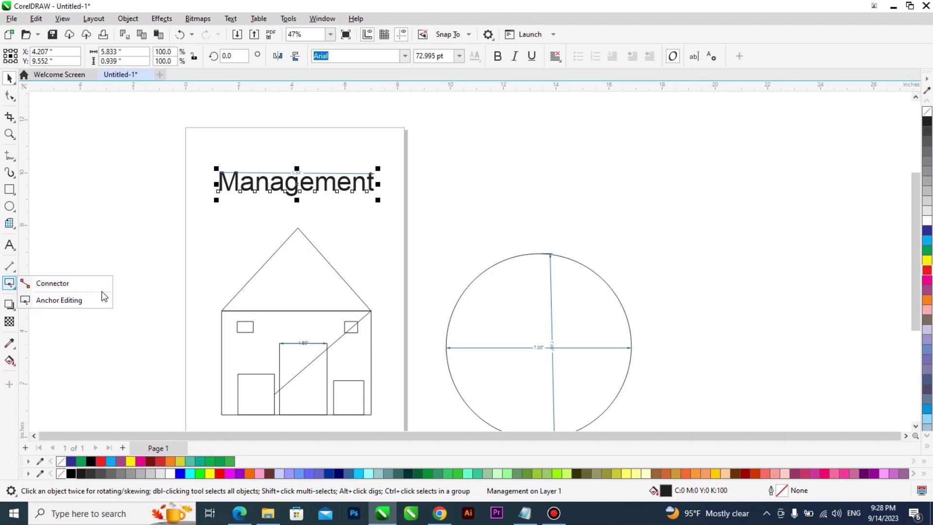
{"action": "left_click", "coordinate": [309, 252]}
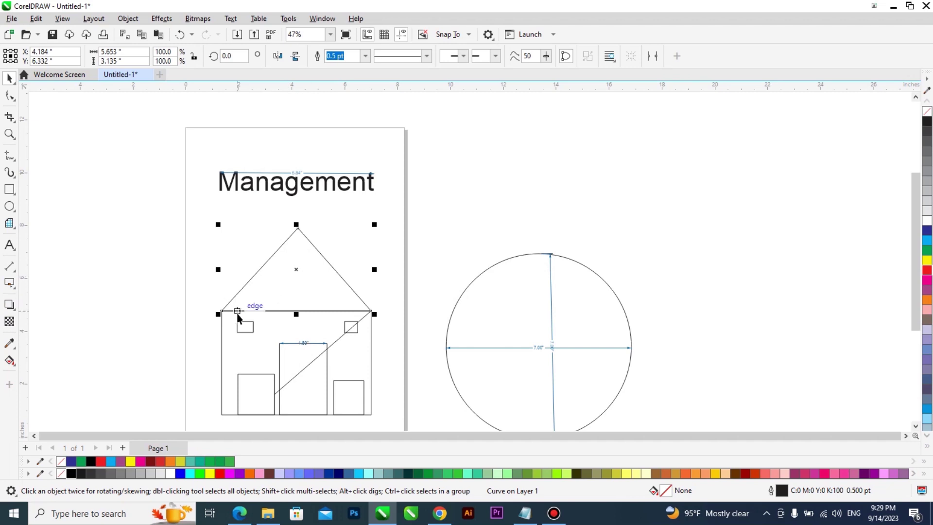
{"action": "scroll", "coordinate": [238, 316], "scroll_direction": "up", "scroll_amount": 3}
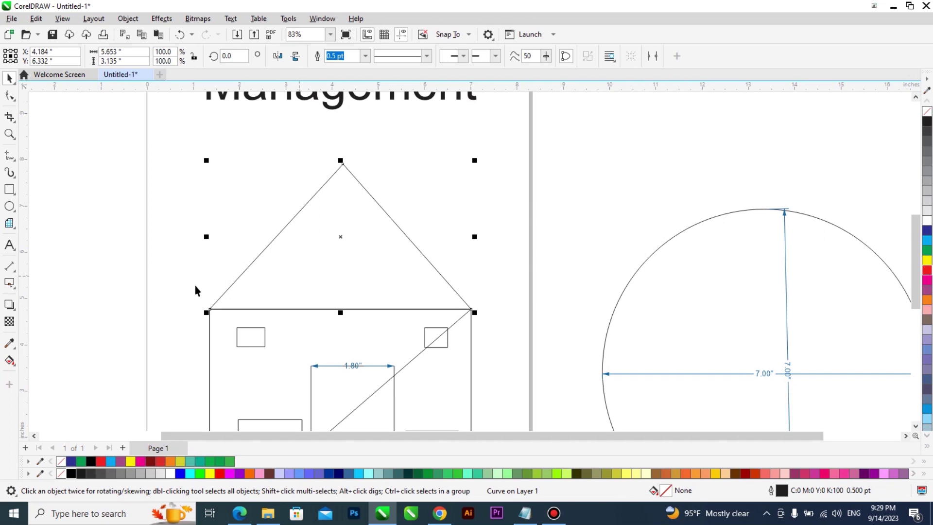
- Review the dimension styles available for the Parallel Dimension tool, keeping Decimal, and return to the Pick tool
{"action": "left_click", "coordinate": [12, 268]}
{"action": "left_click", "coordinate": [58, 267]}
{"action": "scroll", "coordinate": [129, 251], "scroll_direction": "down", "scroll_amount": 2}
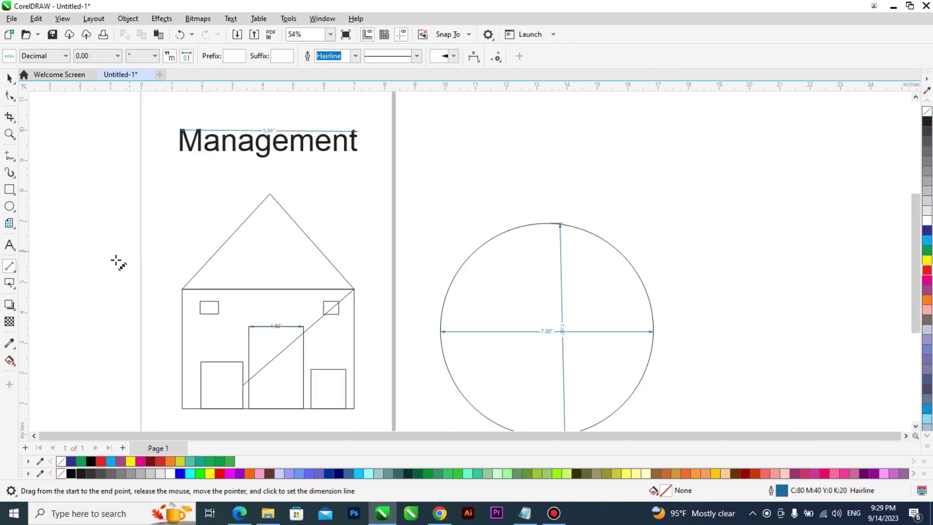
{"action": "left_click", "coordinate": [11, 267]}
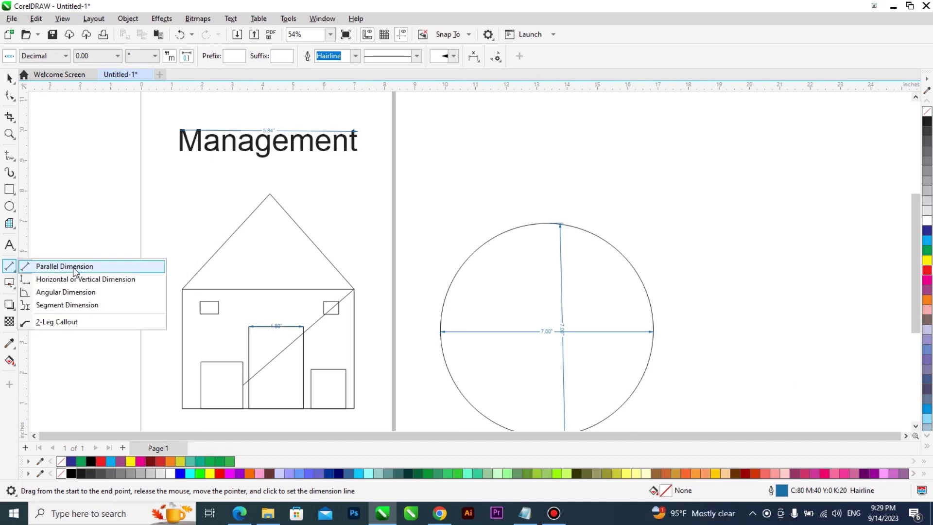
{"action": "left_click", "coordinate": [89, 267]}
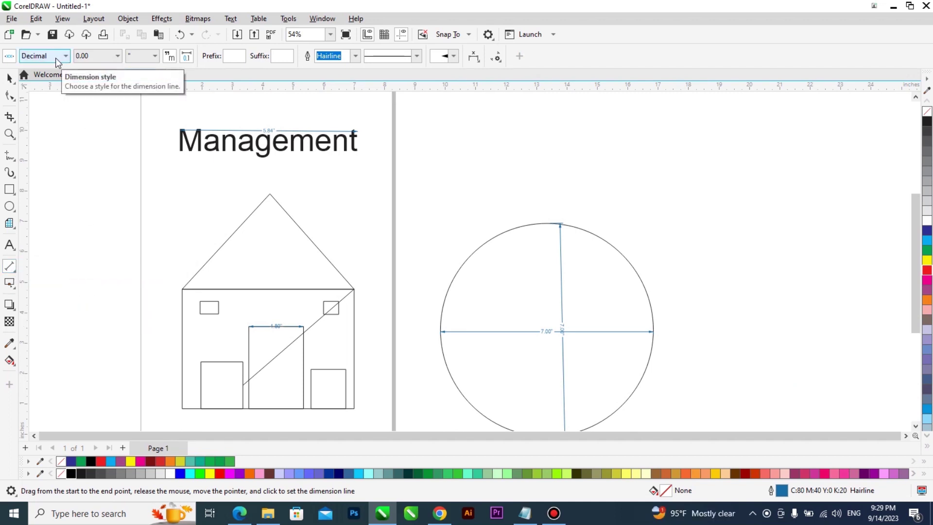
{"action": "left_click", "coordinate": [55, 57]}
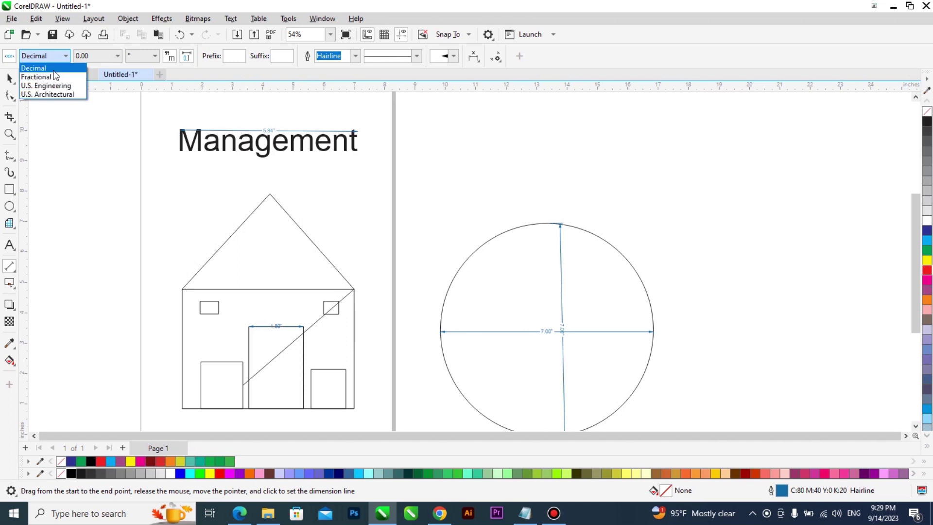
{"action": "left_click", "coordinate": [259, 207]}
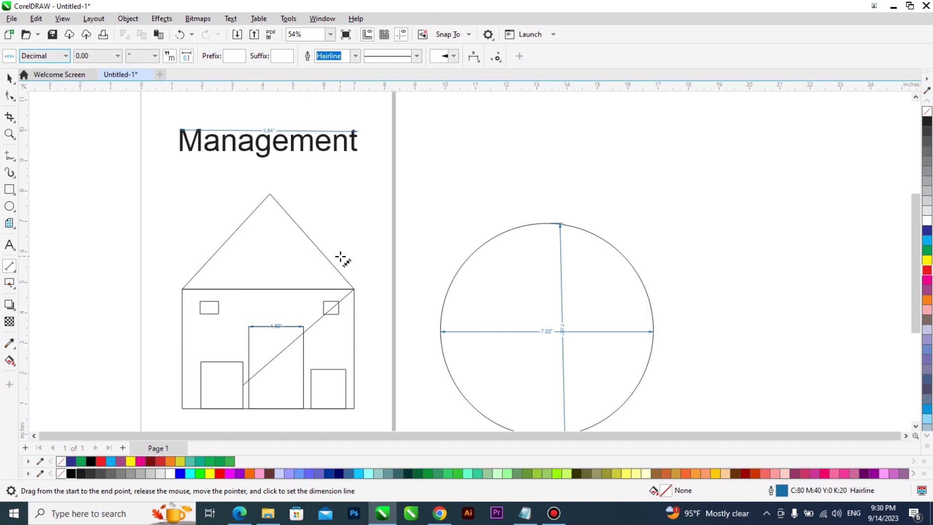
{"action": "left_click", "coordinate": [10, 78]}
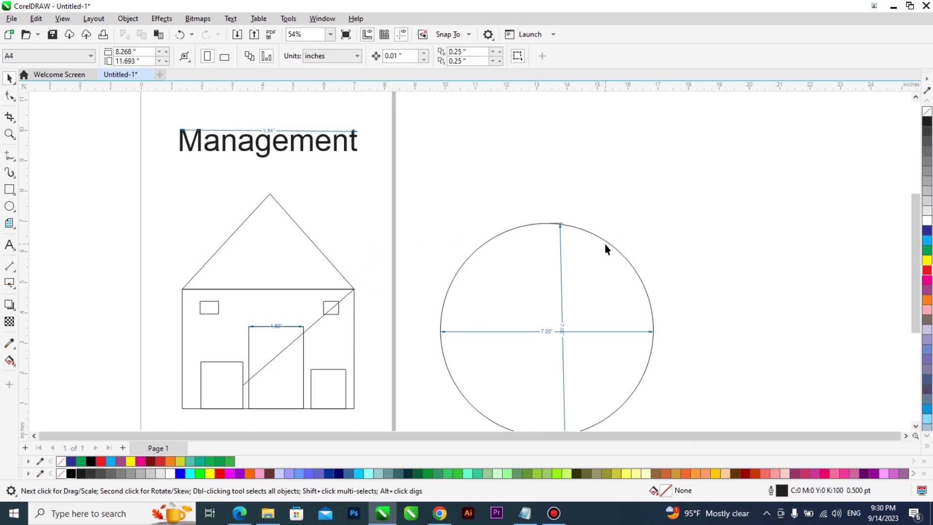
{"action": "scroll", "coordinate": [919, 291], "scroll_direction": "down", "scroll_amount": 3}
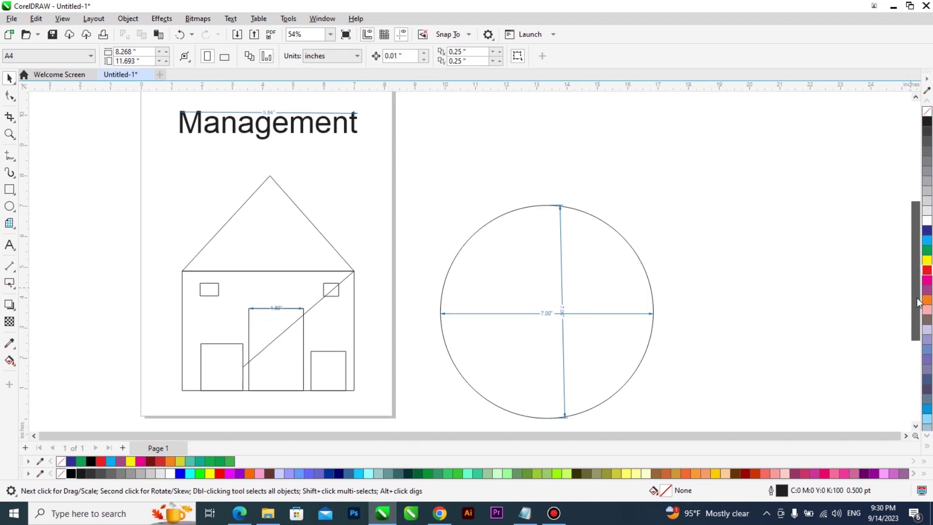